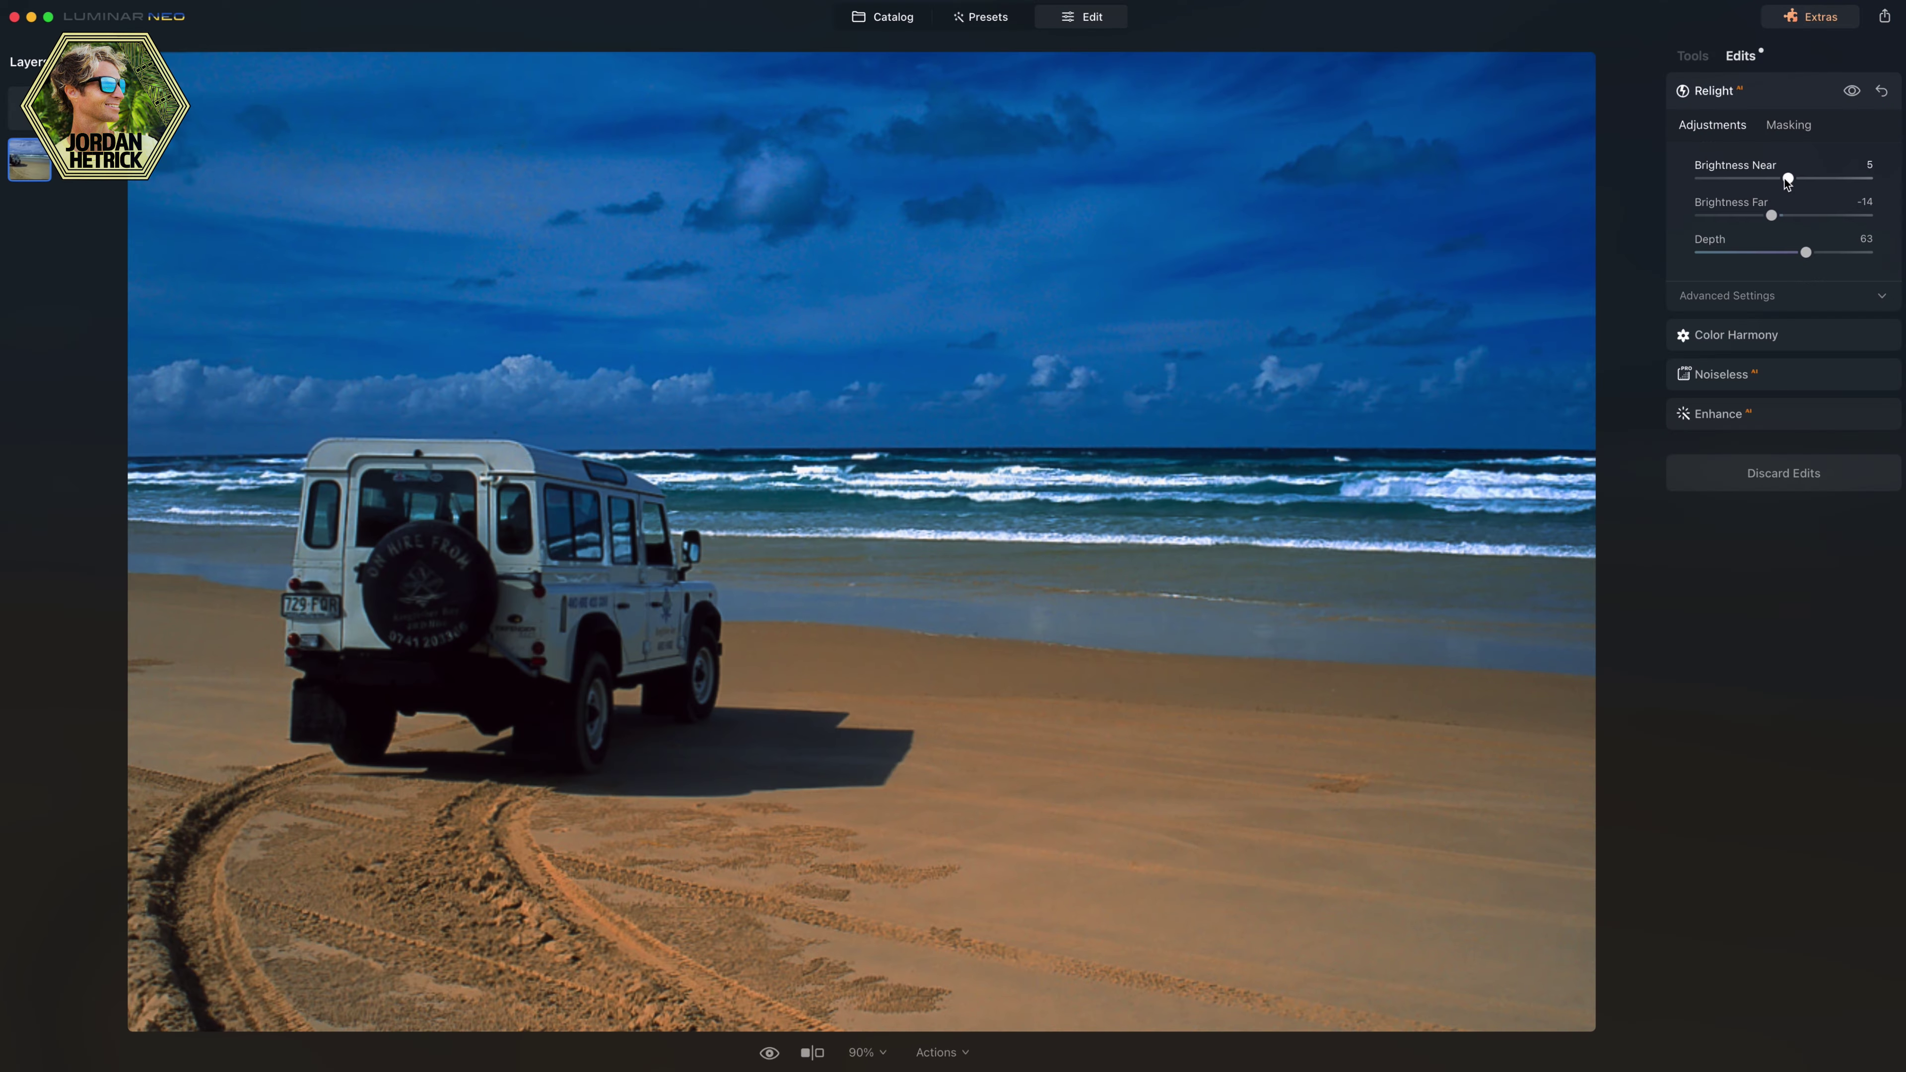
# Set Relight's Brightness Near to 75 and Depth to 87 on the beach car photo, and compare with the effect hidden
pyautogui.moveTo(1812, 180); pyautogui.dragTo(1846, 181)
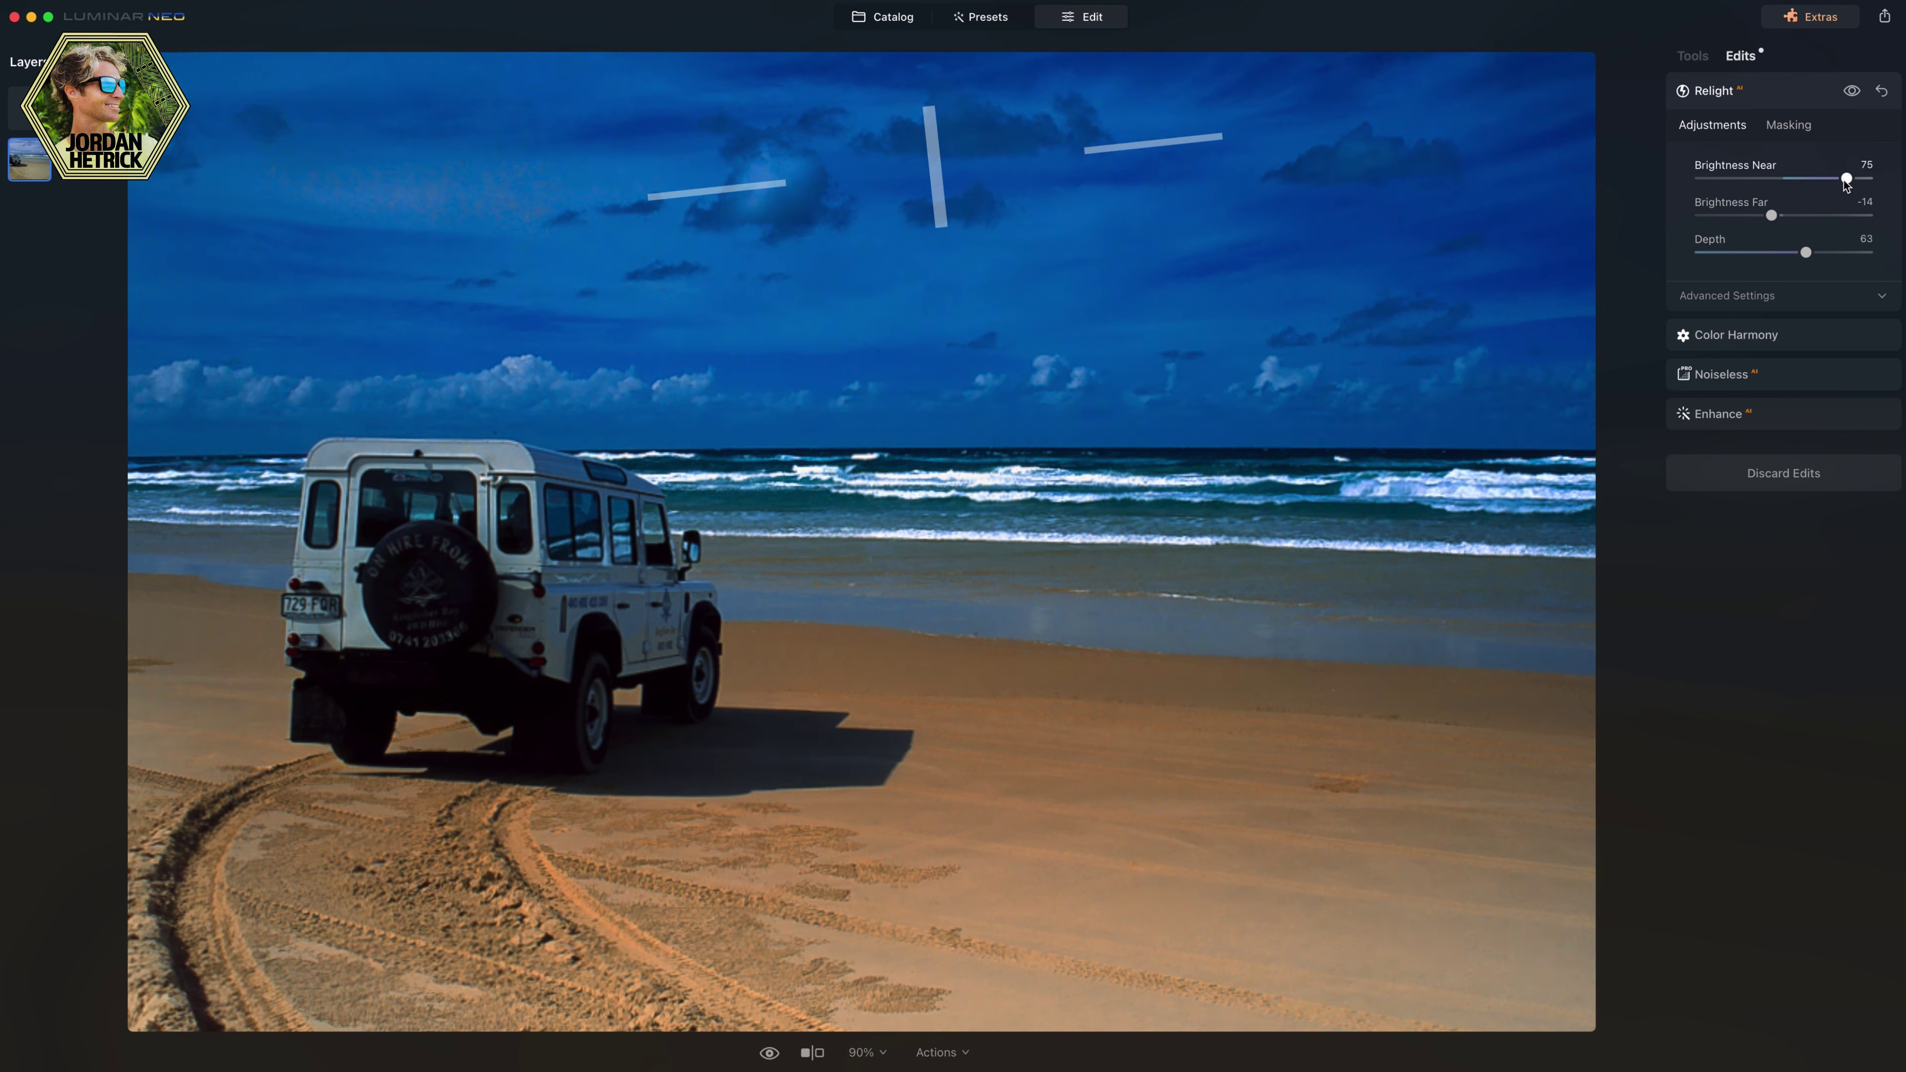
pyautogui.moveTo(1805, 252); pyautogui.dragTo(1848, 253)
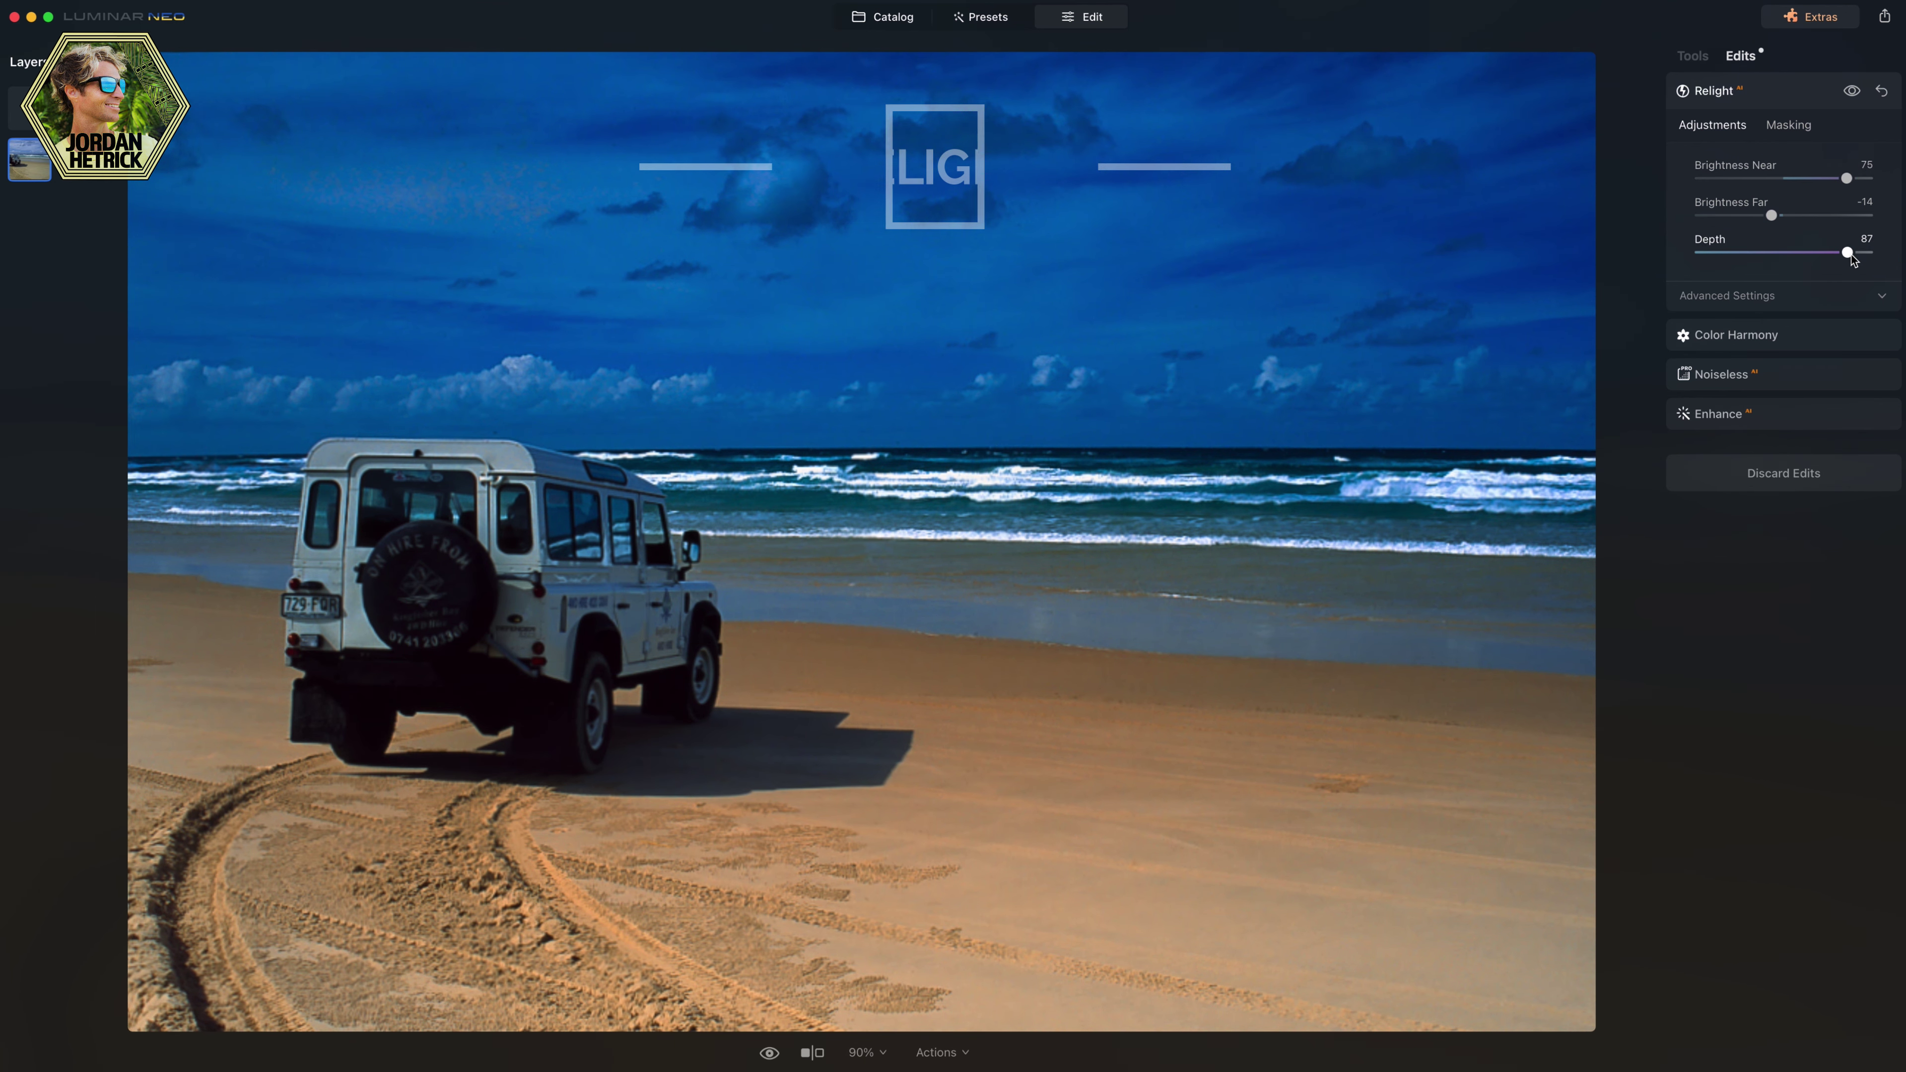
pyautogui.click(1852, 91)
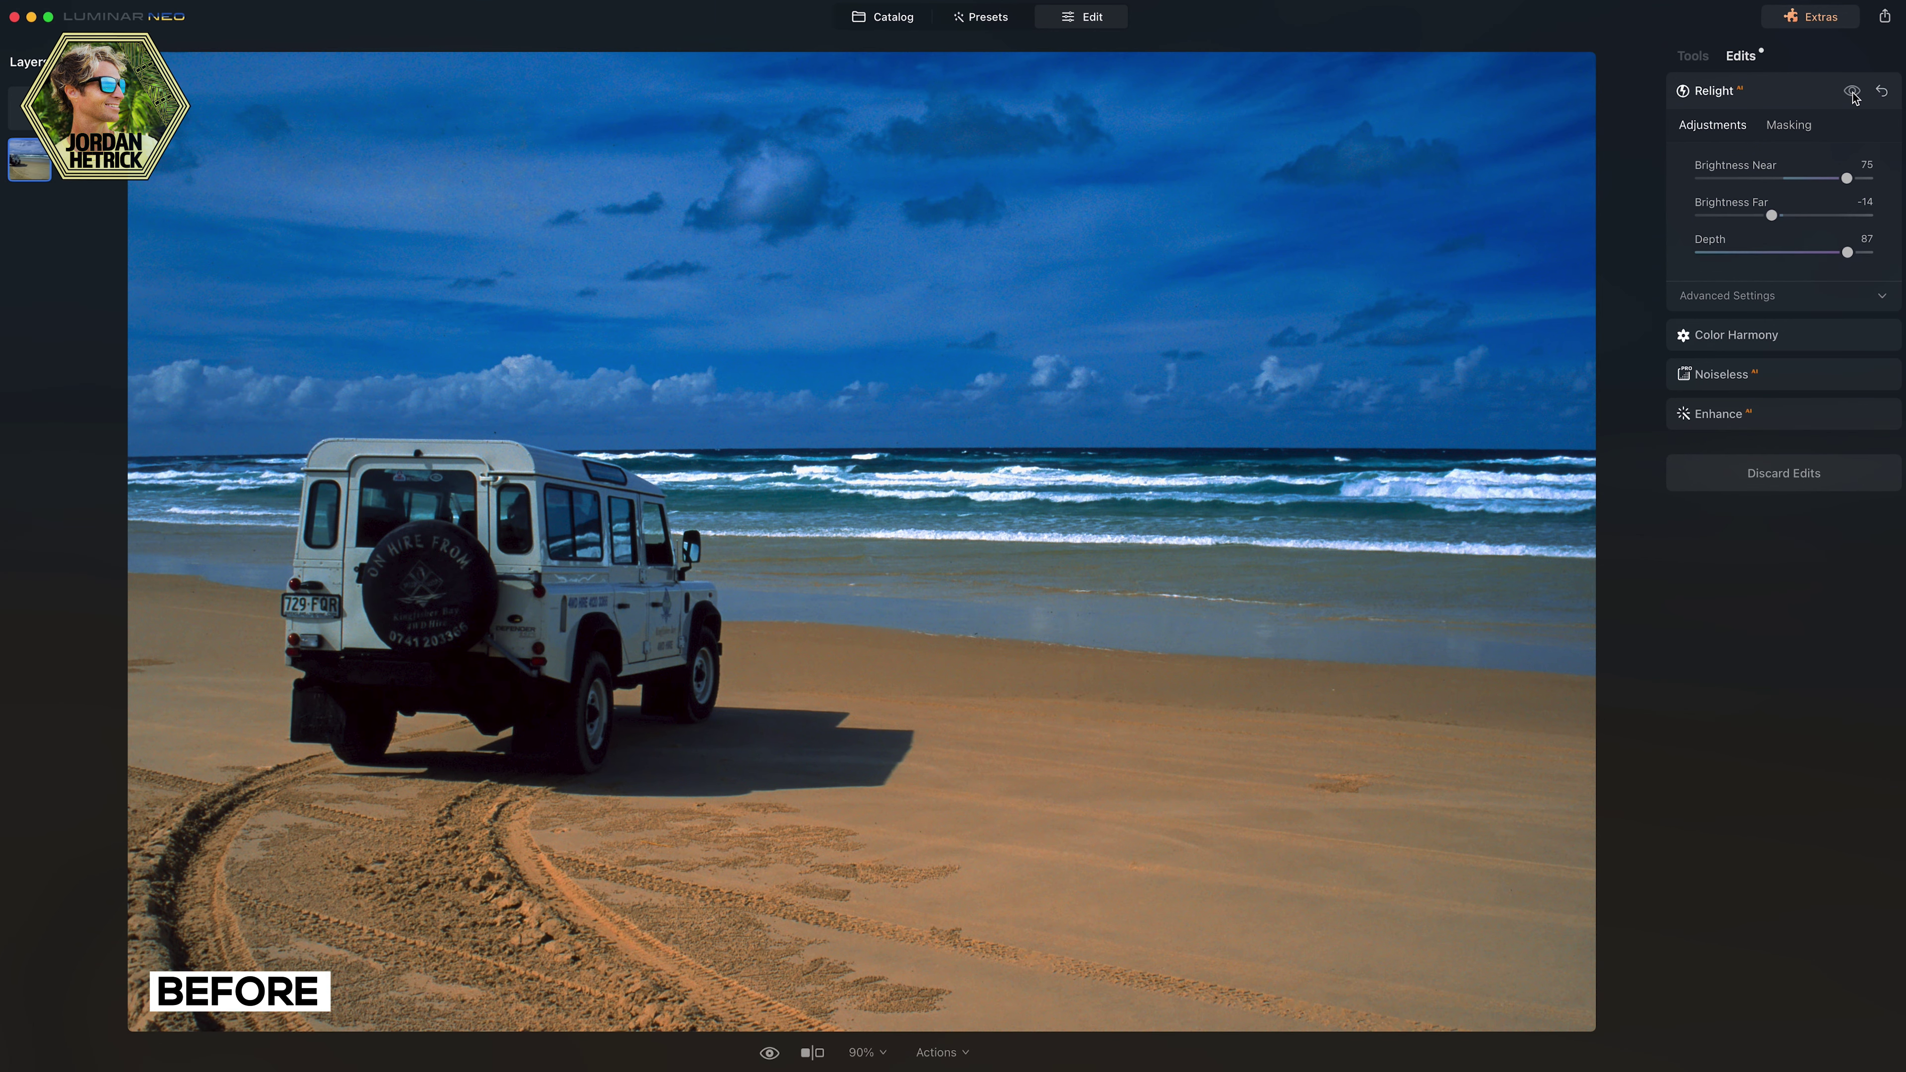
pyautogui.click(1851, 92)
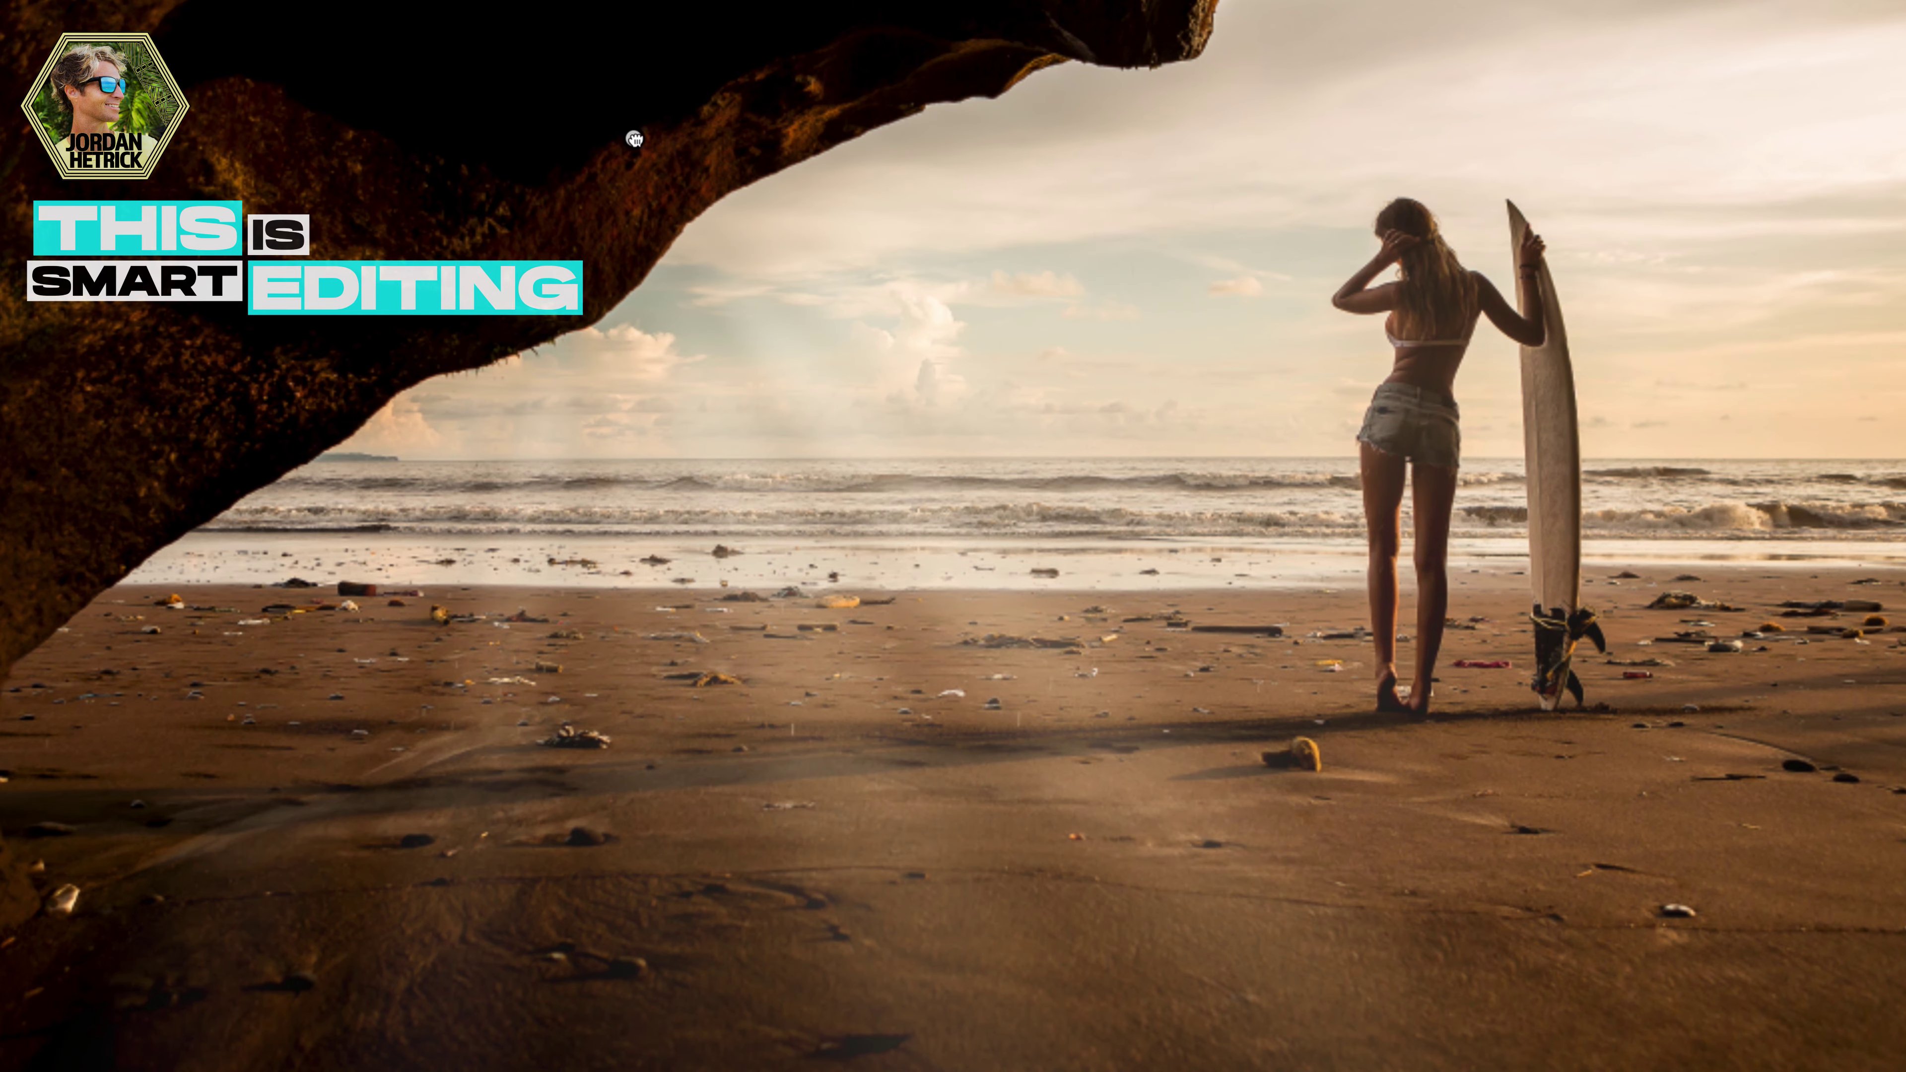
# Add Sunrays to the forest stream photo and try the sun center at several spots among the trees and leaves
pyautogui.moveTo(634, 139); pyautogui.dragTo(838, 171)
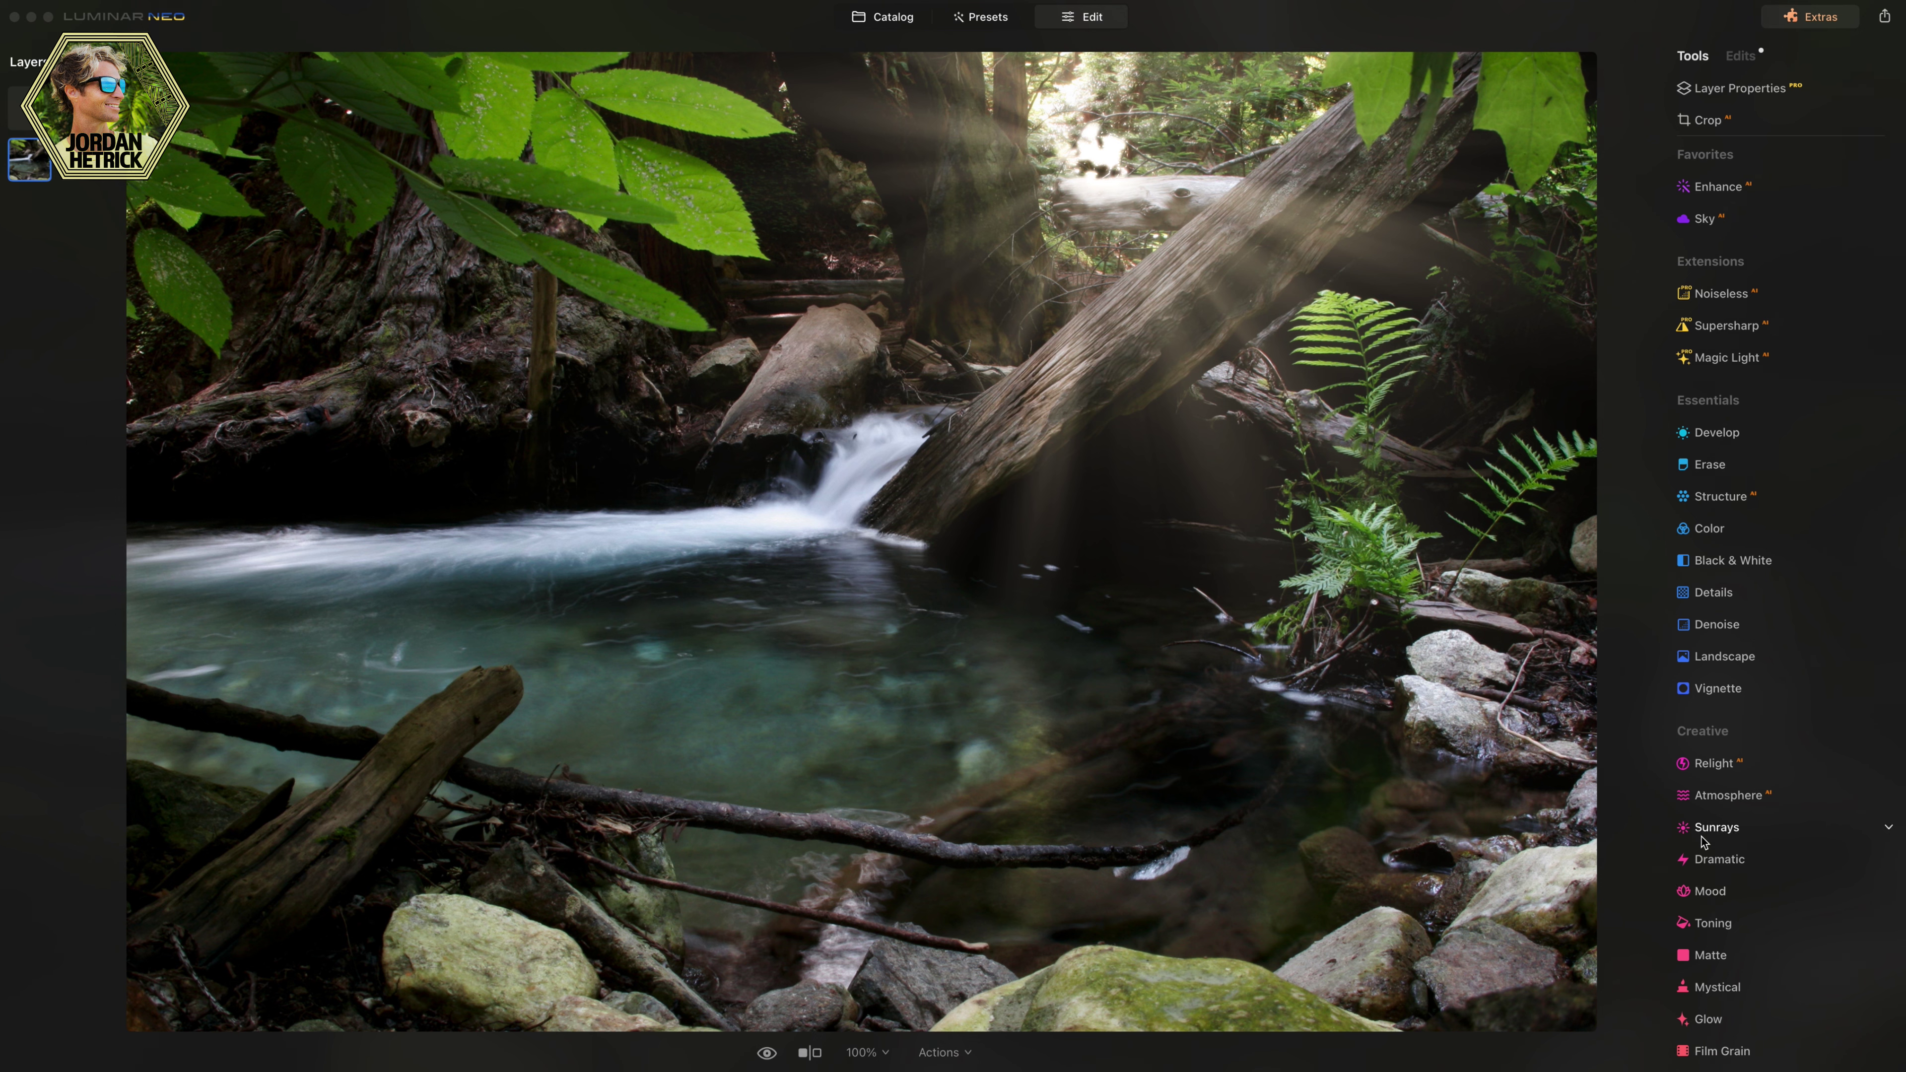
pyautogui.click(1718, 828)
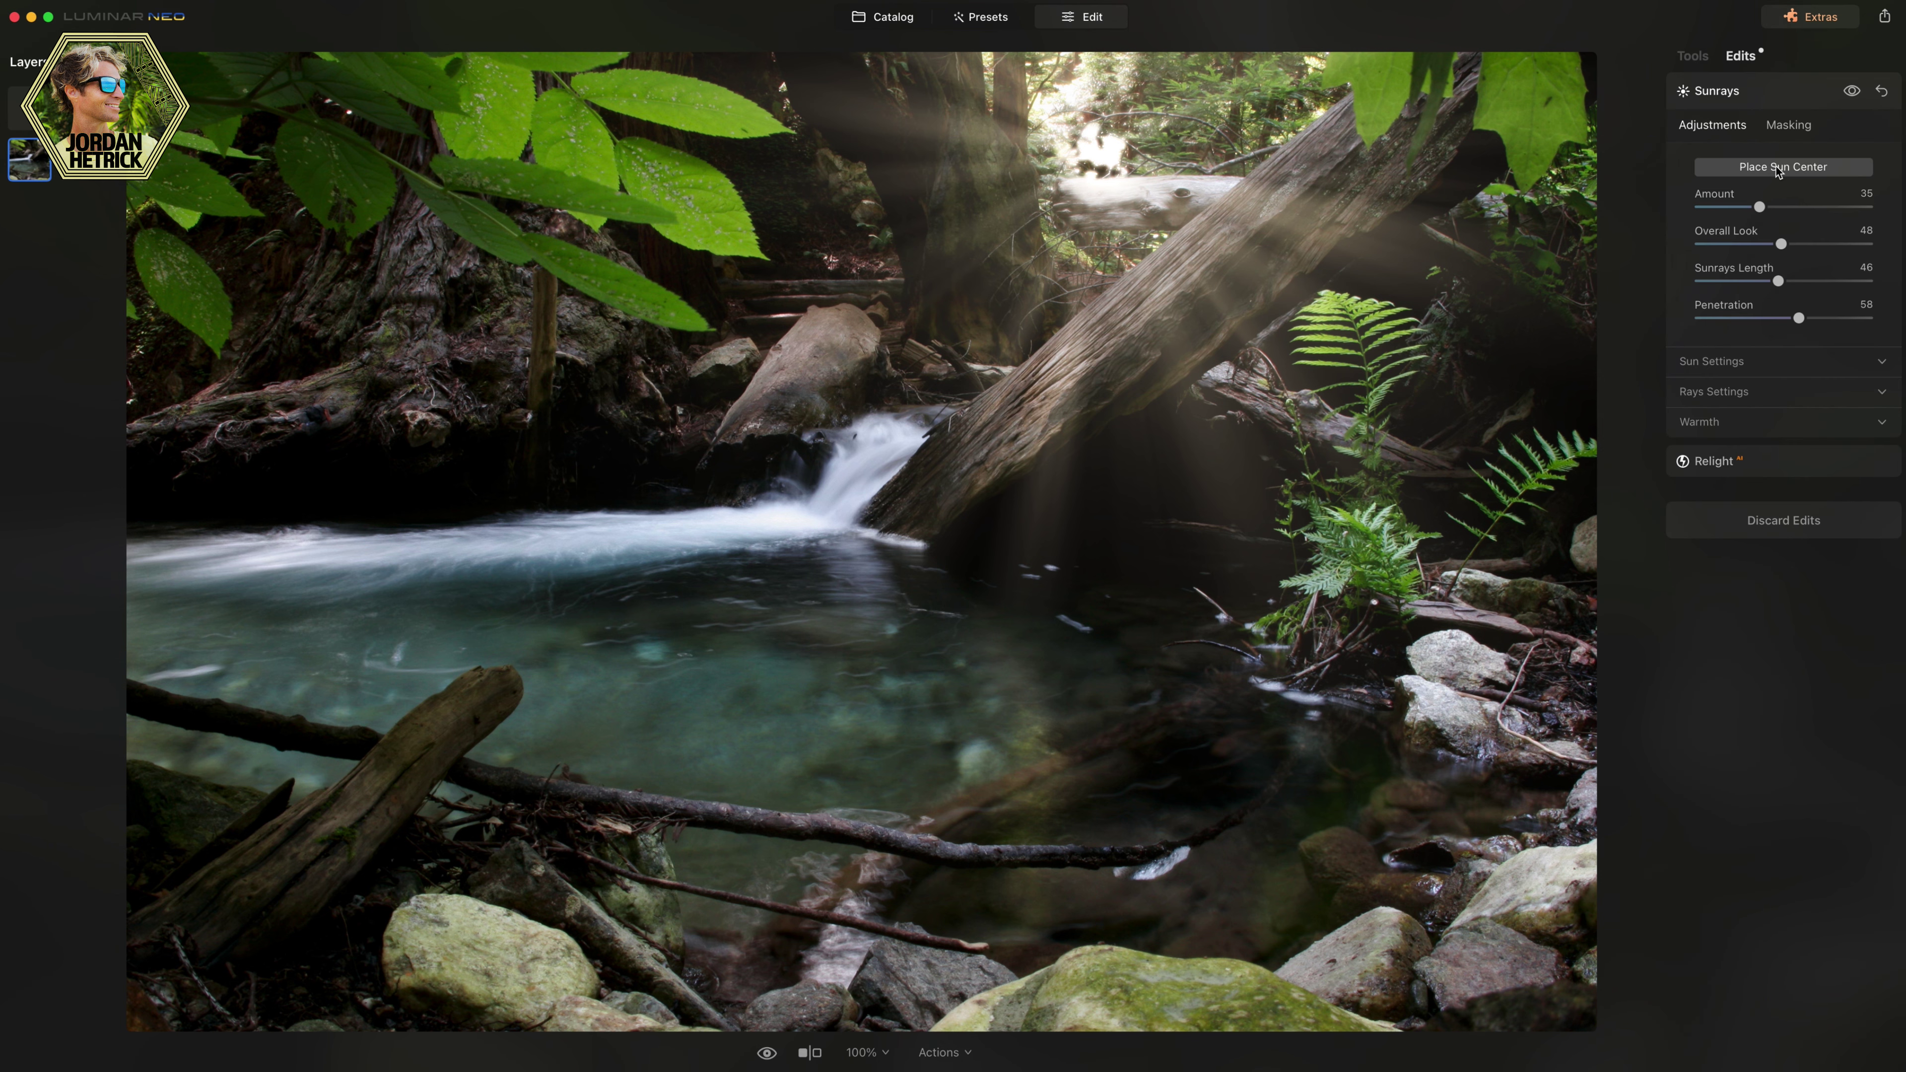
pyautogui.click(1778, 171)
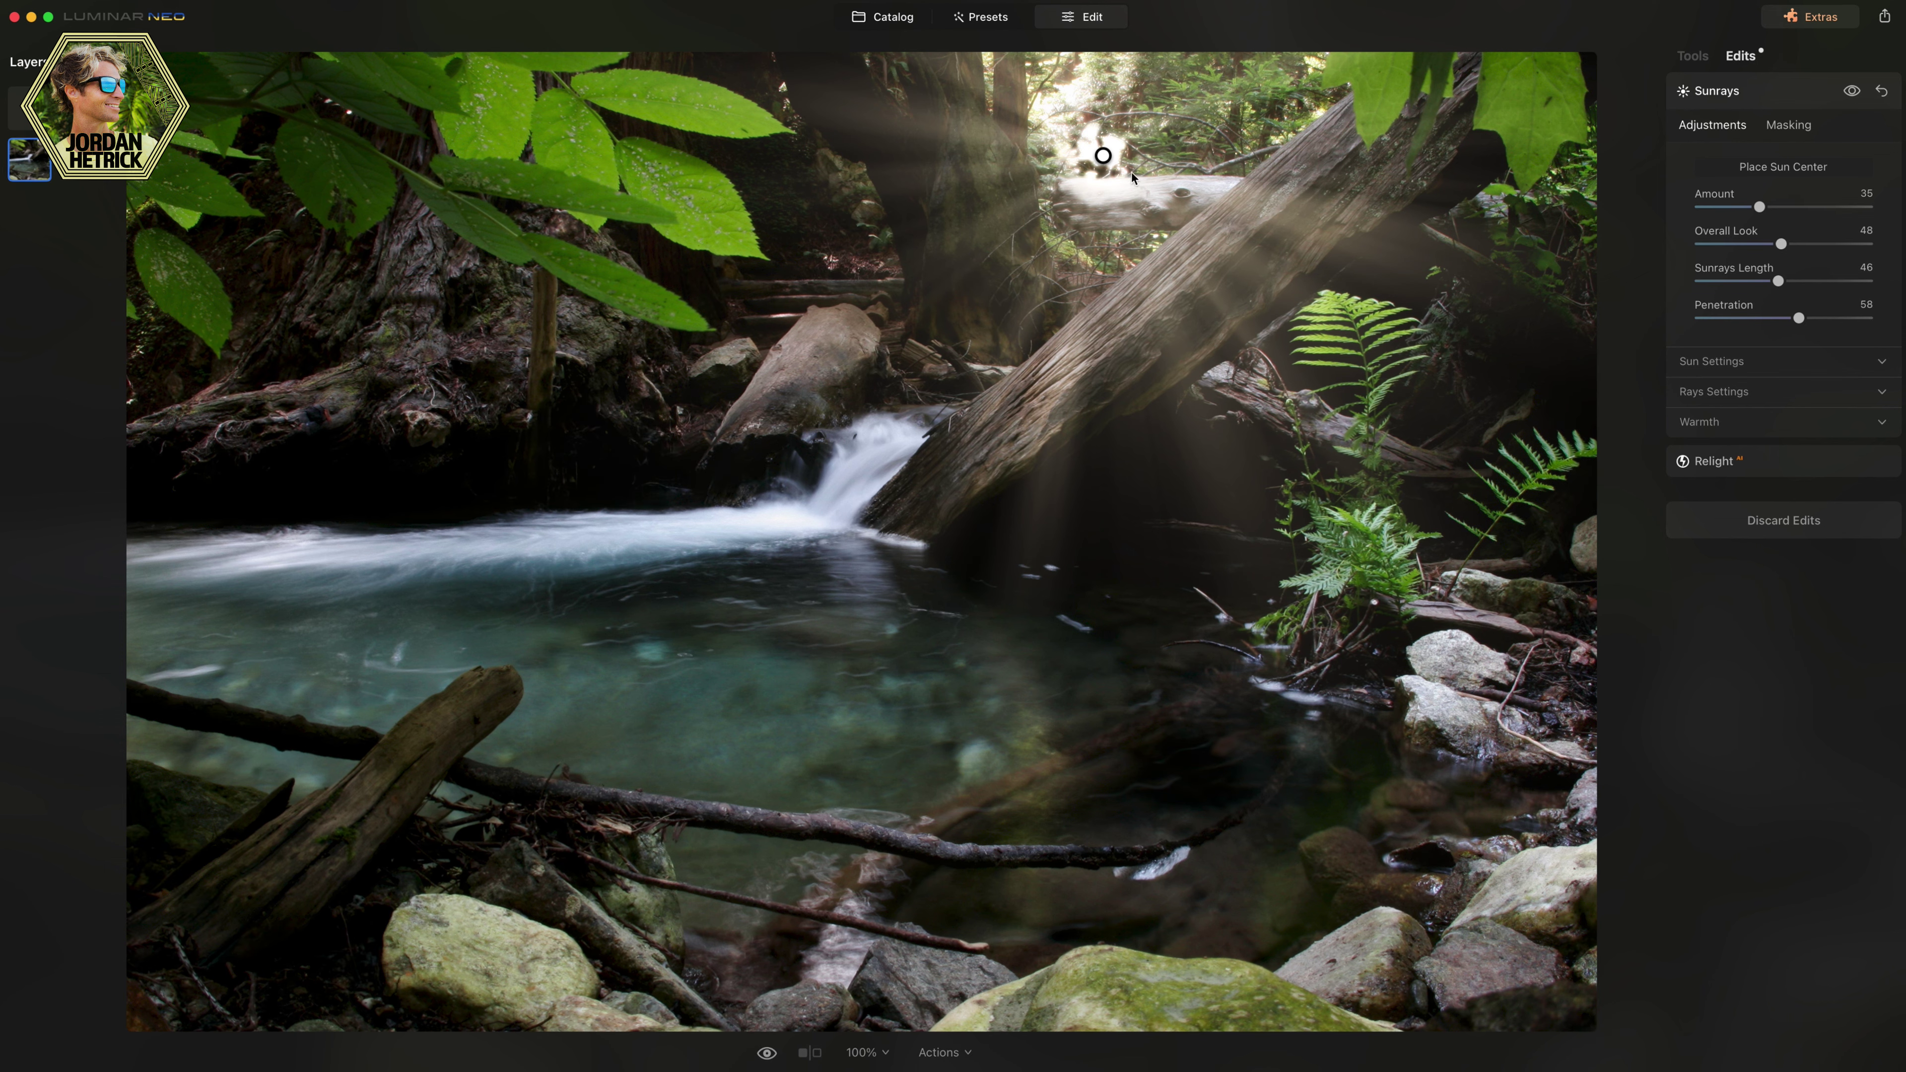
pyautogui.moveTo(1102, 155)
pyautogui.mouseDown()
pyautogui.moveTo(847, 199)
pyautogui.moveTo(875, 201)
pyautogui.mouseUp()
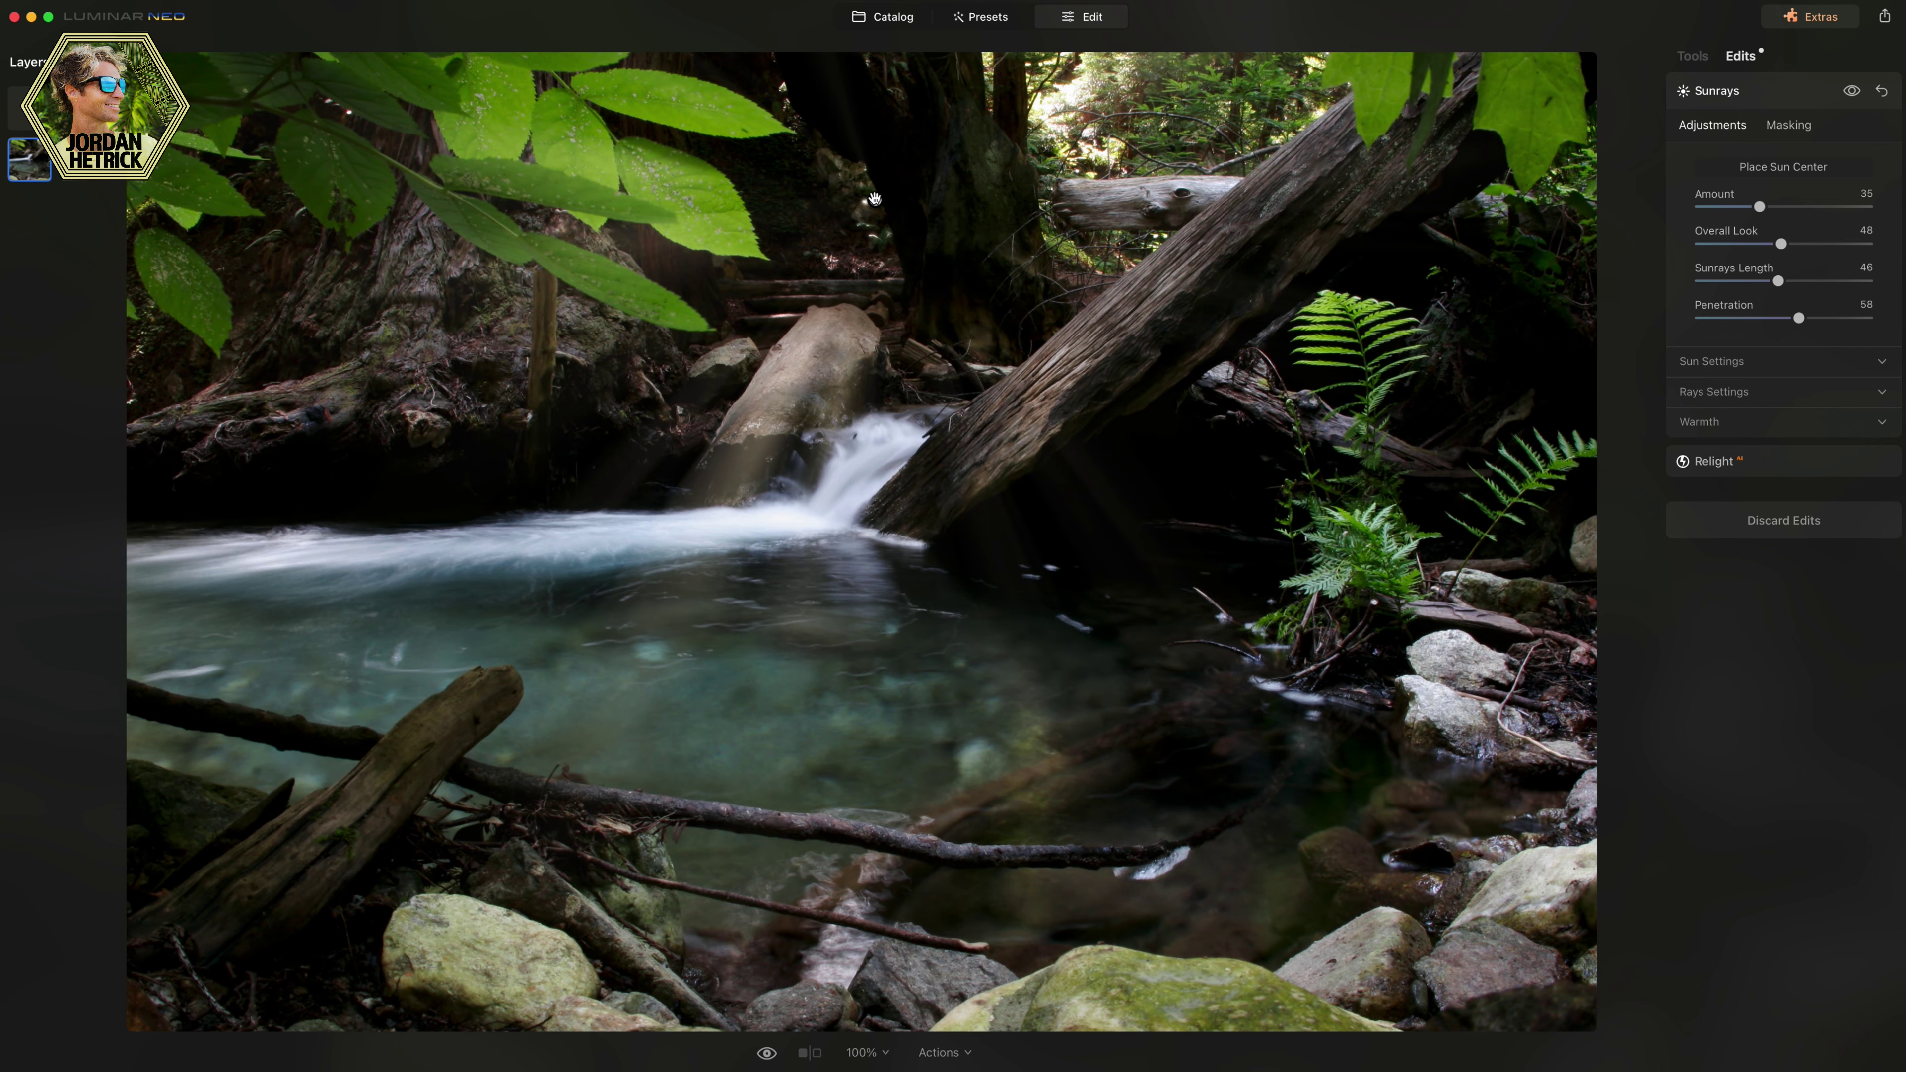
pyautogui.moveTo(872, 199); pyautogui.dragTo(637, 184)
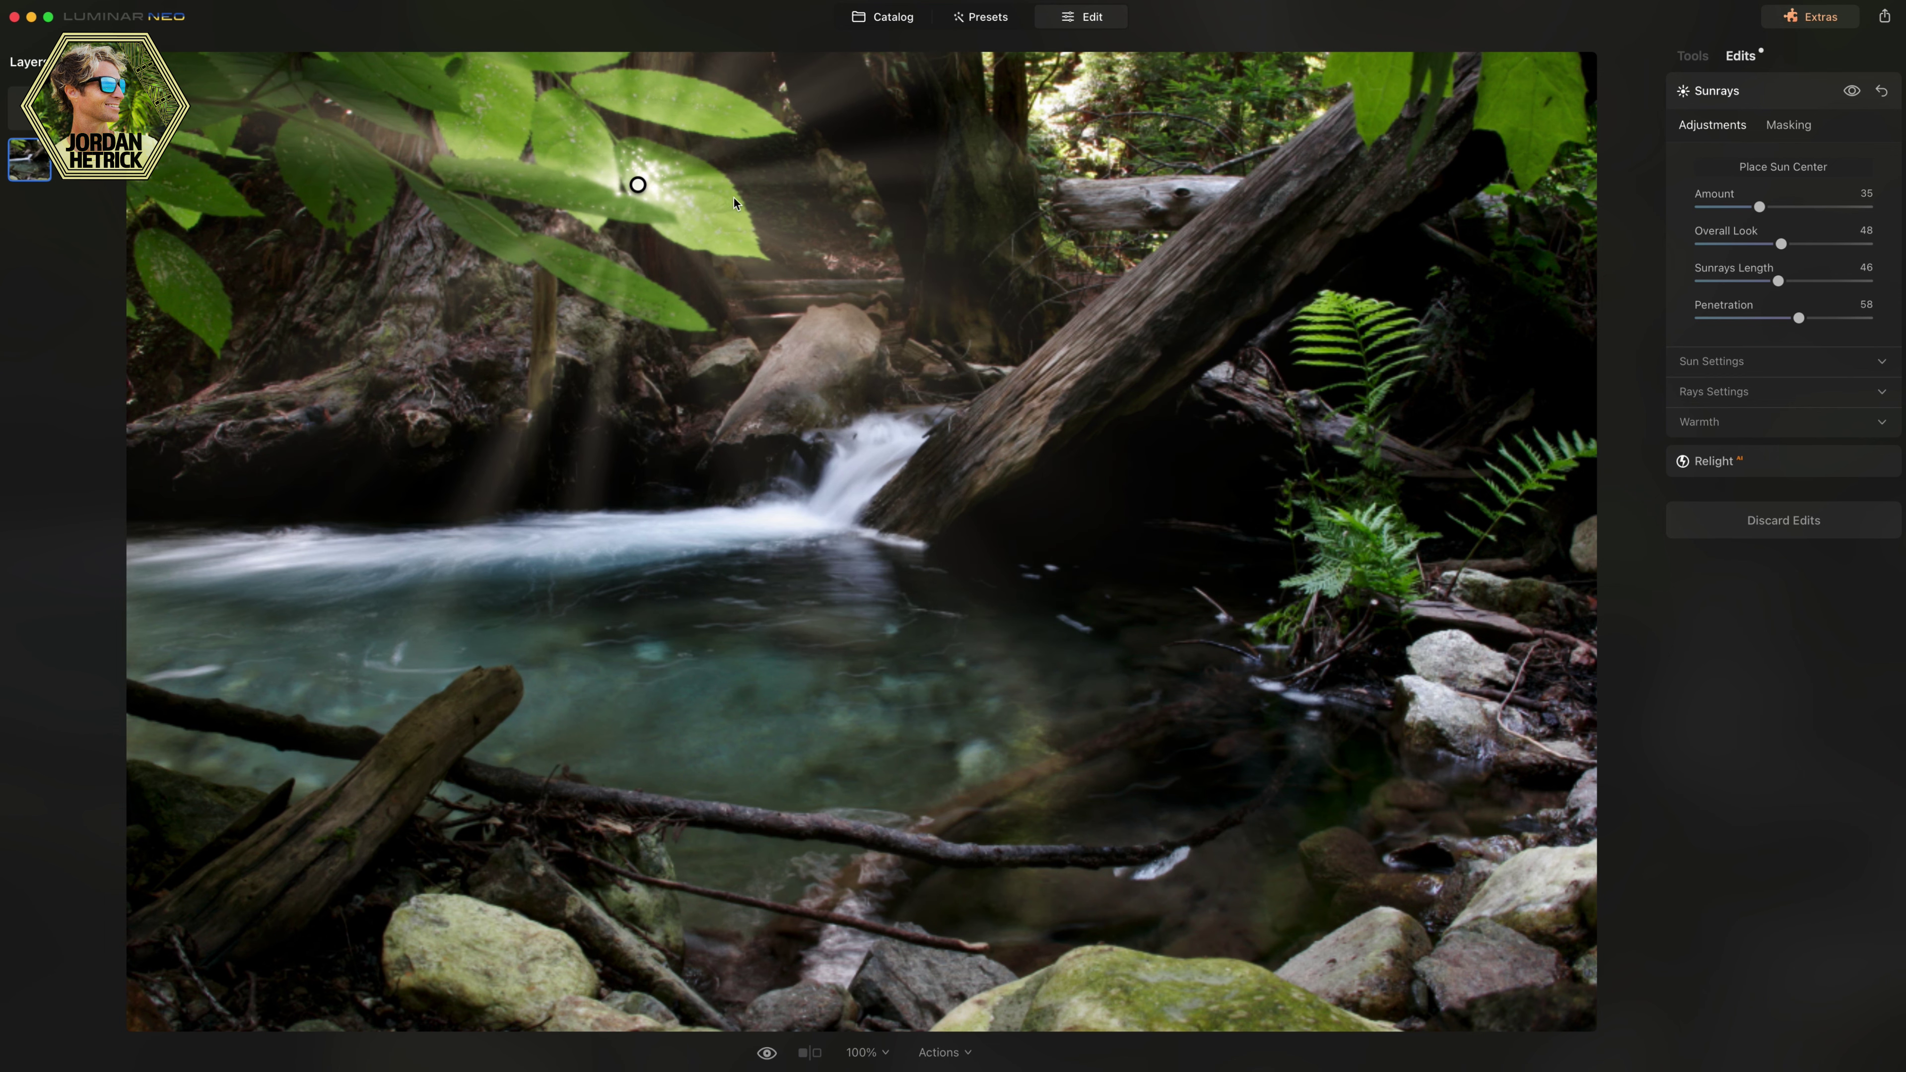
pyautogui.moveTo(637, 184)
pyautogui.mouseDown()
pyautogui.moveTo(501, 146)
pyautogui.moveTo(333, 184)
pyautogui.moveTo(1041, 368)
pyautogui.moveTo(795, 286)
pyautogui.moveTo(1172, 296)
pyautogui.mouseUp()
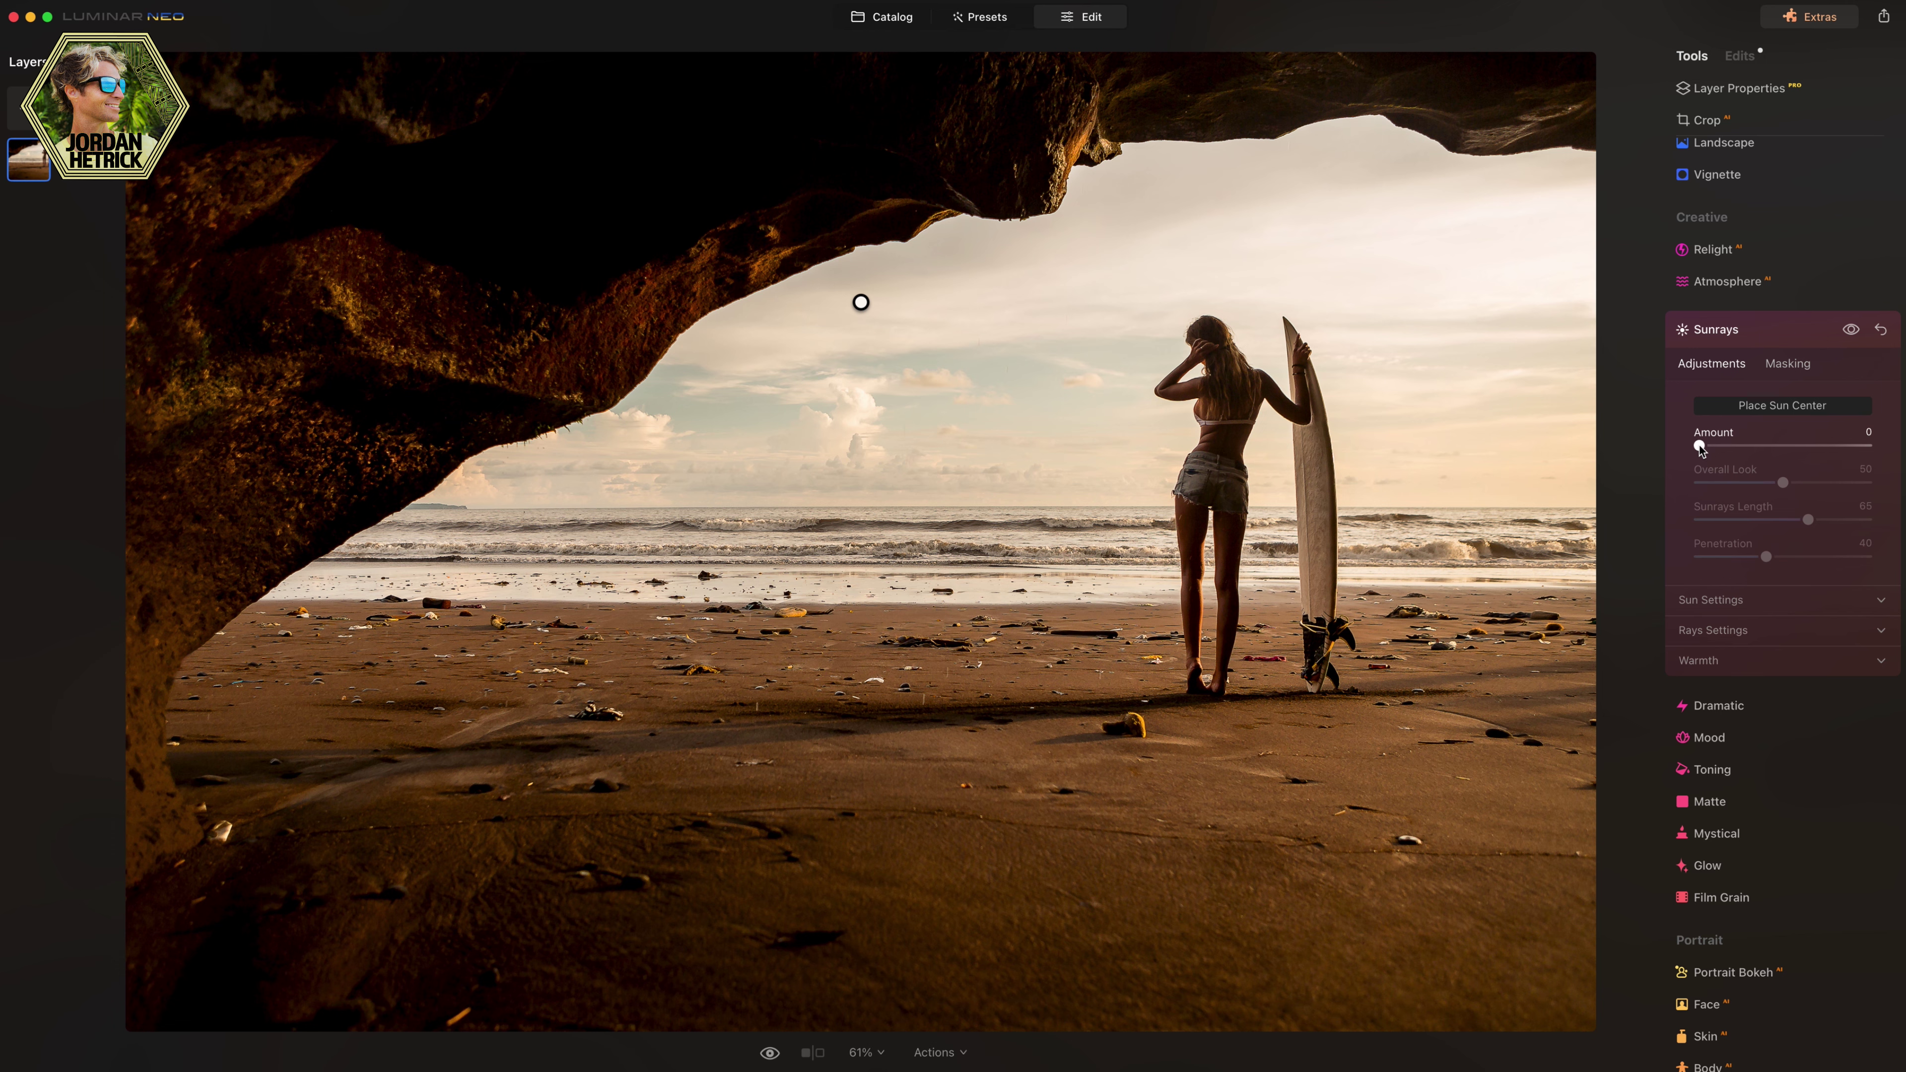
# Set the Sunrays amount to 42 on the surfer photo and move the sun center to the cave edge above her, comparing before and after
pyautogui.moveTo(1699, 444); pyautogui.dragTo(1741, 448)
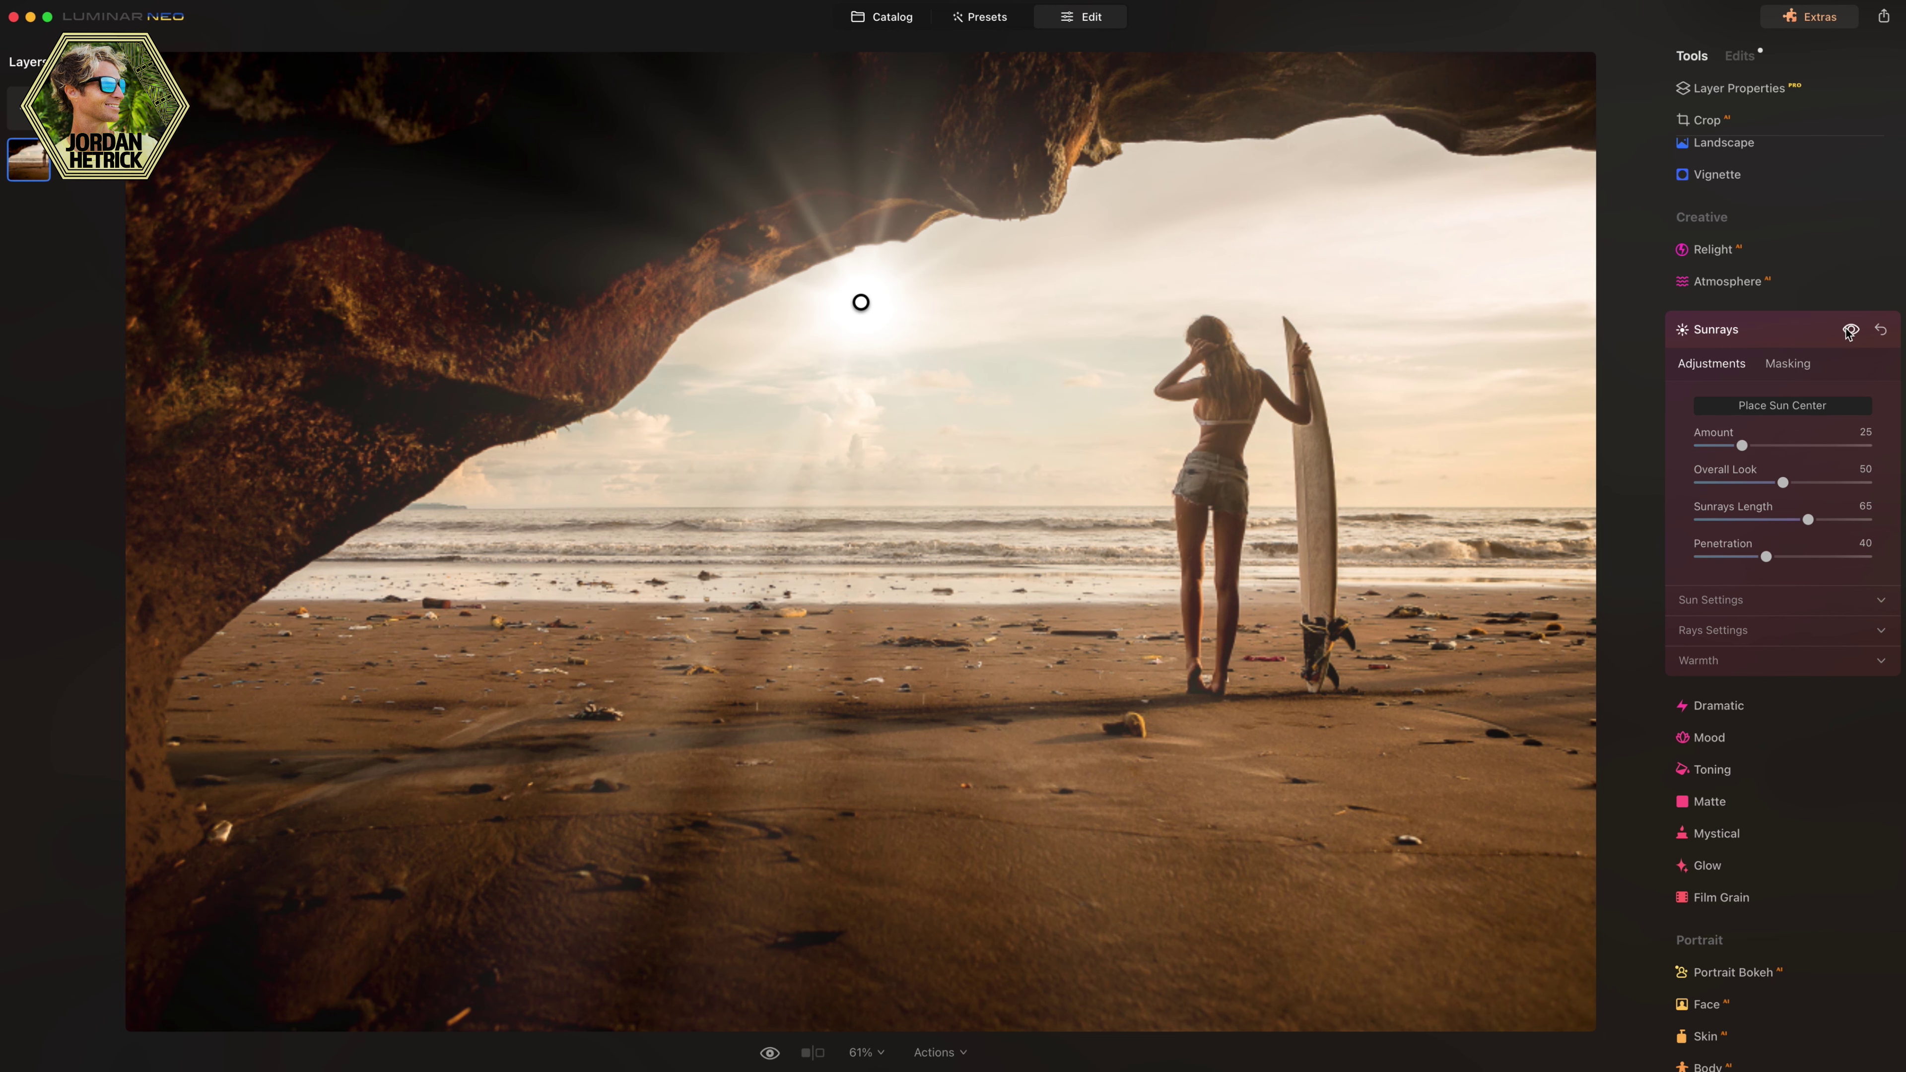
pyautogui.click(1880, 329)
pyautogui.moveTo(1699, 445); pyautogui.dragTo(1775, 452)
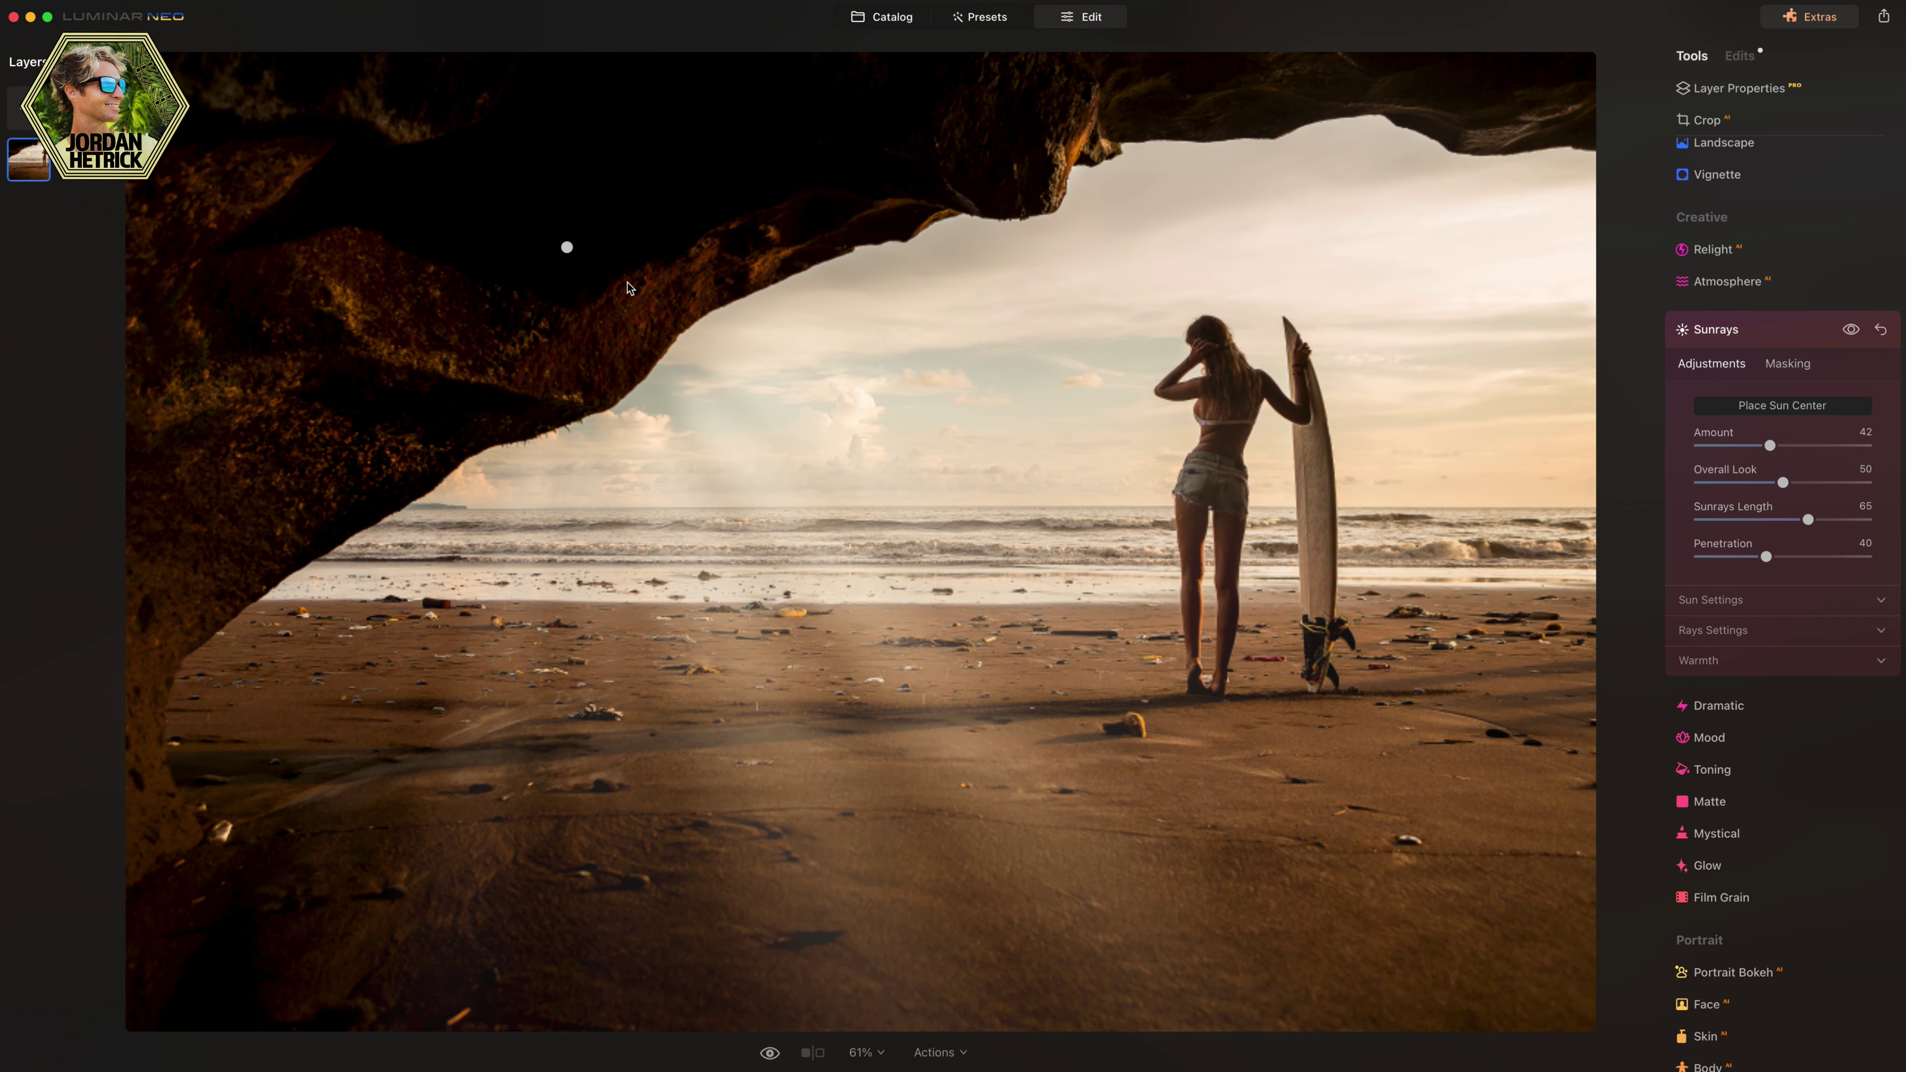
pyautogui.moveTo(614, 263); pyautogui.dragTo(1216, 138)
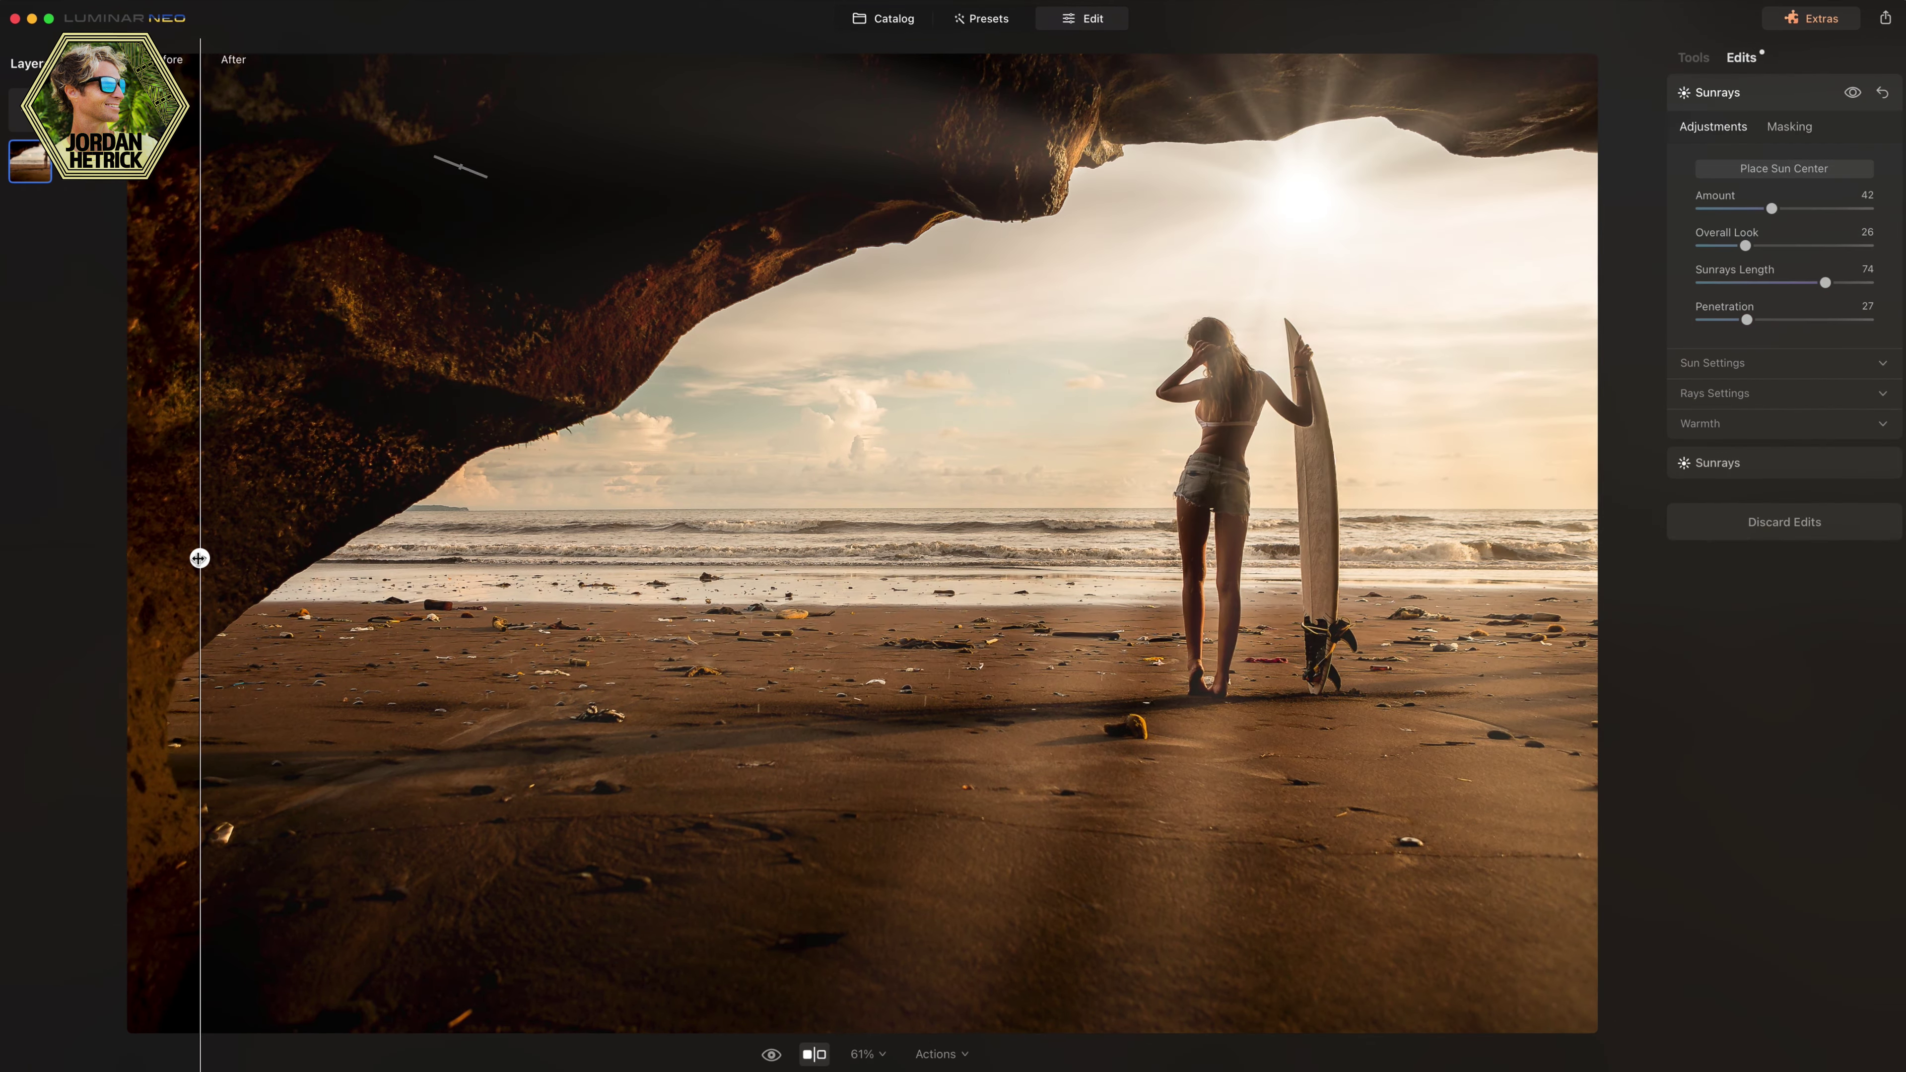
pyautogui.moveTo(200, 554); pyautogui.dragTo(111, 600)
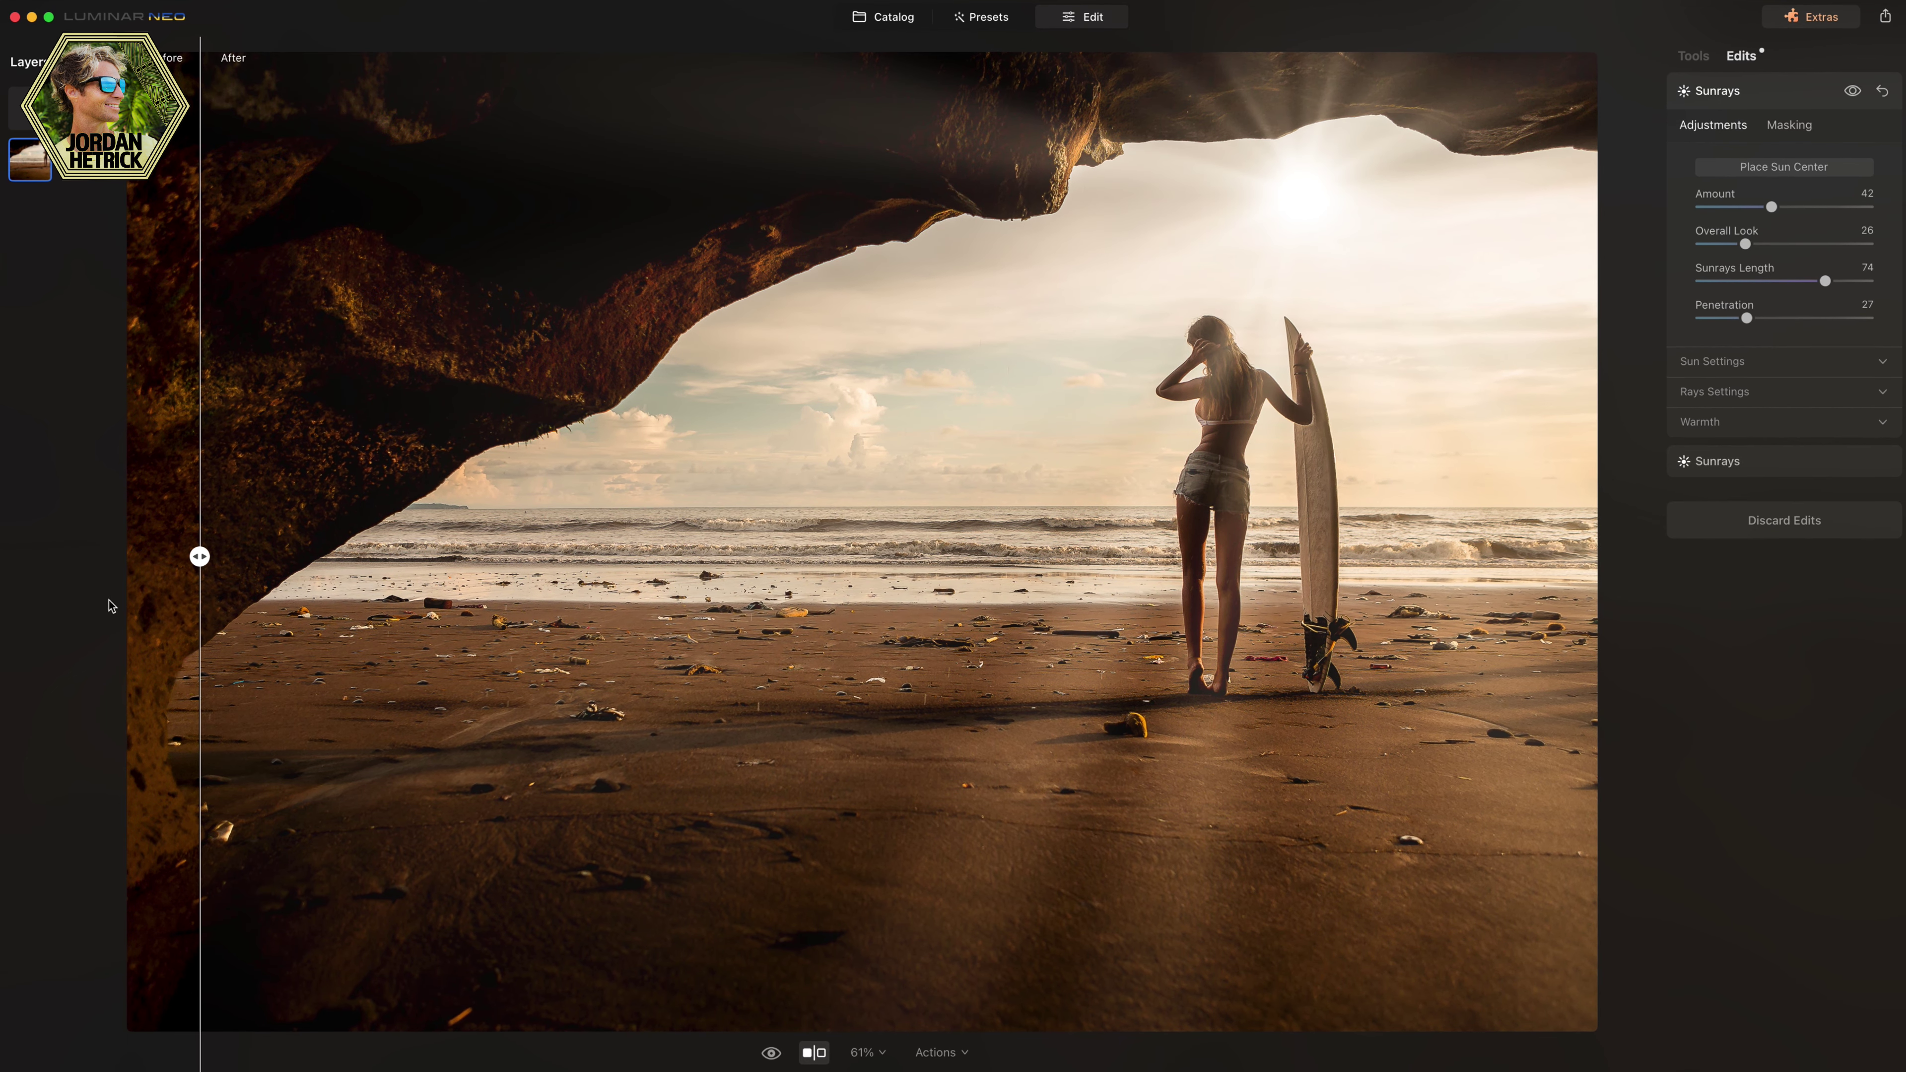
pyautogui.click(813, 1054)
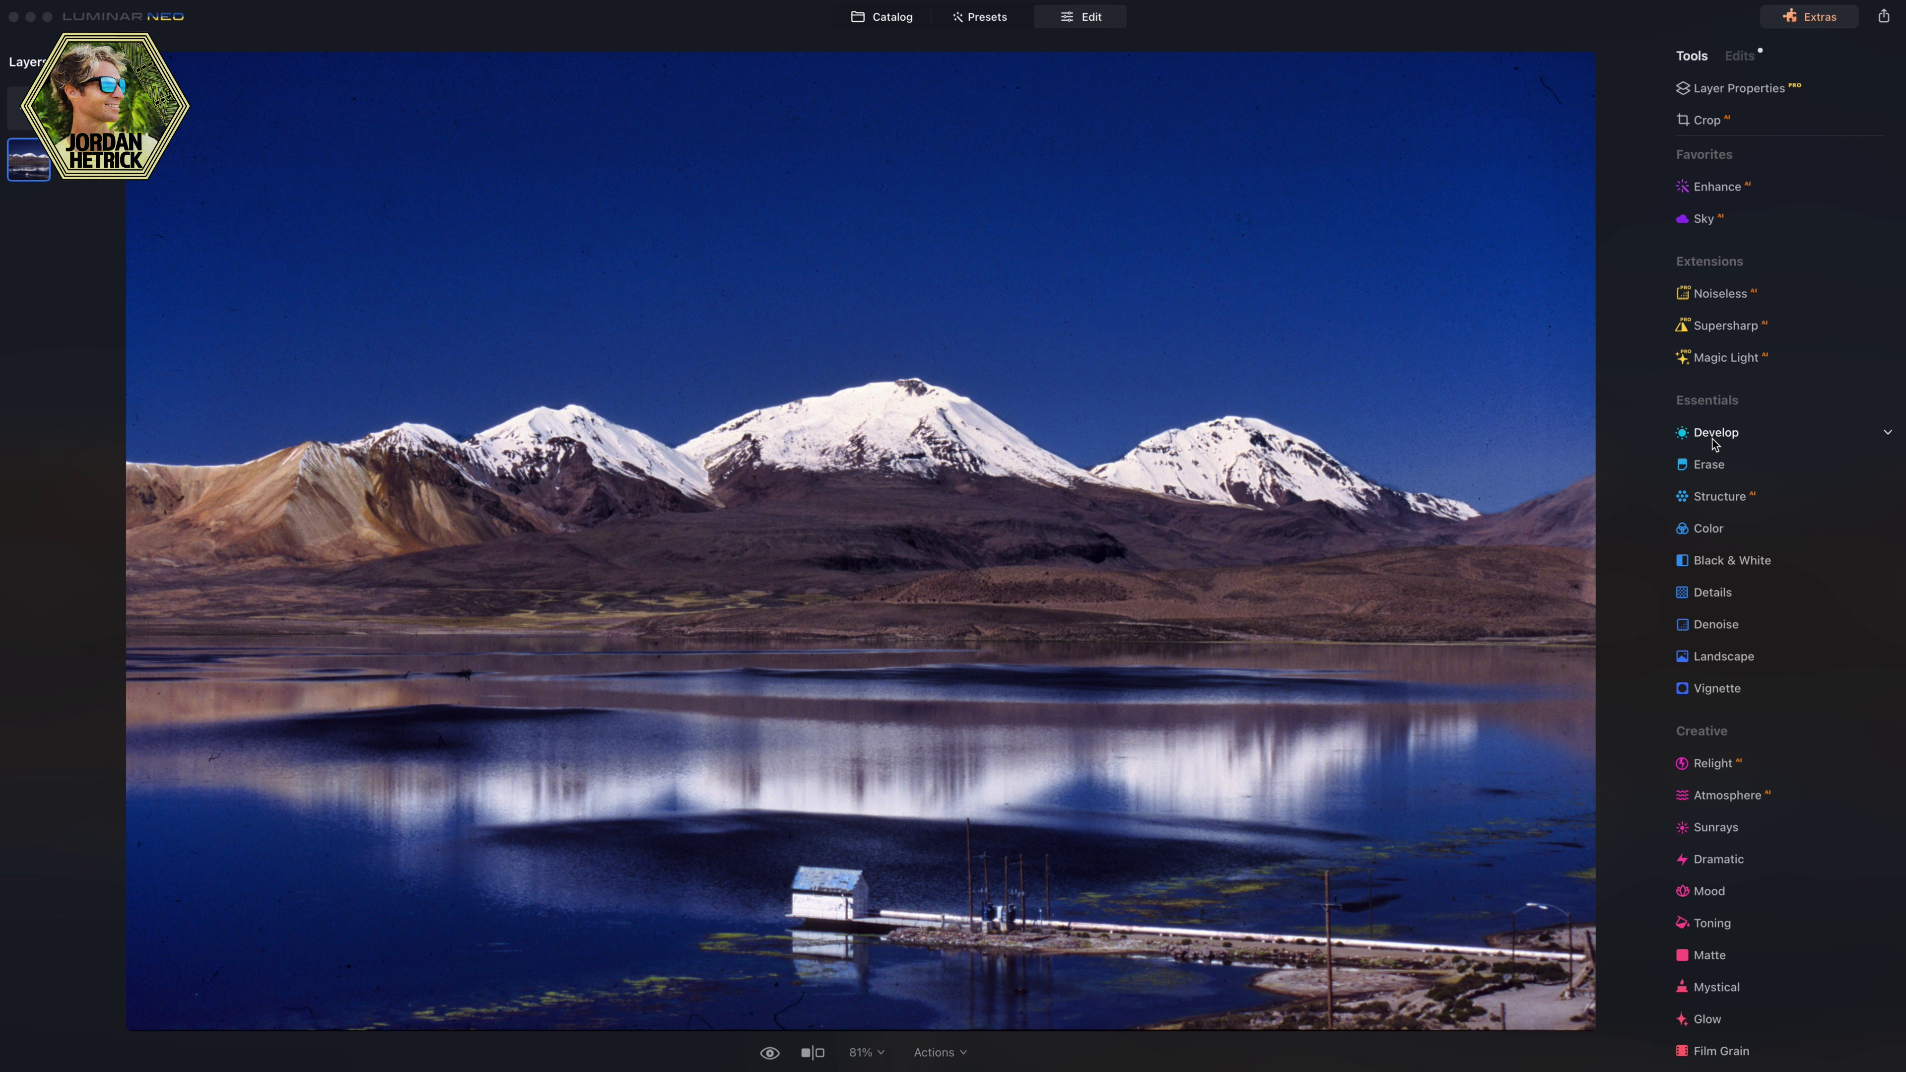
# Mask the Mountains in the lake photo with the Develop tool's AI mask
pyautogui.click(1717, 434)
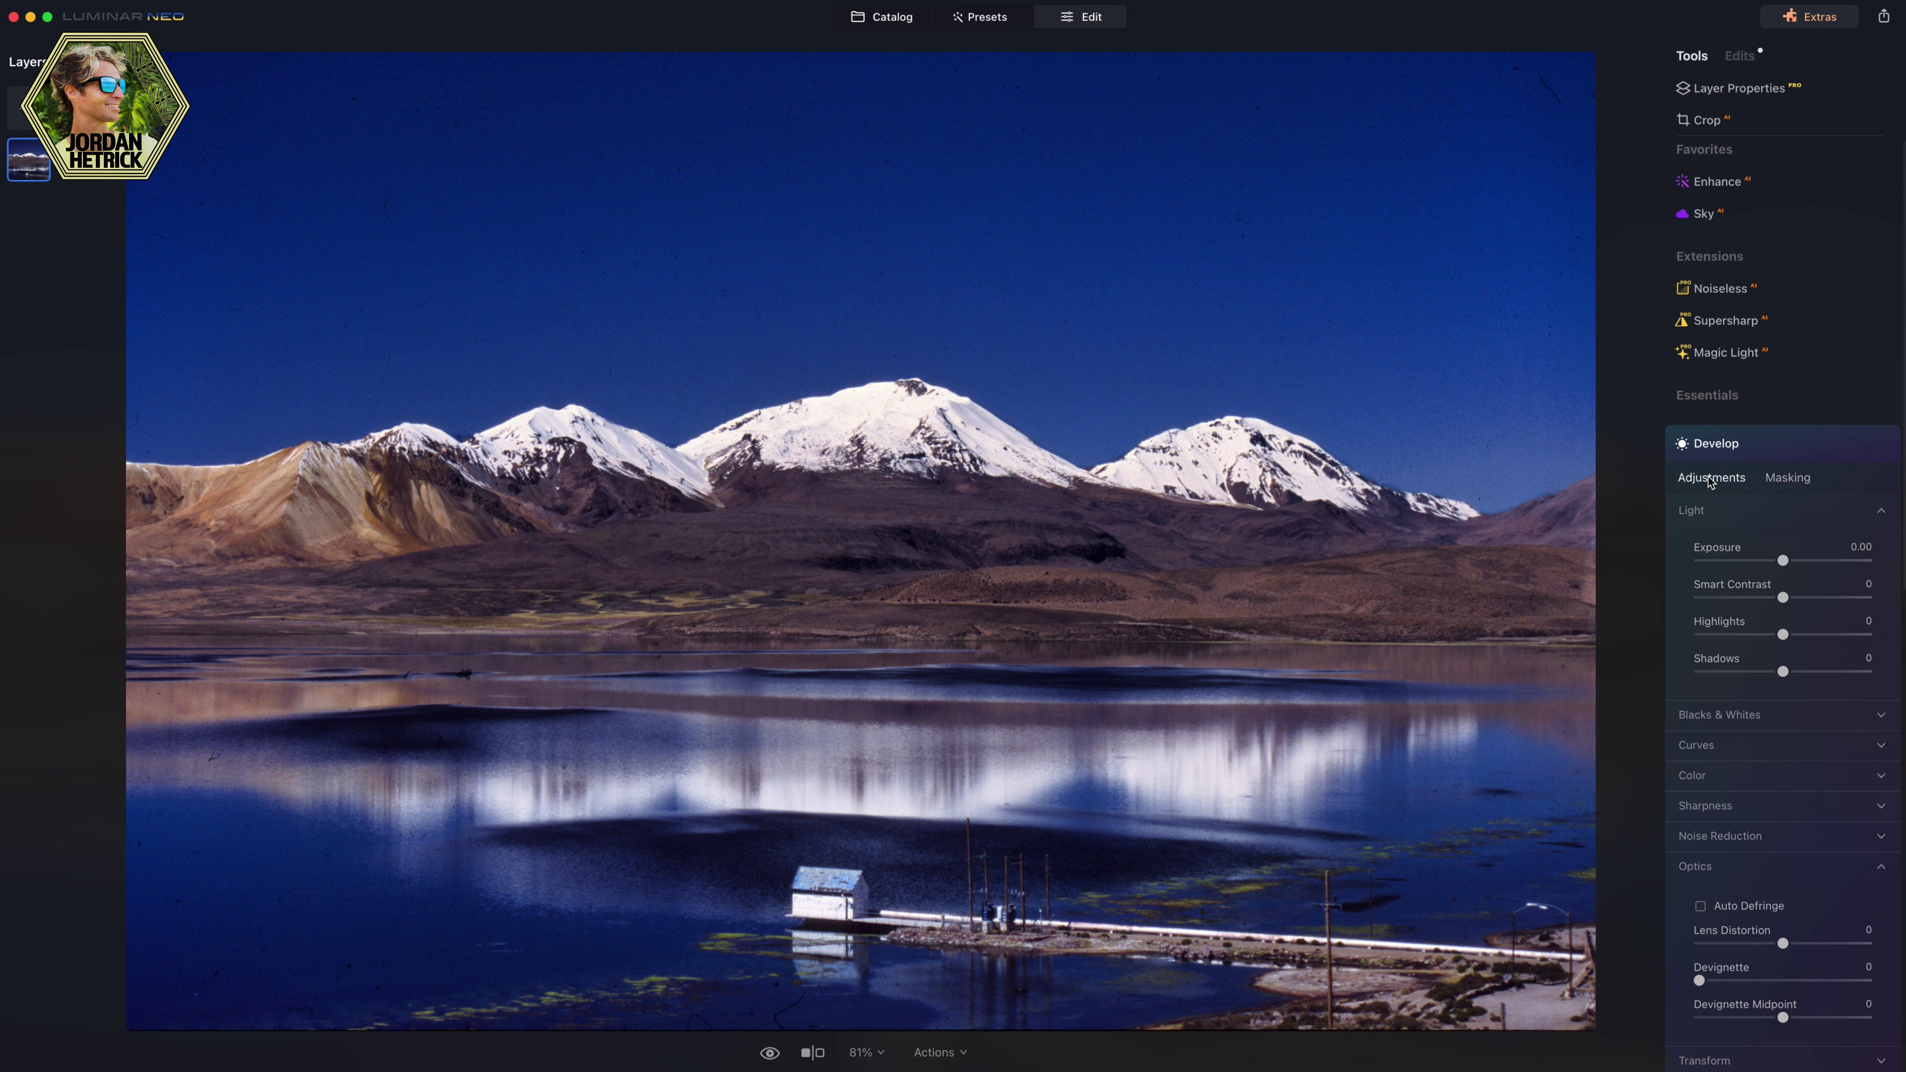
pyautogui.click(1786, 479)
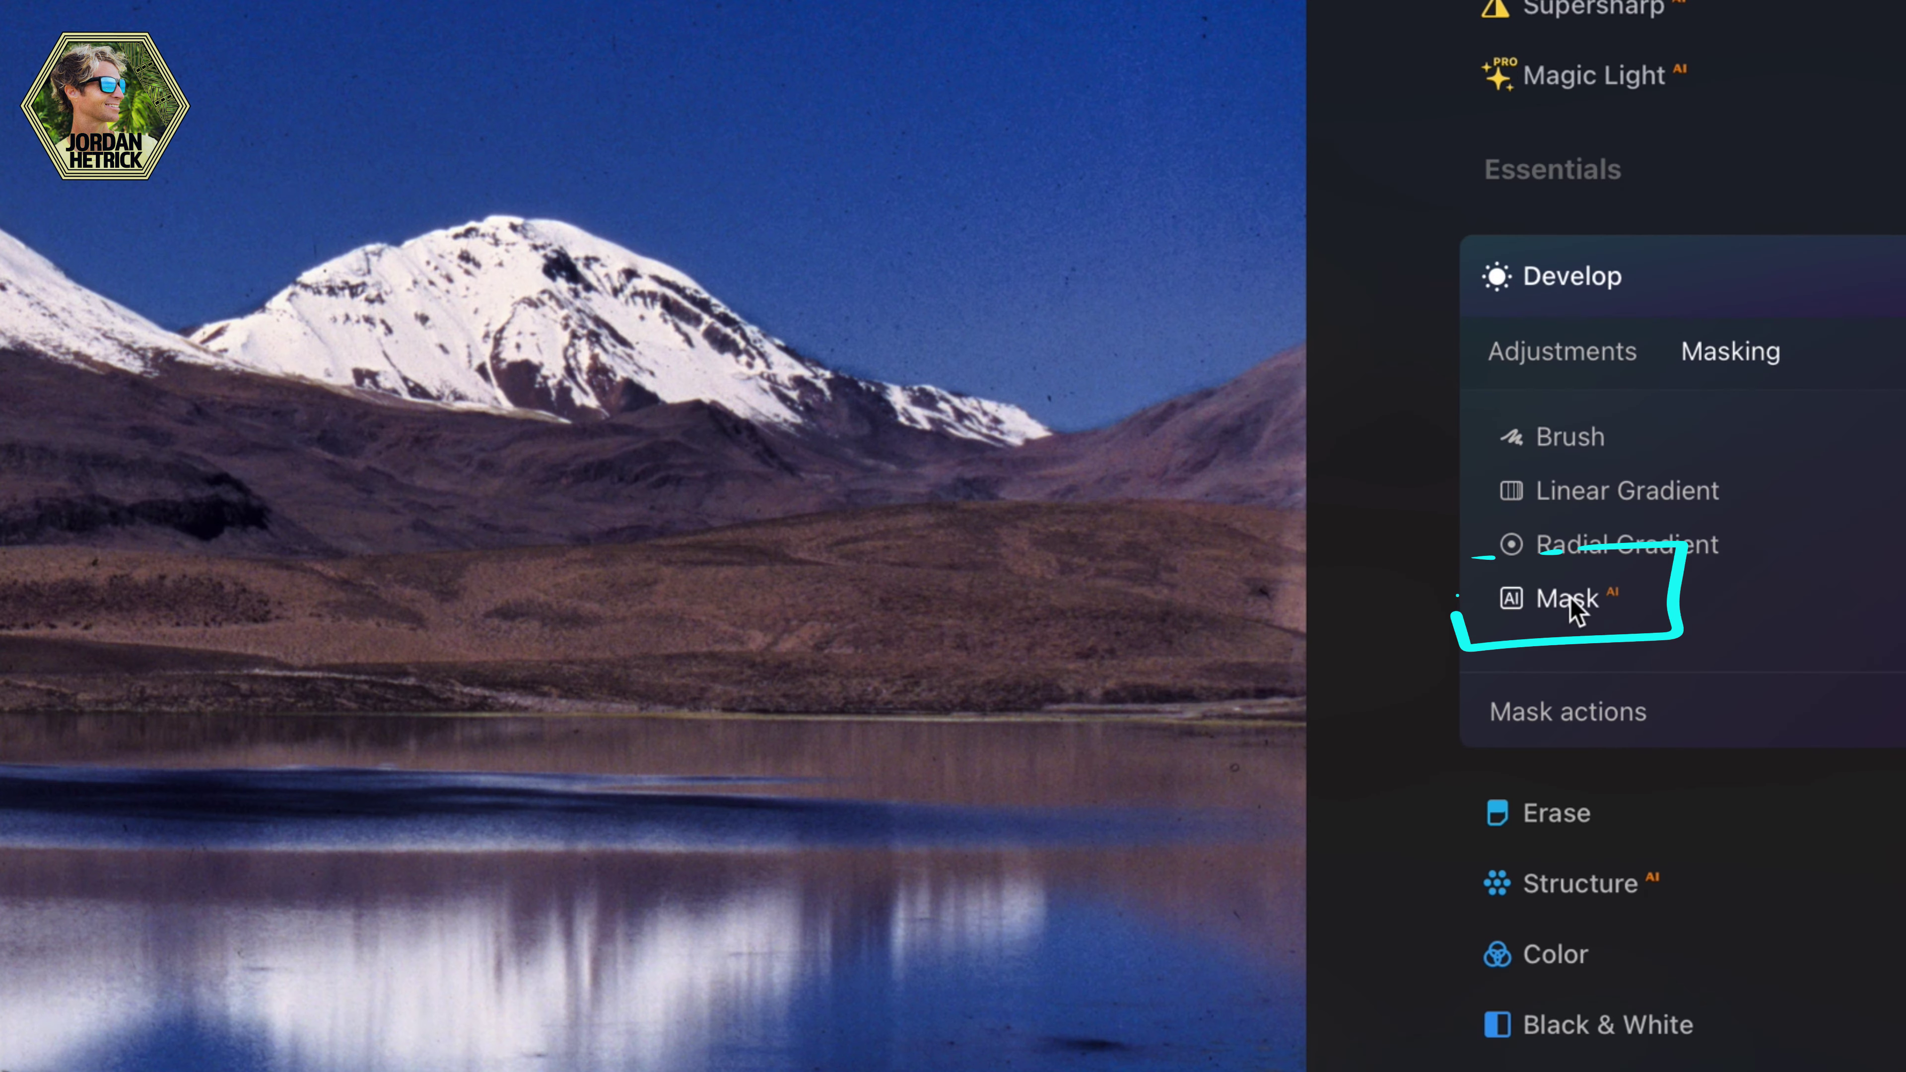
pyautogui.click(1572, 598)
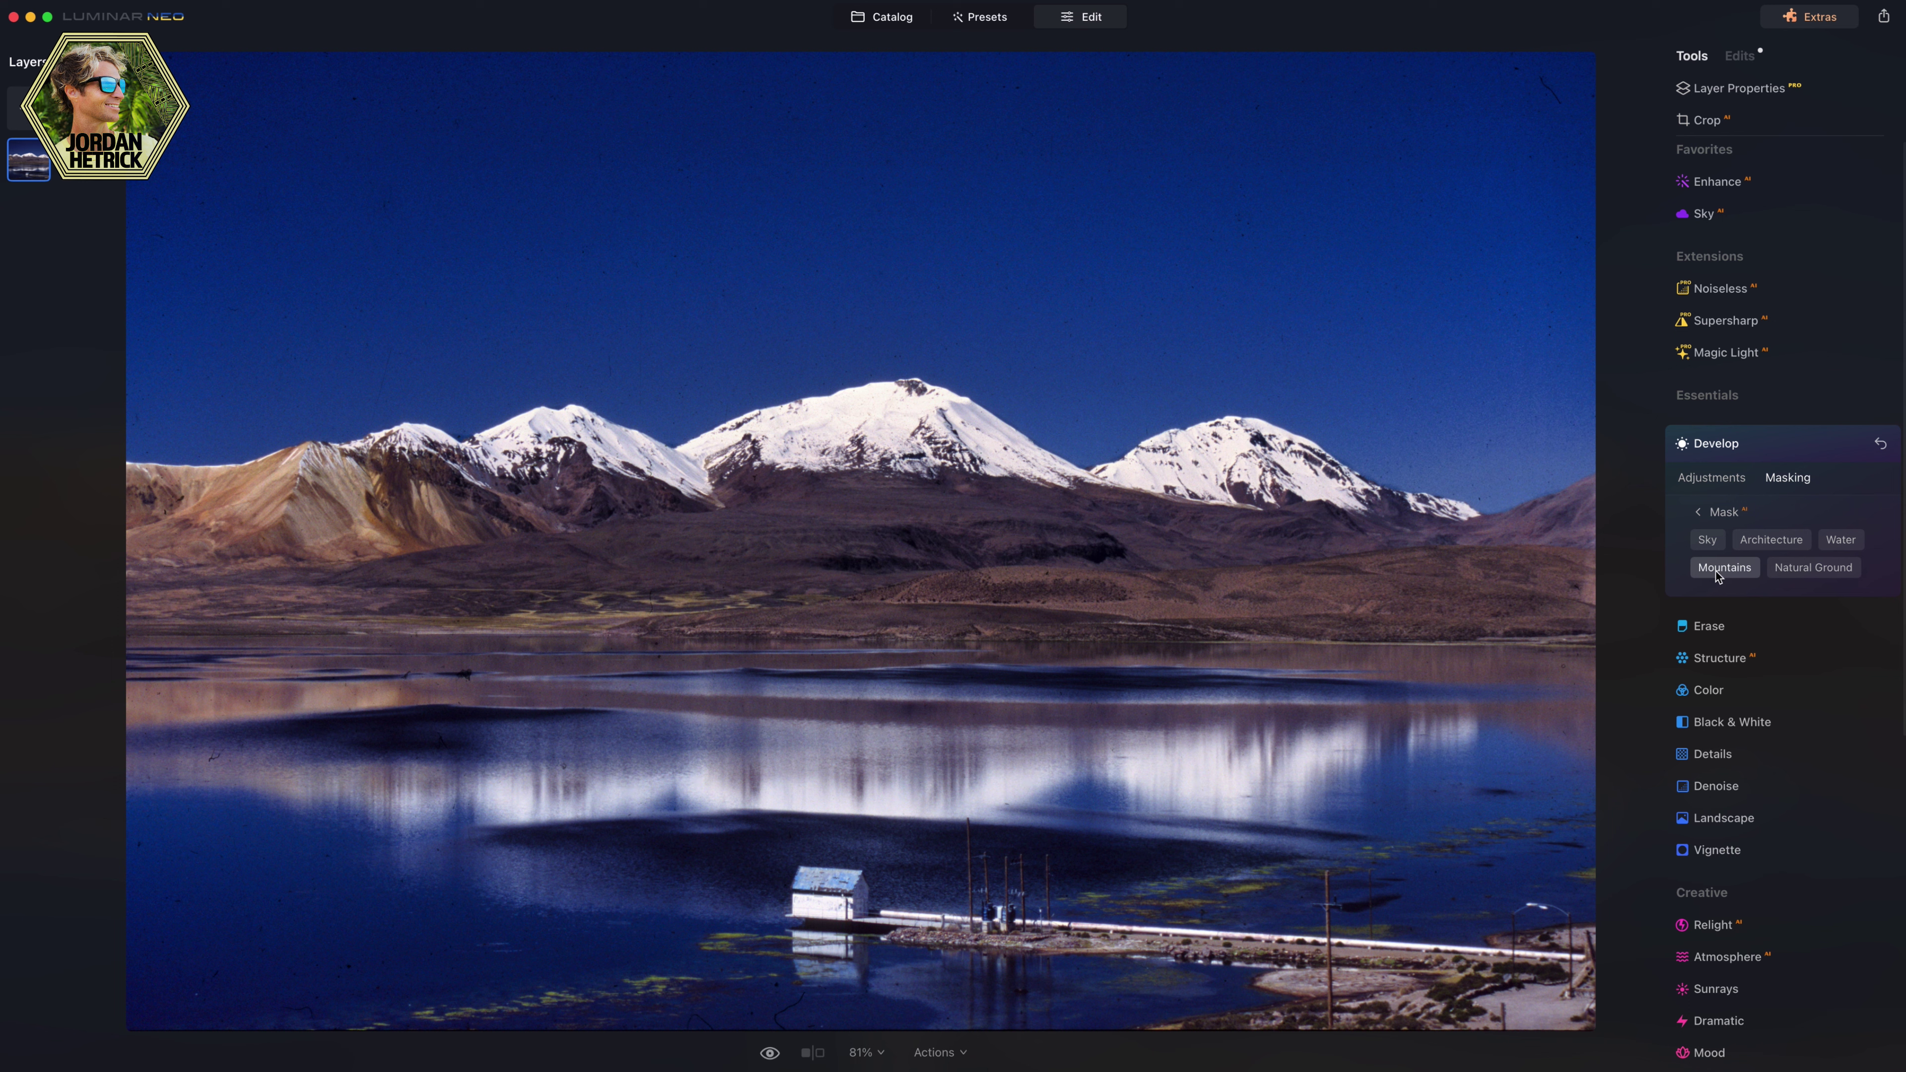
pyautogui.click(1718, 570)
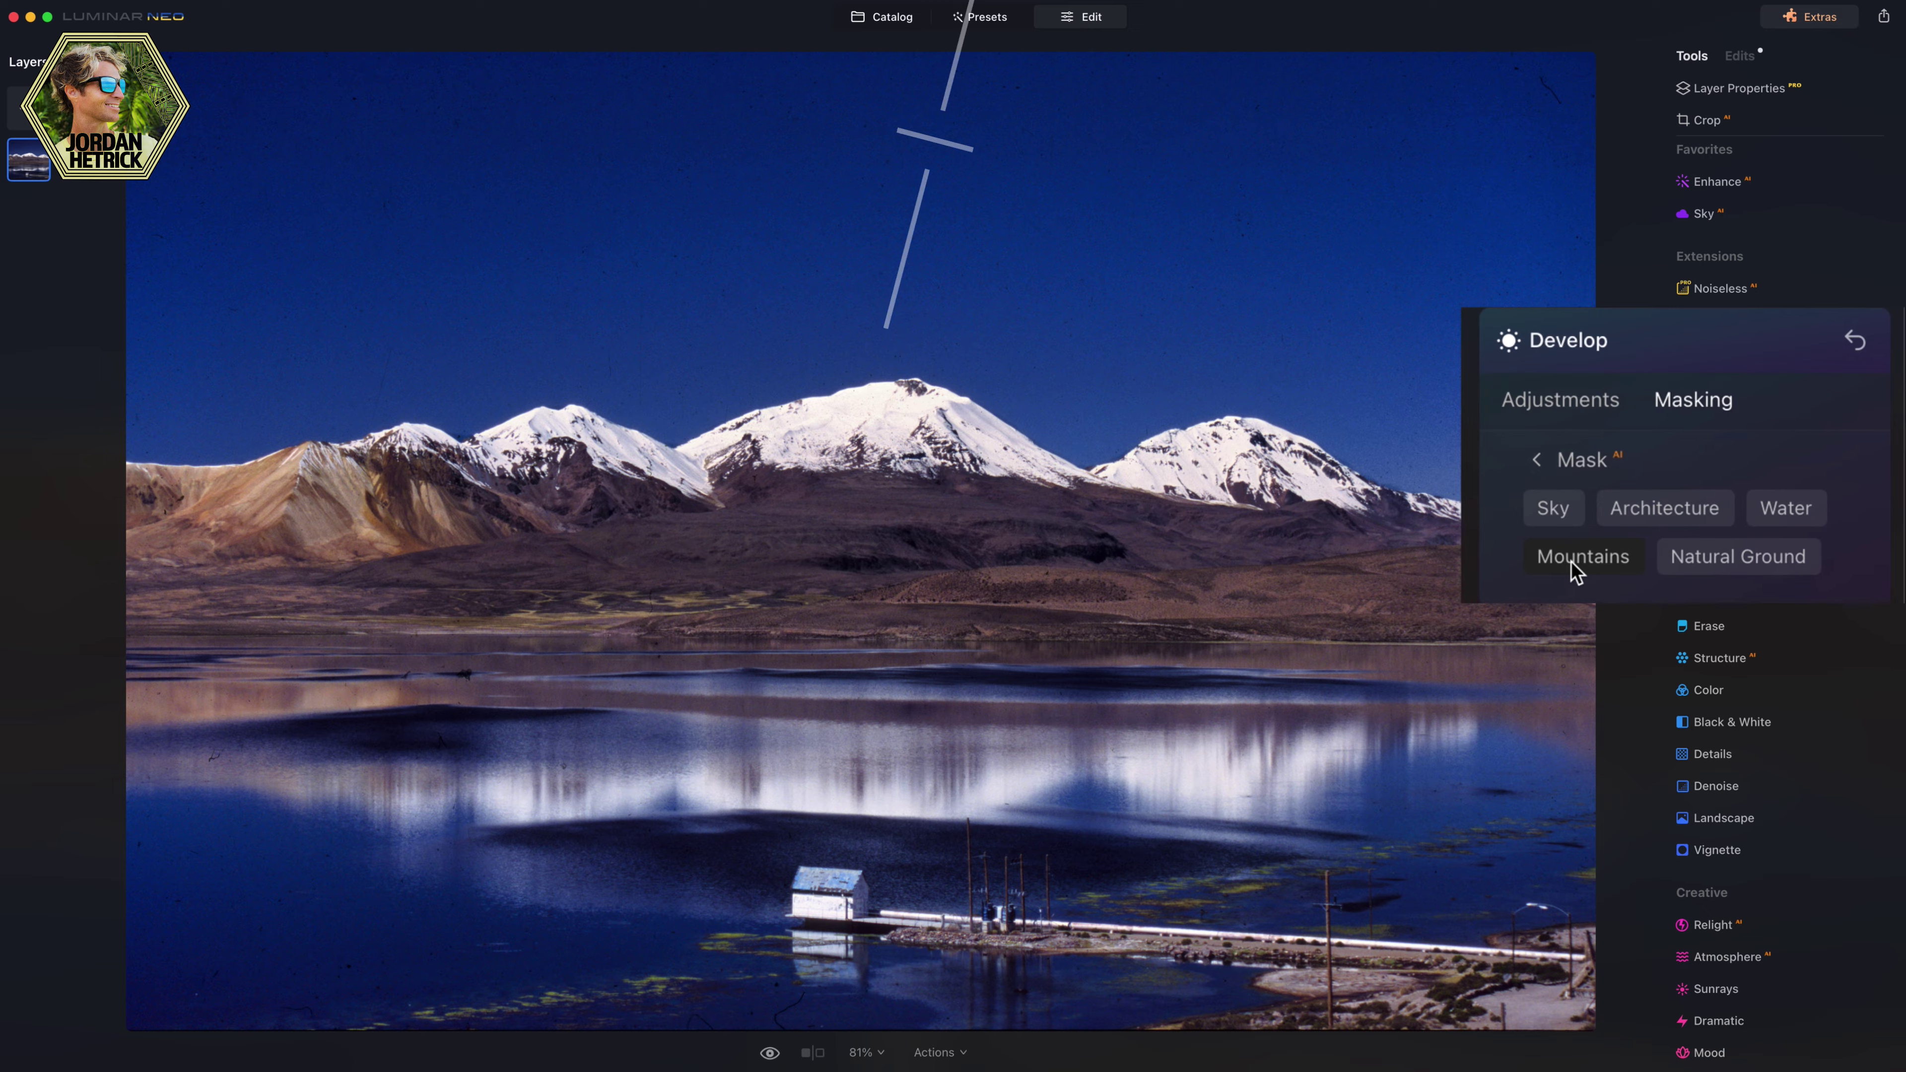
pyautogui.click(1721, 568)
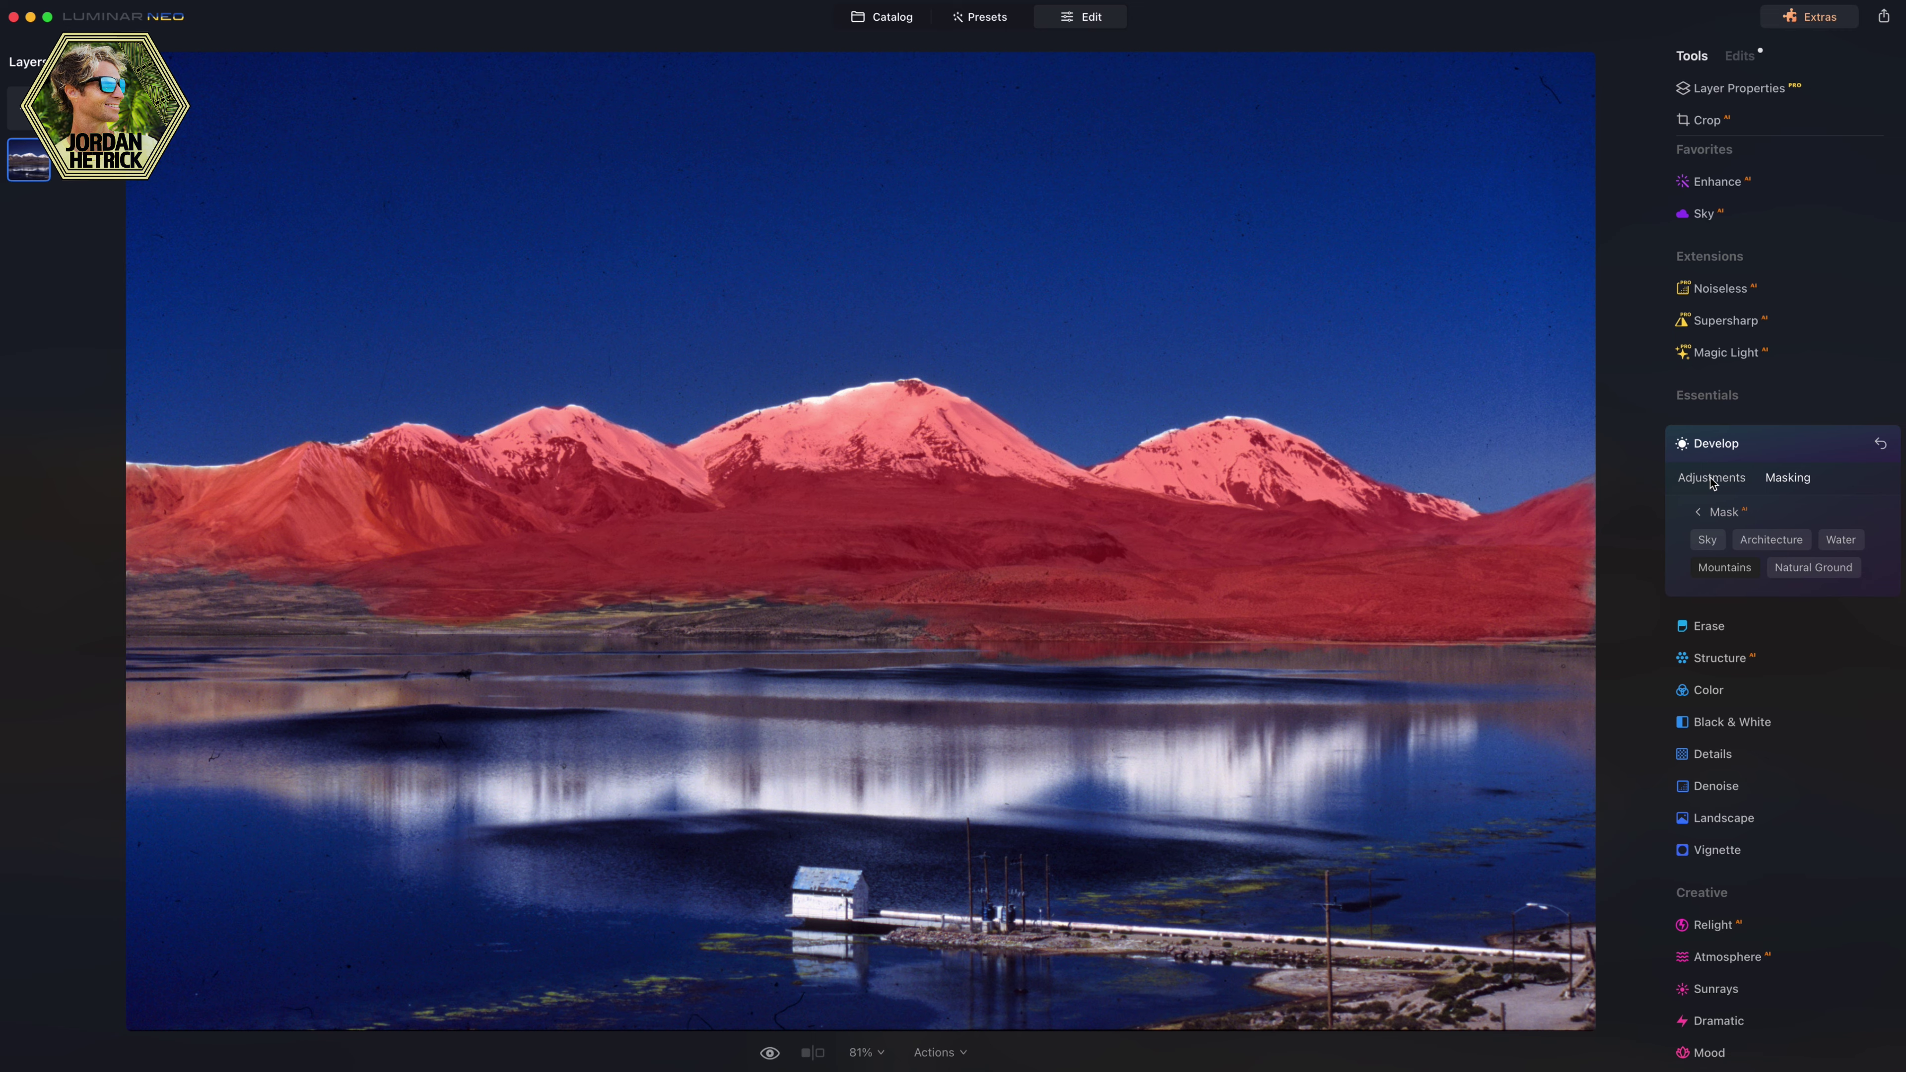
# Lower the masked mountains' Exposure to -0.95 and compare the edit with the original photo
pyautogui.click(1711, 478)
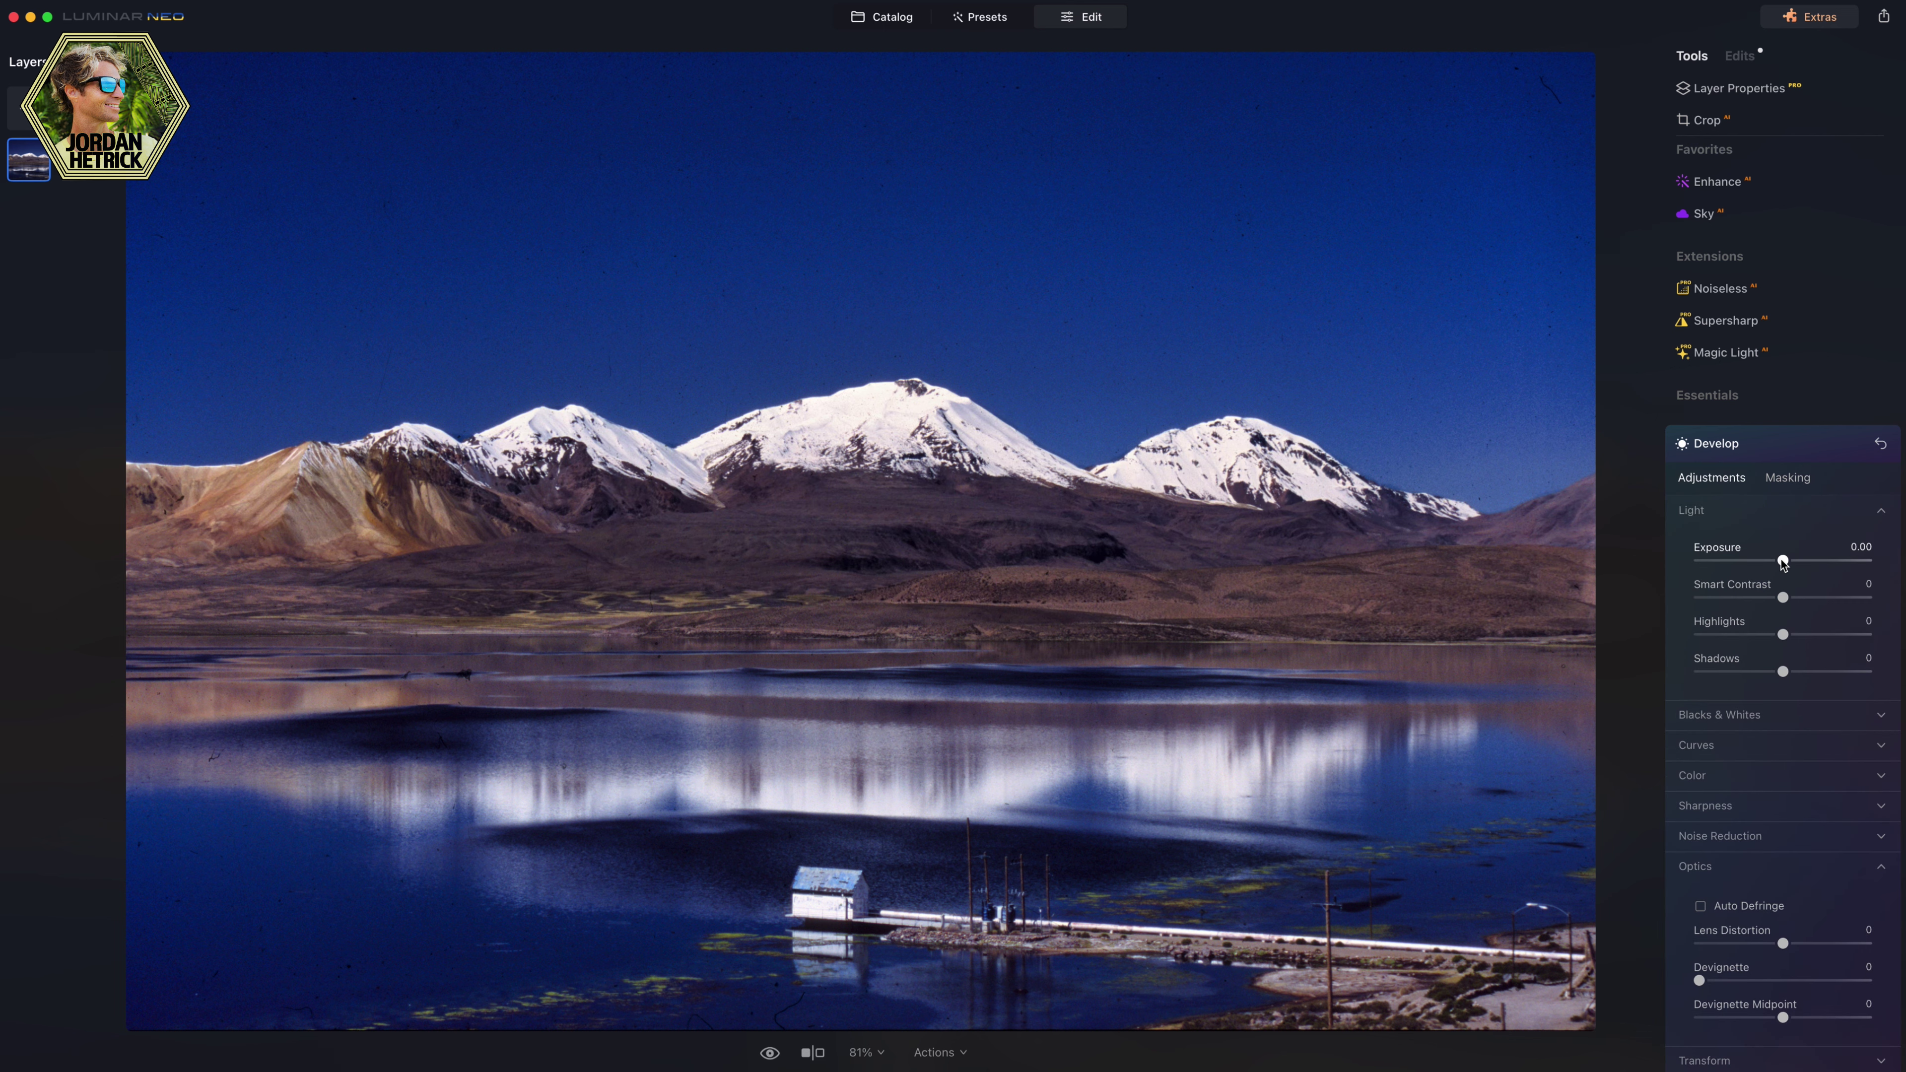
pyautogui.moveTo(1784, 561); pyautogui.dragTo(1774, 562)
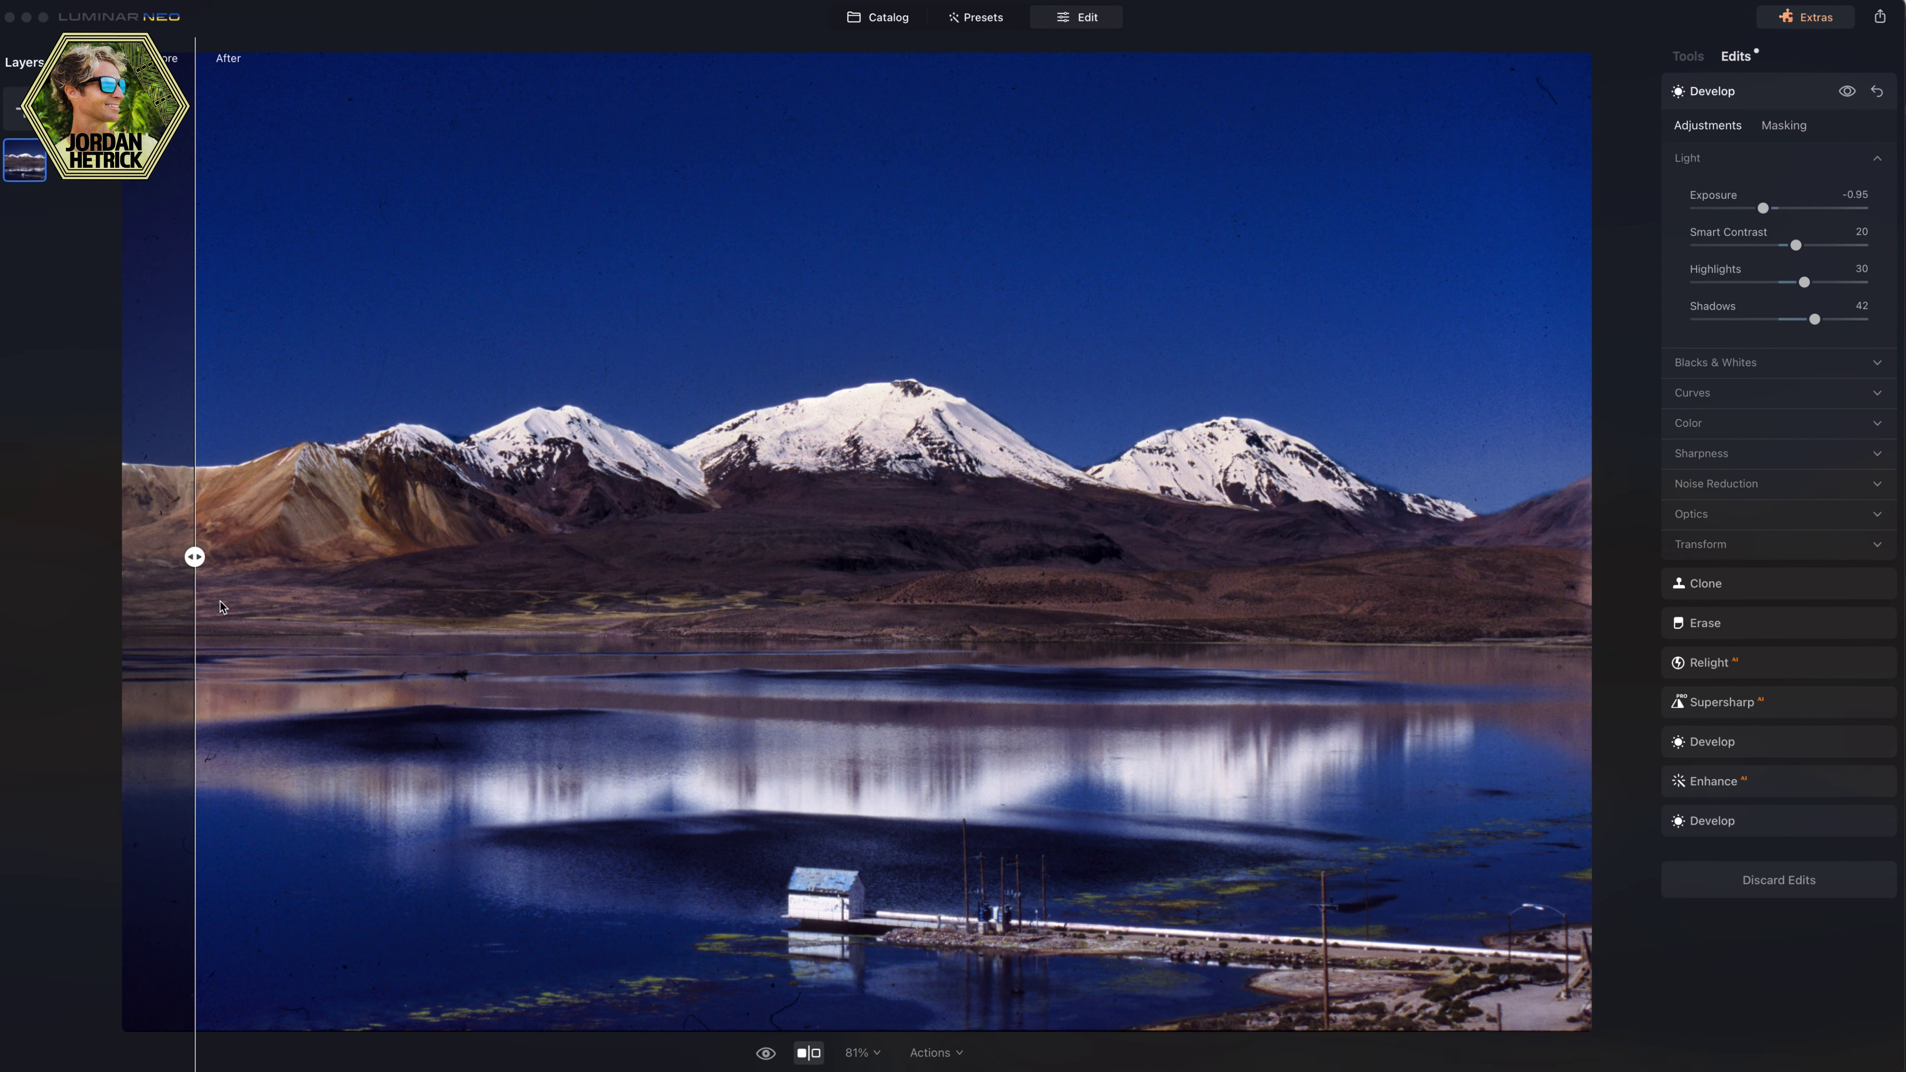
pyautogui.moveTo(194, 555); pyautogui.dragTo(1597, 667)
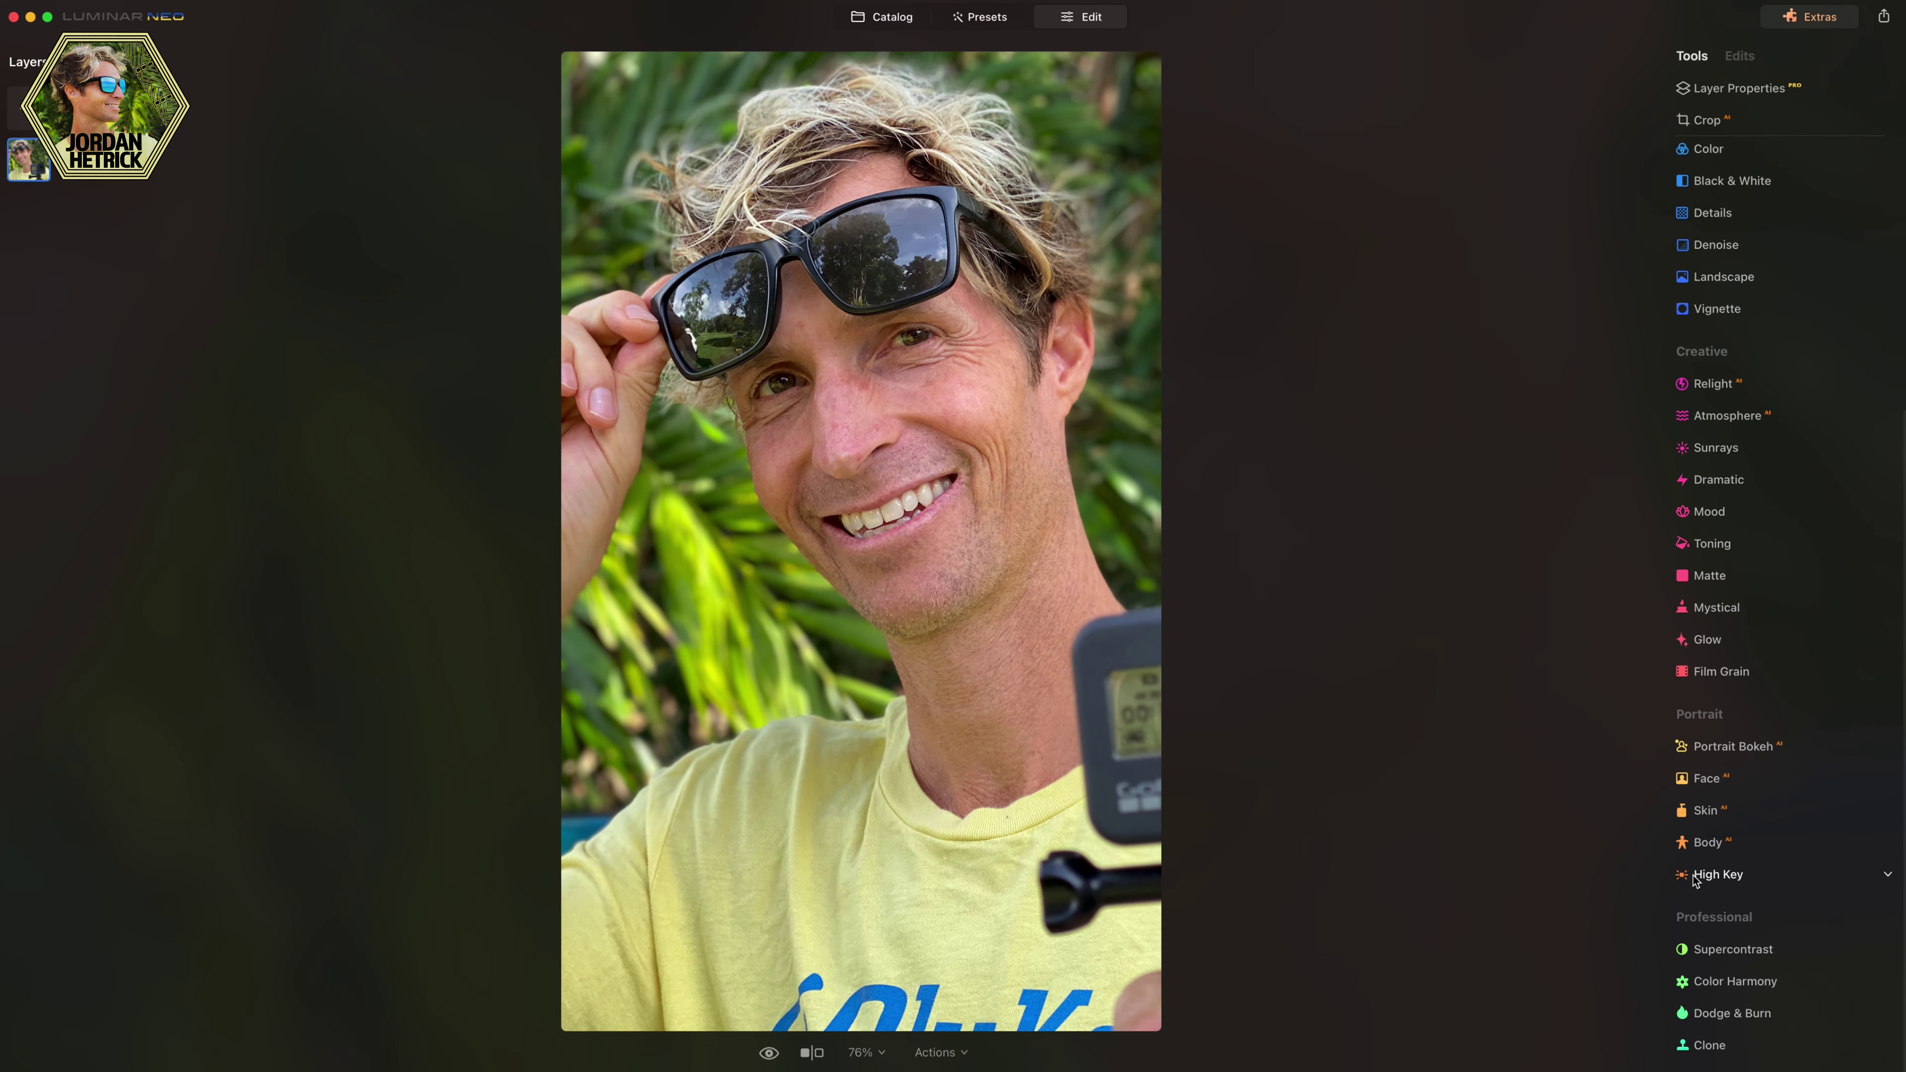
# Retouch the man's portrait with the Face tool: Face Light 63, Iris Brown, Eye Whitening 44 and Teeth Whitening 51
pyautogui.click(1706, 783)
pyautogui.scroll(-3, 1838, 751)
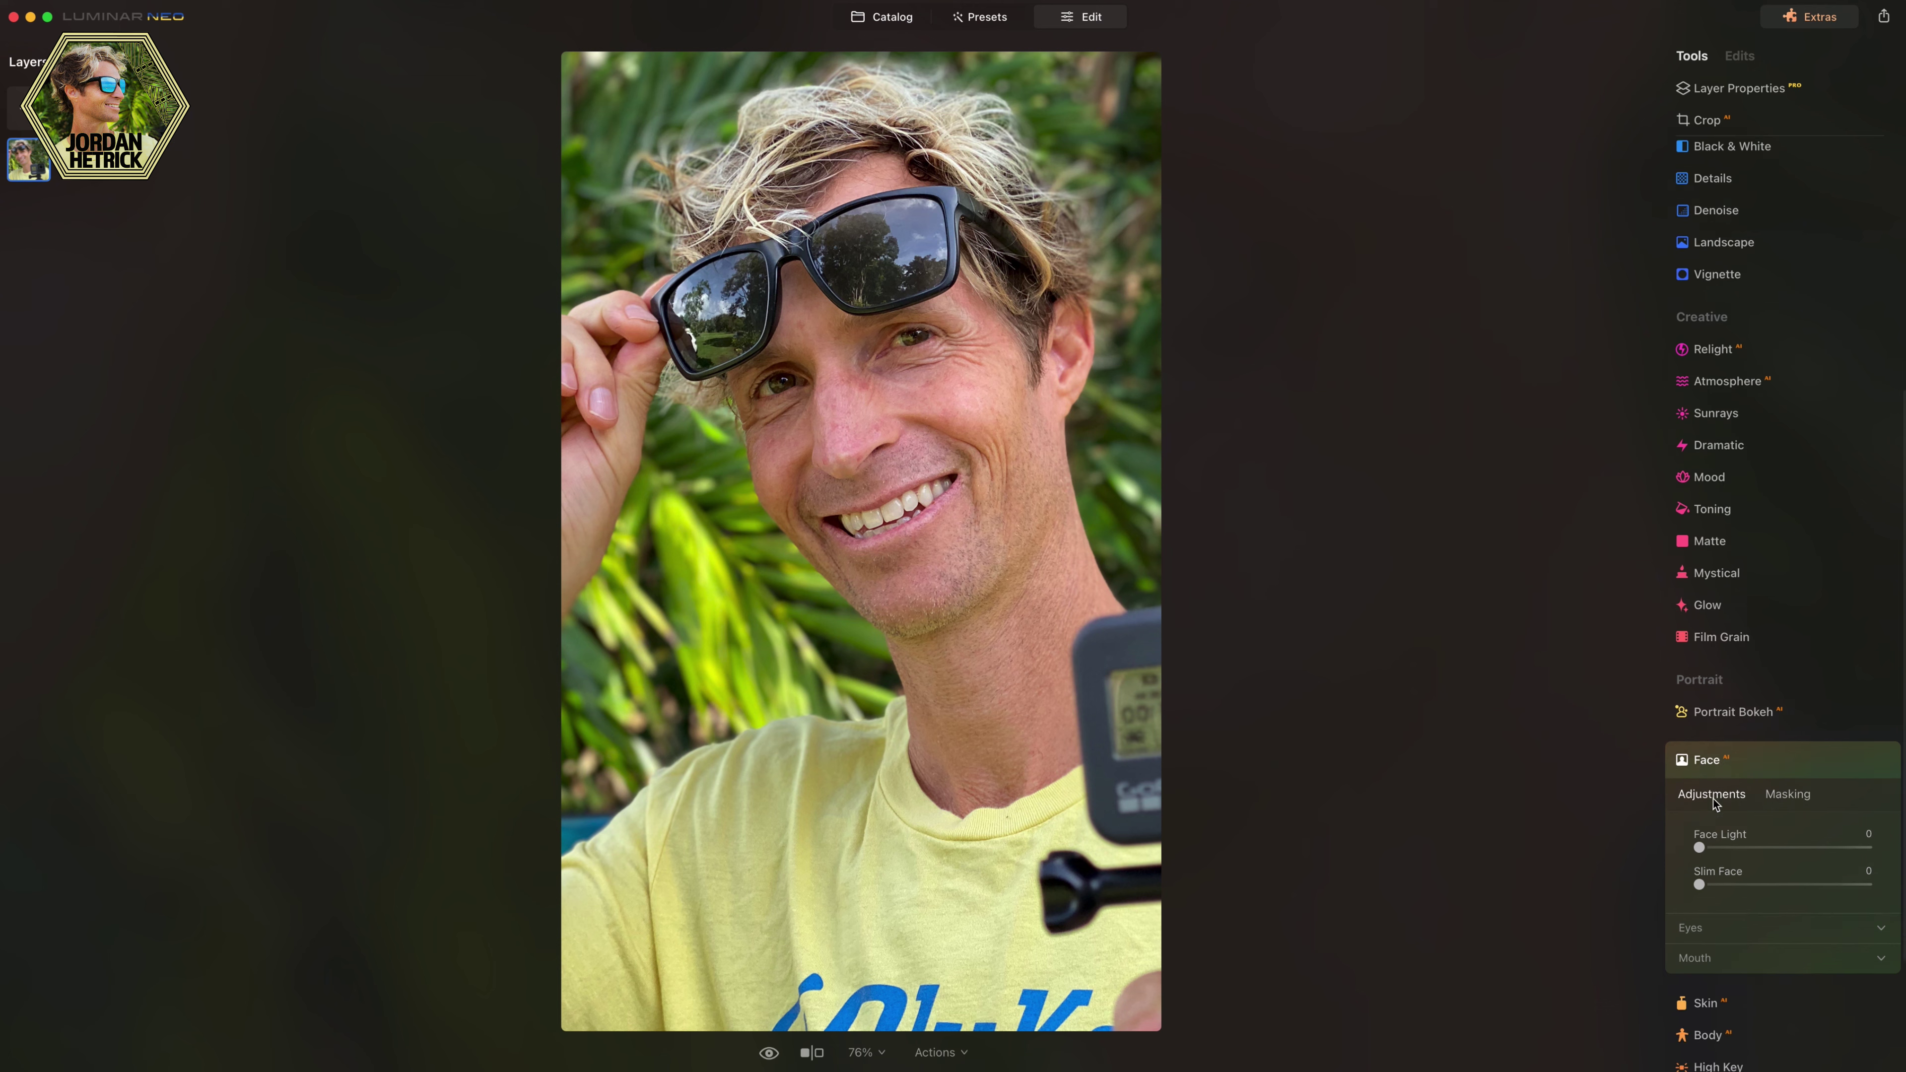
pyautogui.click(1881, 740)
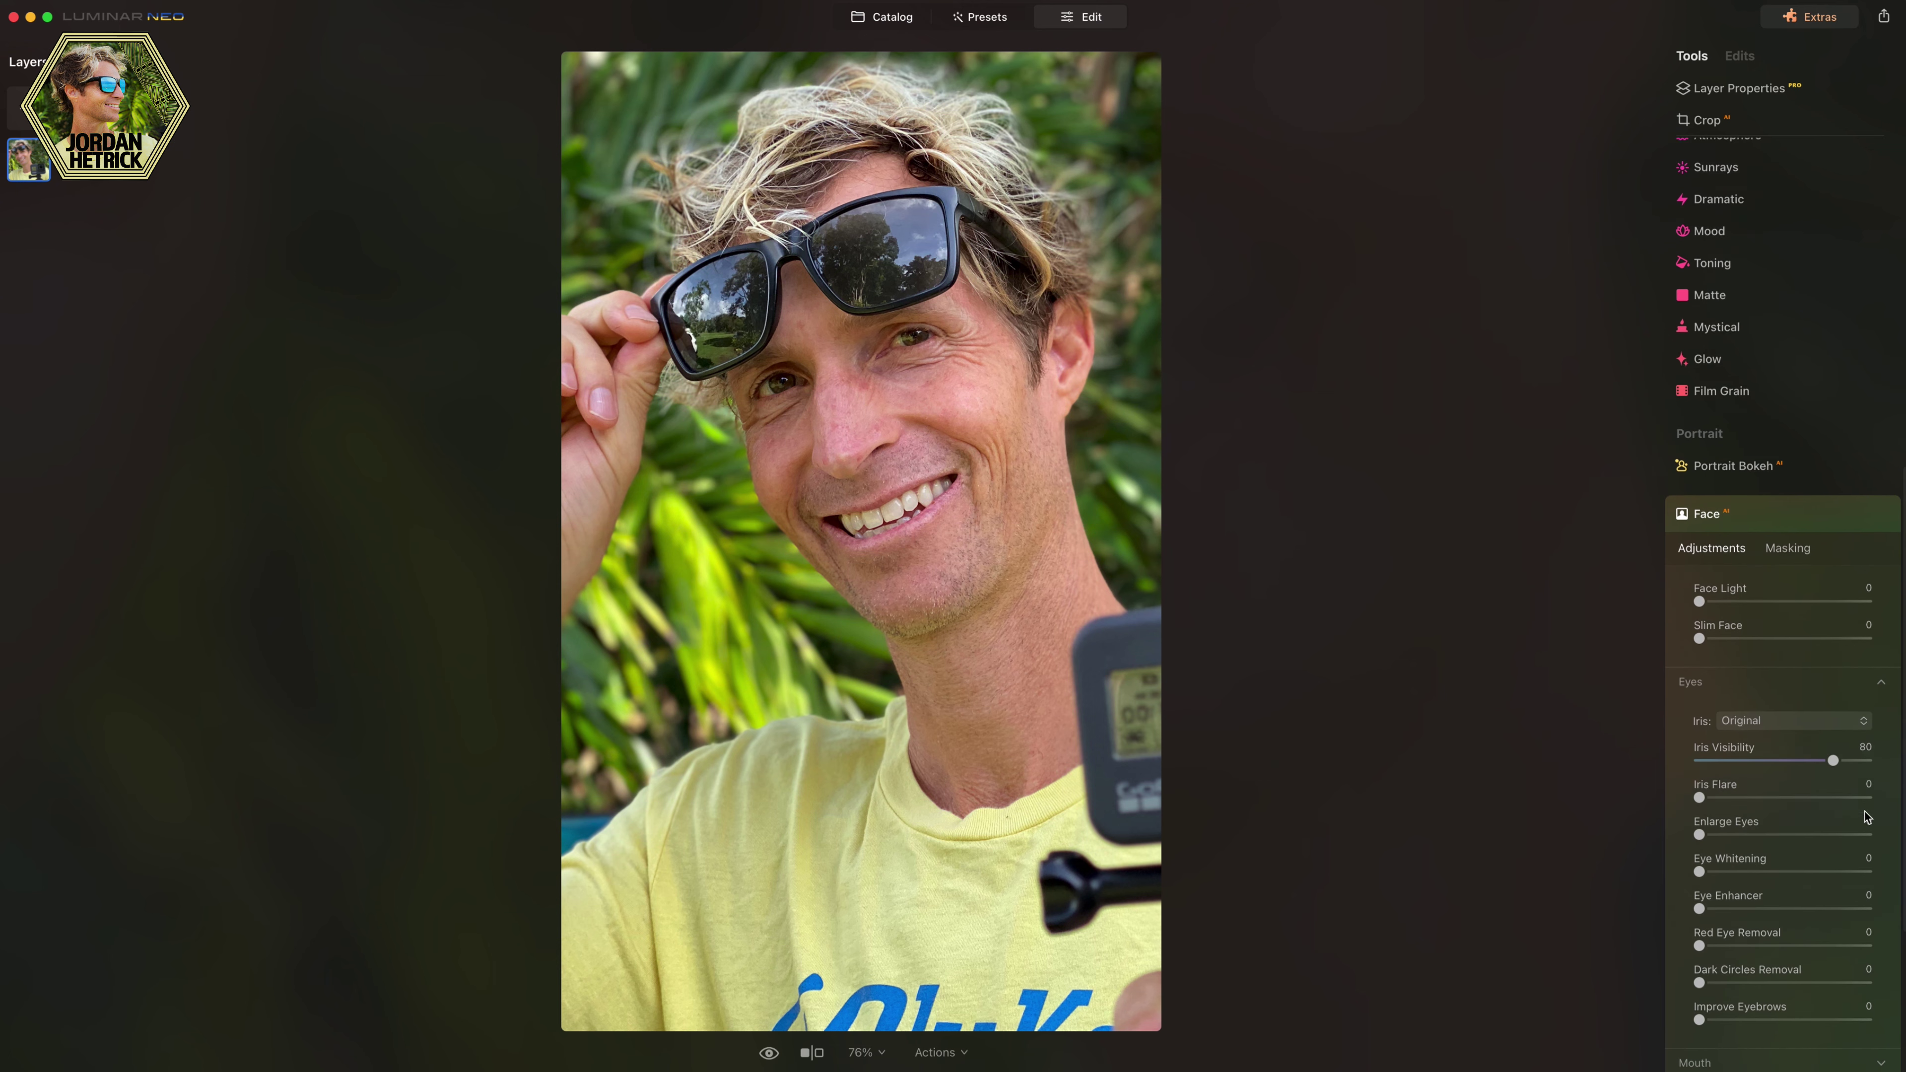
pyautogui.scroll(-5, 1800, 751)
pyautogui.moveTo(1699, 903); pyautogui.dragTo(1858, 909)
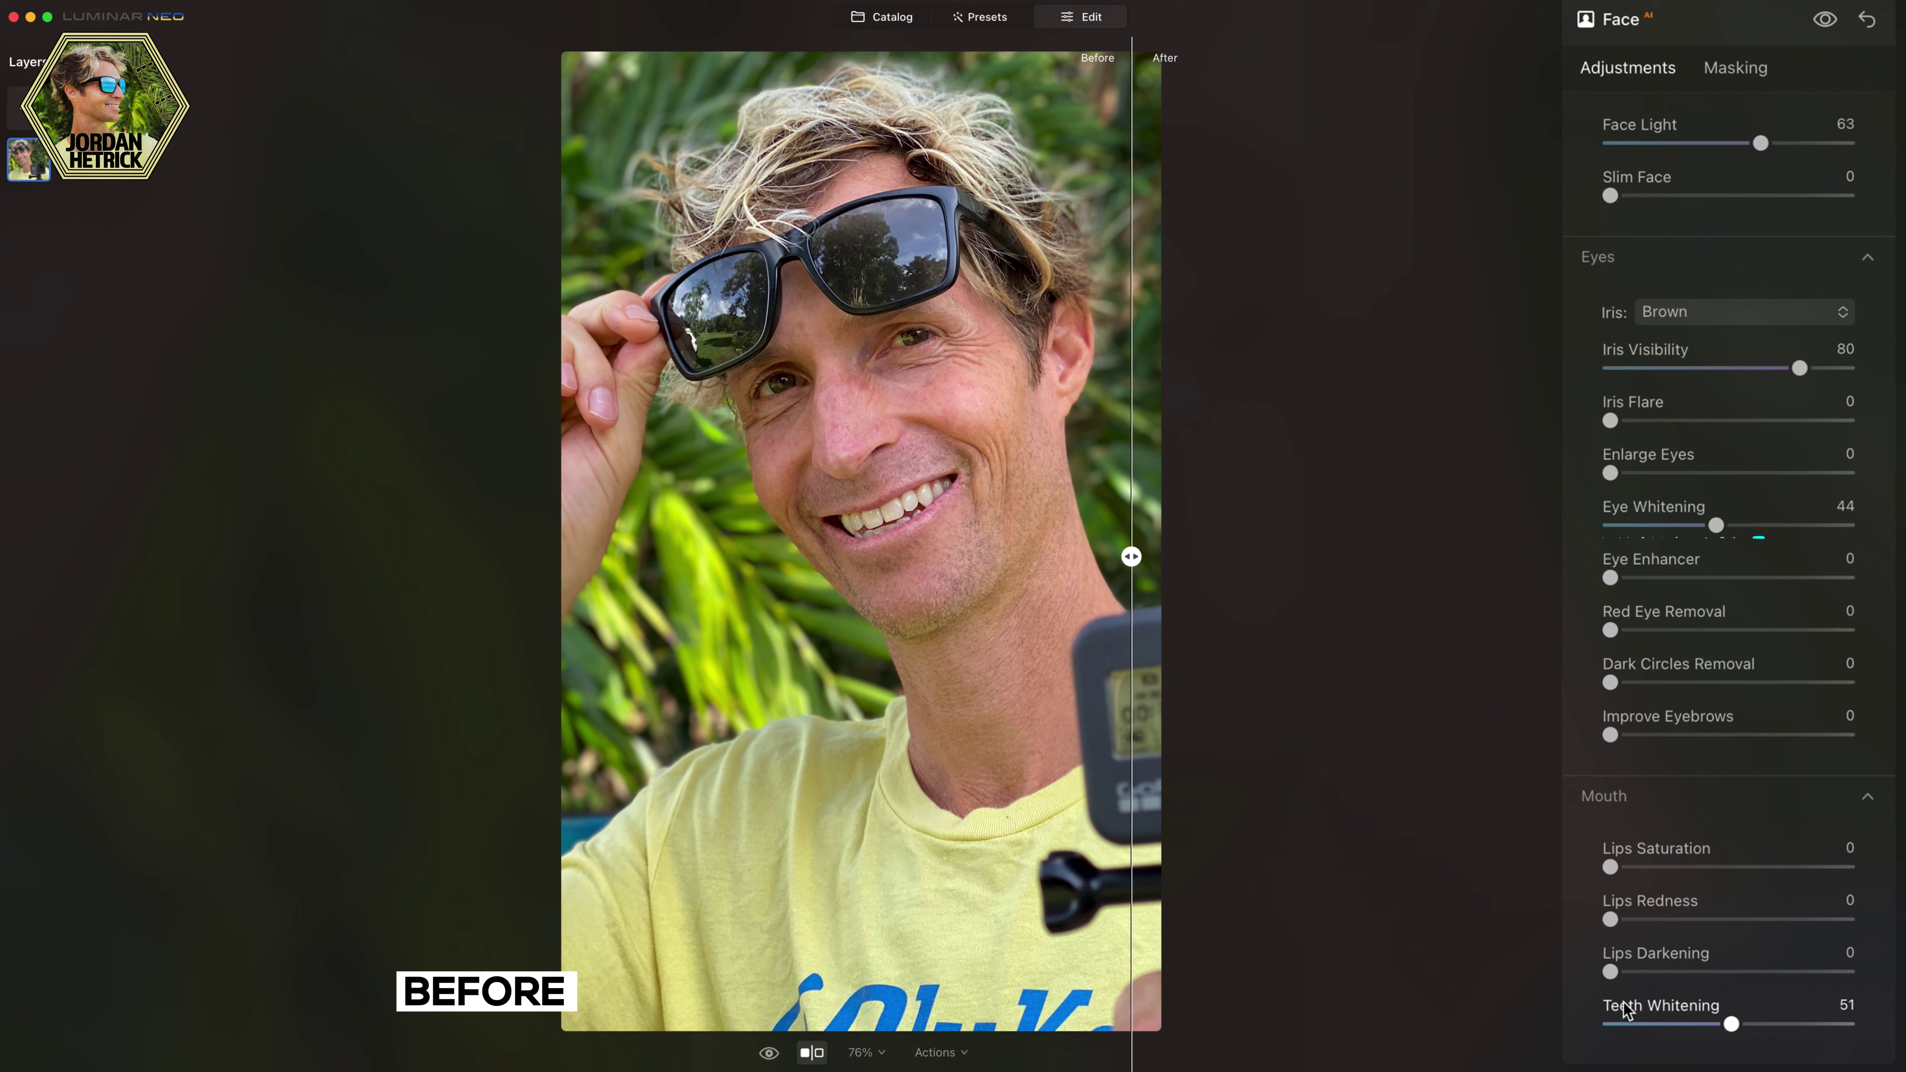
# Compare the retouched portrait with the original using the before/after split and the full preview
pyautogui.moveTo(1131, 555); pyautogui.dragTo(579, 558)
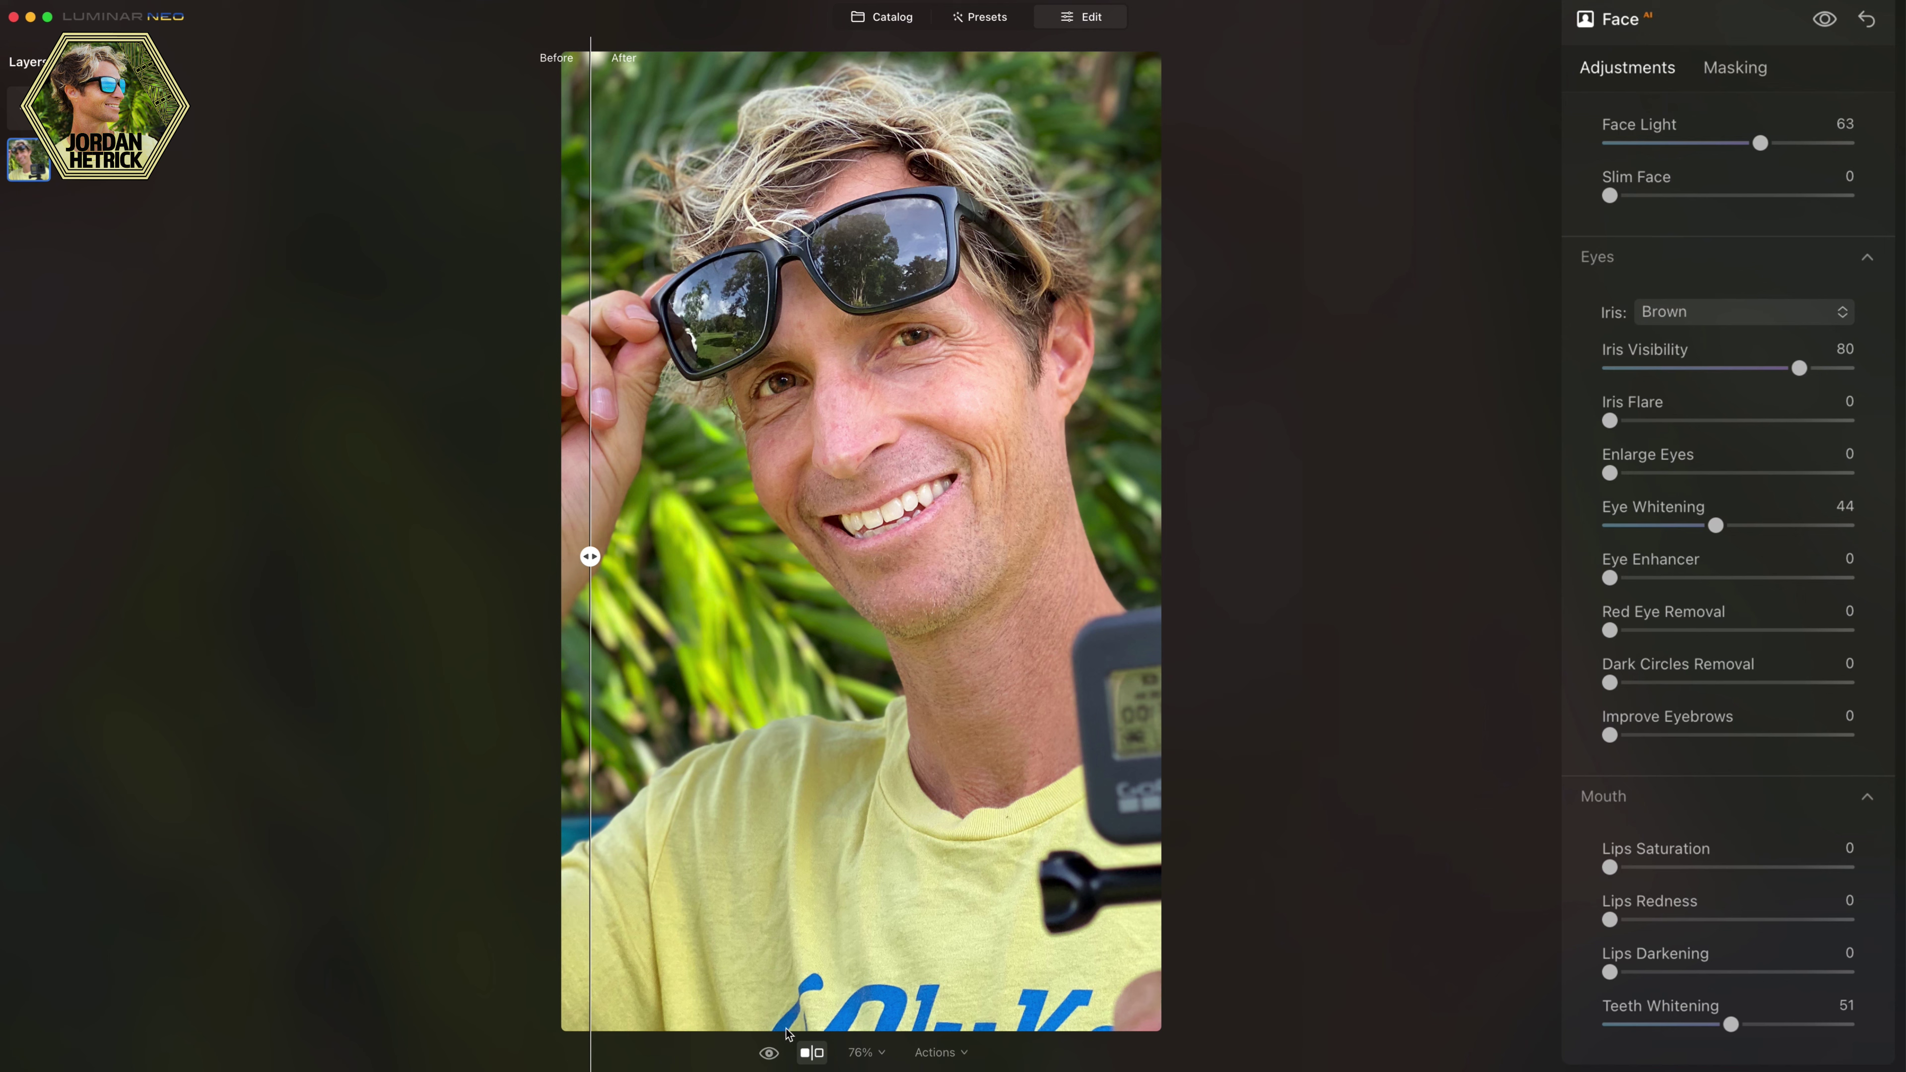
pyautogui.click(770, 1053)
pyautogui.click(770, 1053)
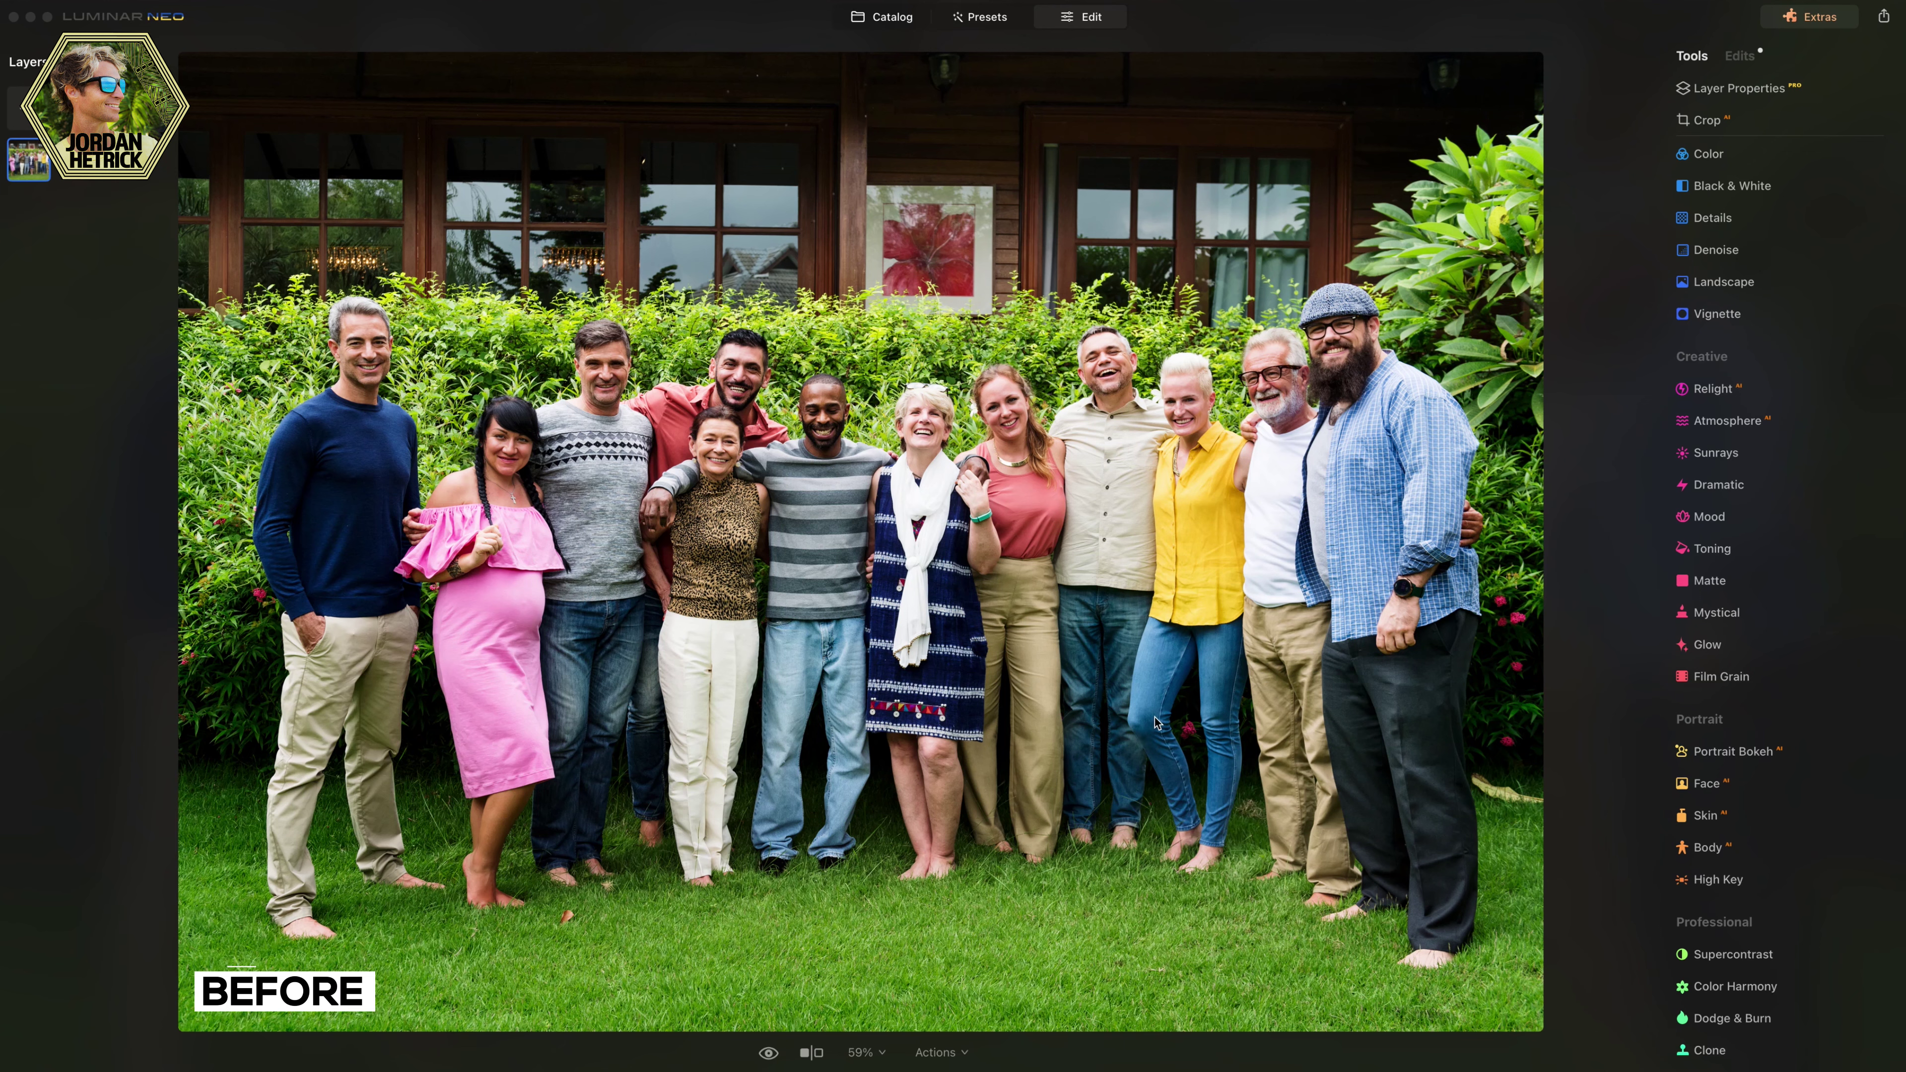
# Blur the background of the group photo with Portrait Bokeh and compare before and after
pyautogui.click(1733, 753)
pyautogui.moveTo(1700, 822); pyautogui.dragTo(1802, 820)
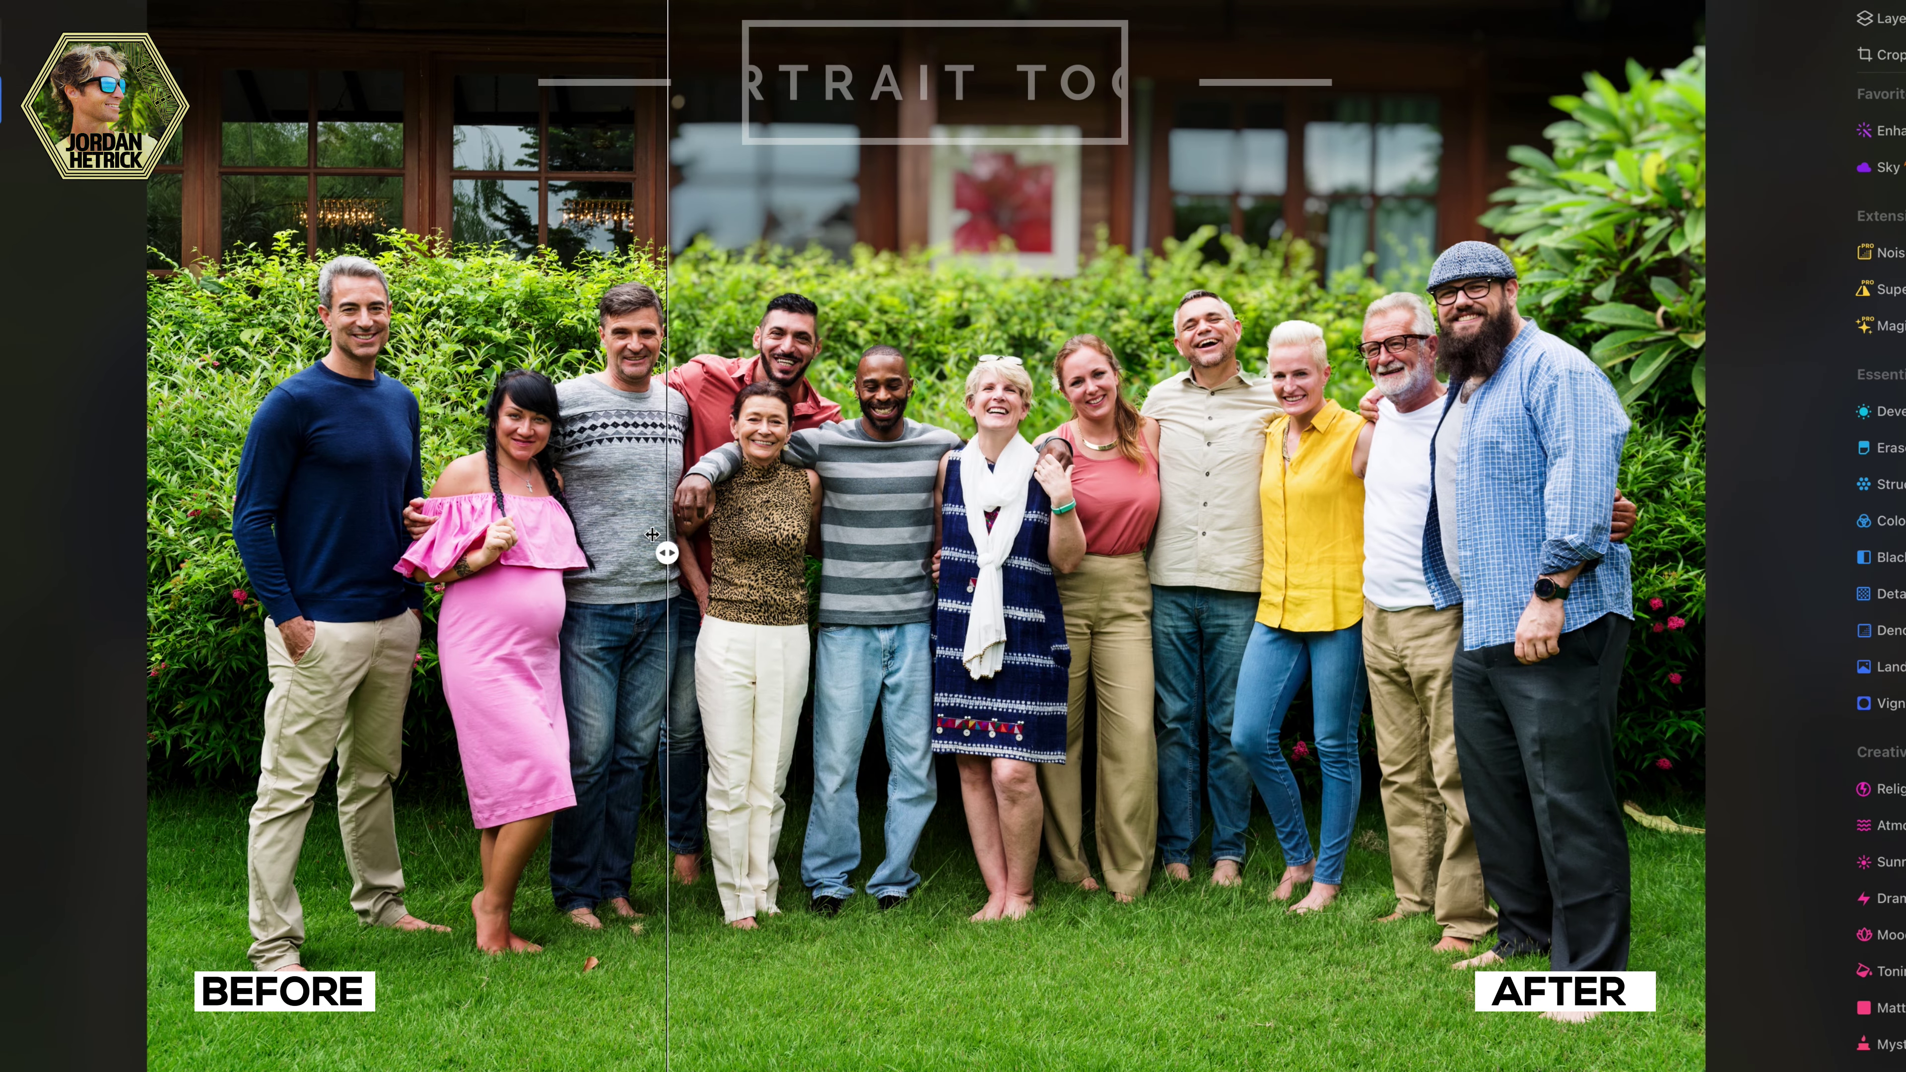
pyautogui.moveTo(651, 535); pyautogui.dragTo(184, 504)
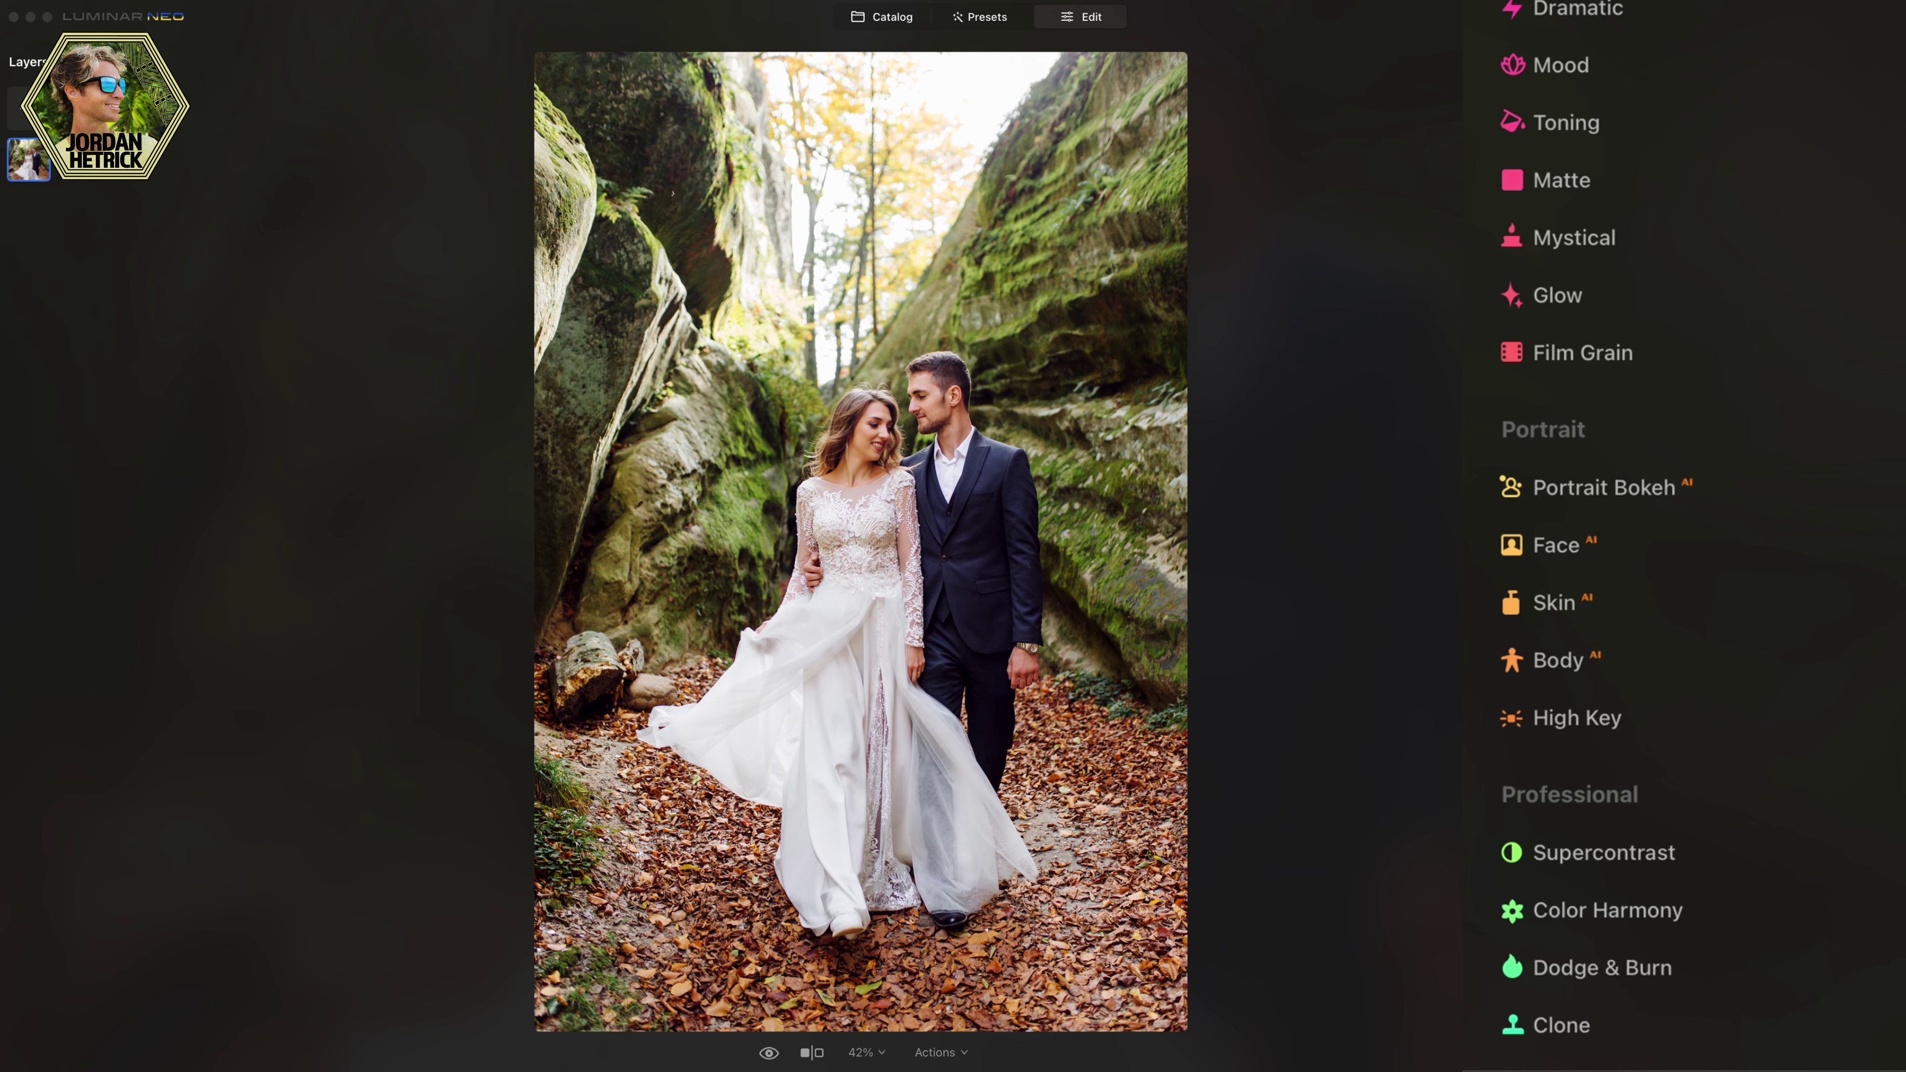
# Set the Portrait Bokeh amount to 69 on the wedding photo and compare it with the effect hidden
pyautogui.click(1561, 486)
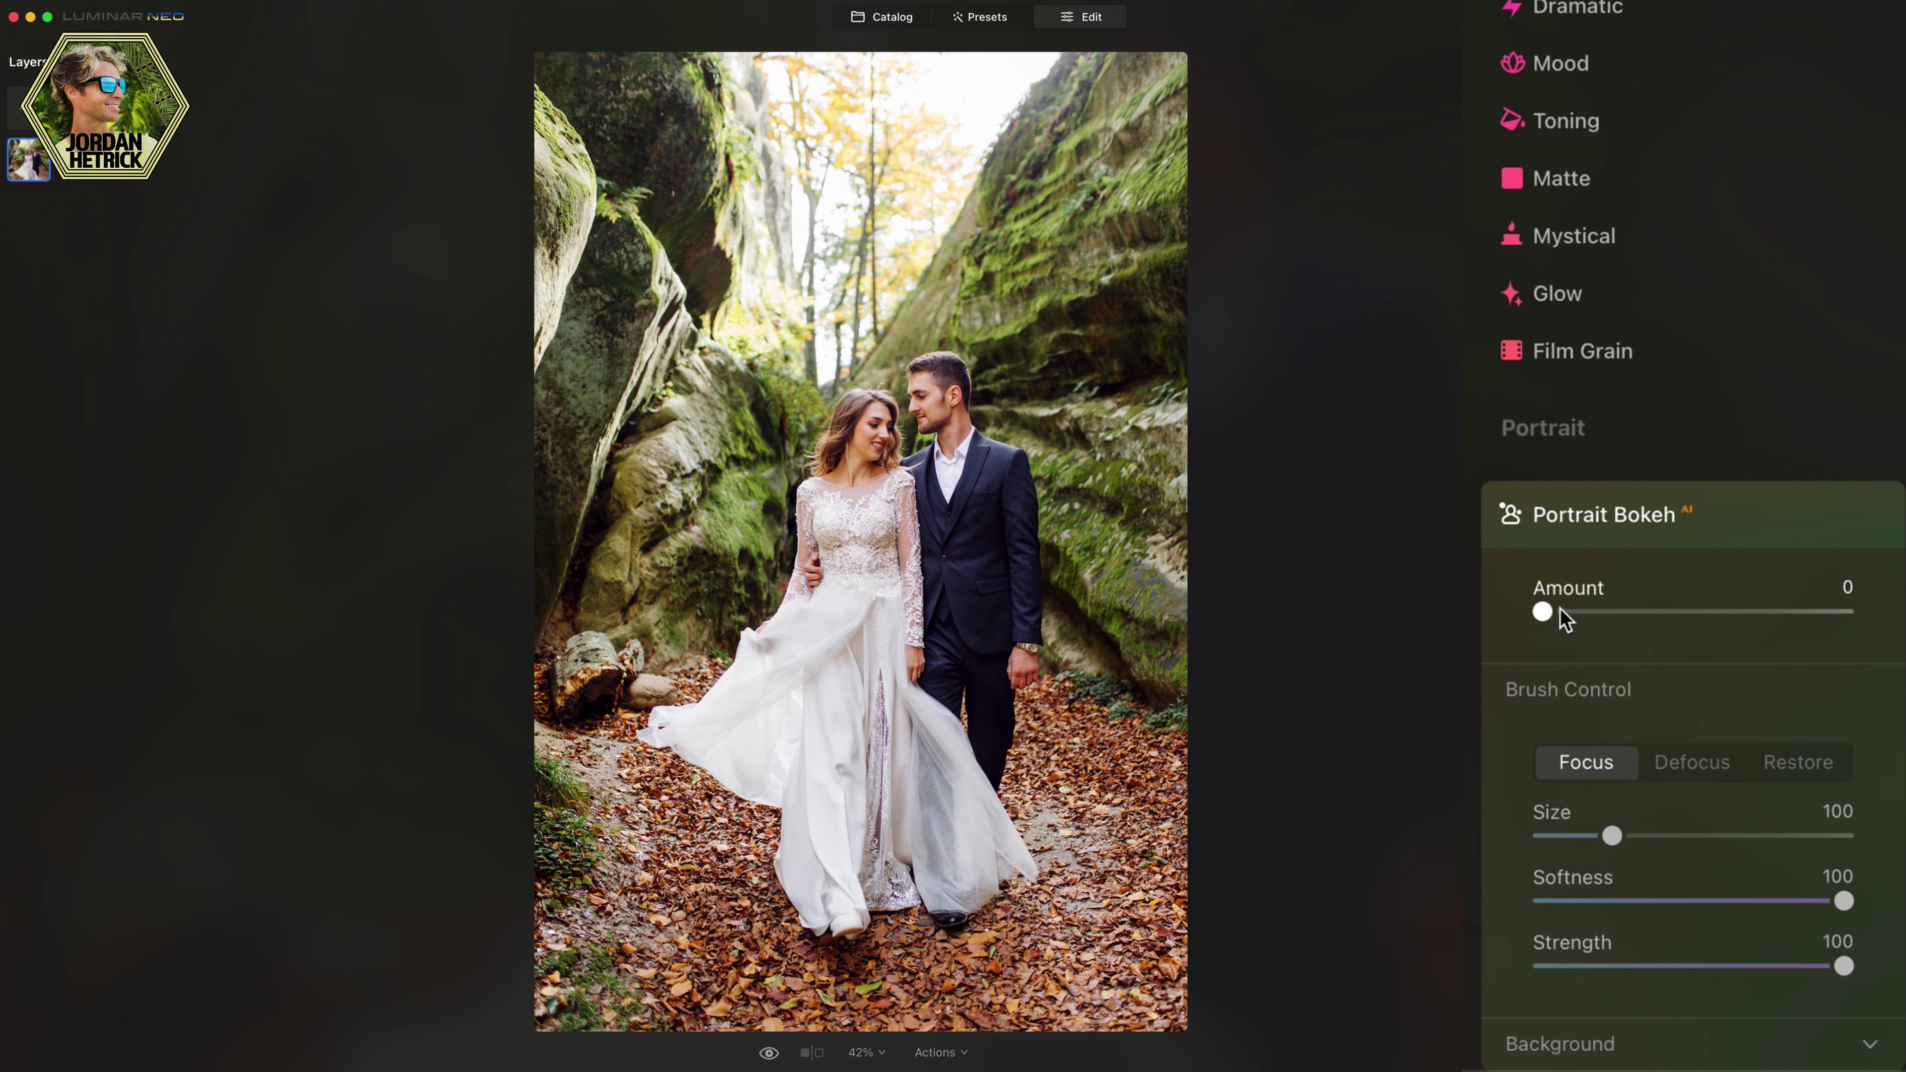
pyautogui.moveTo(1547, 612); pyautogui.dragTo(1751, 611)
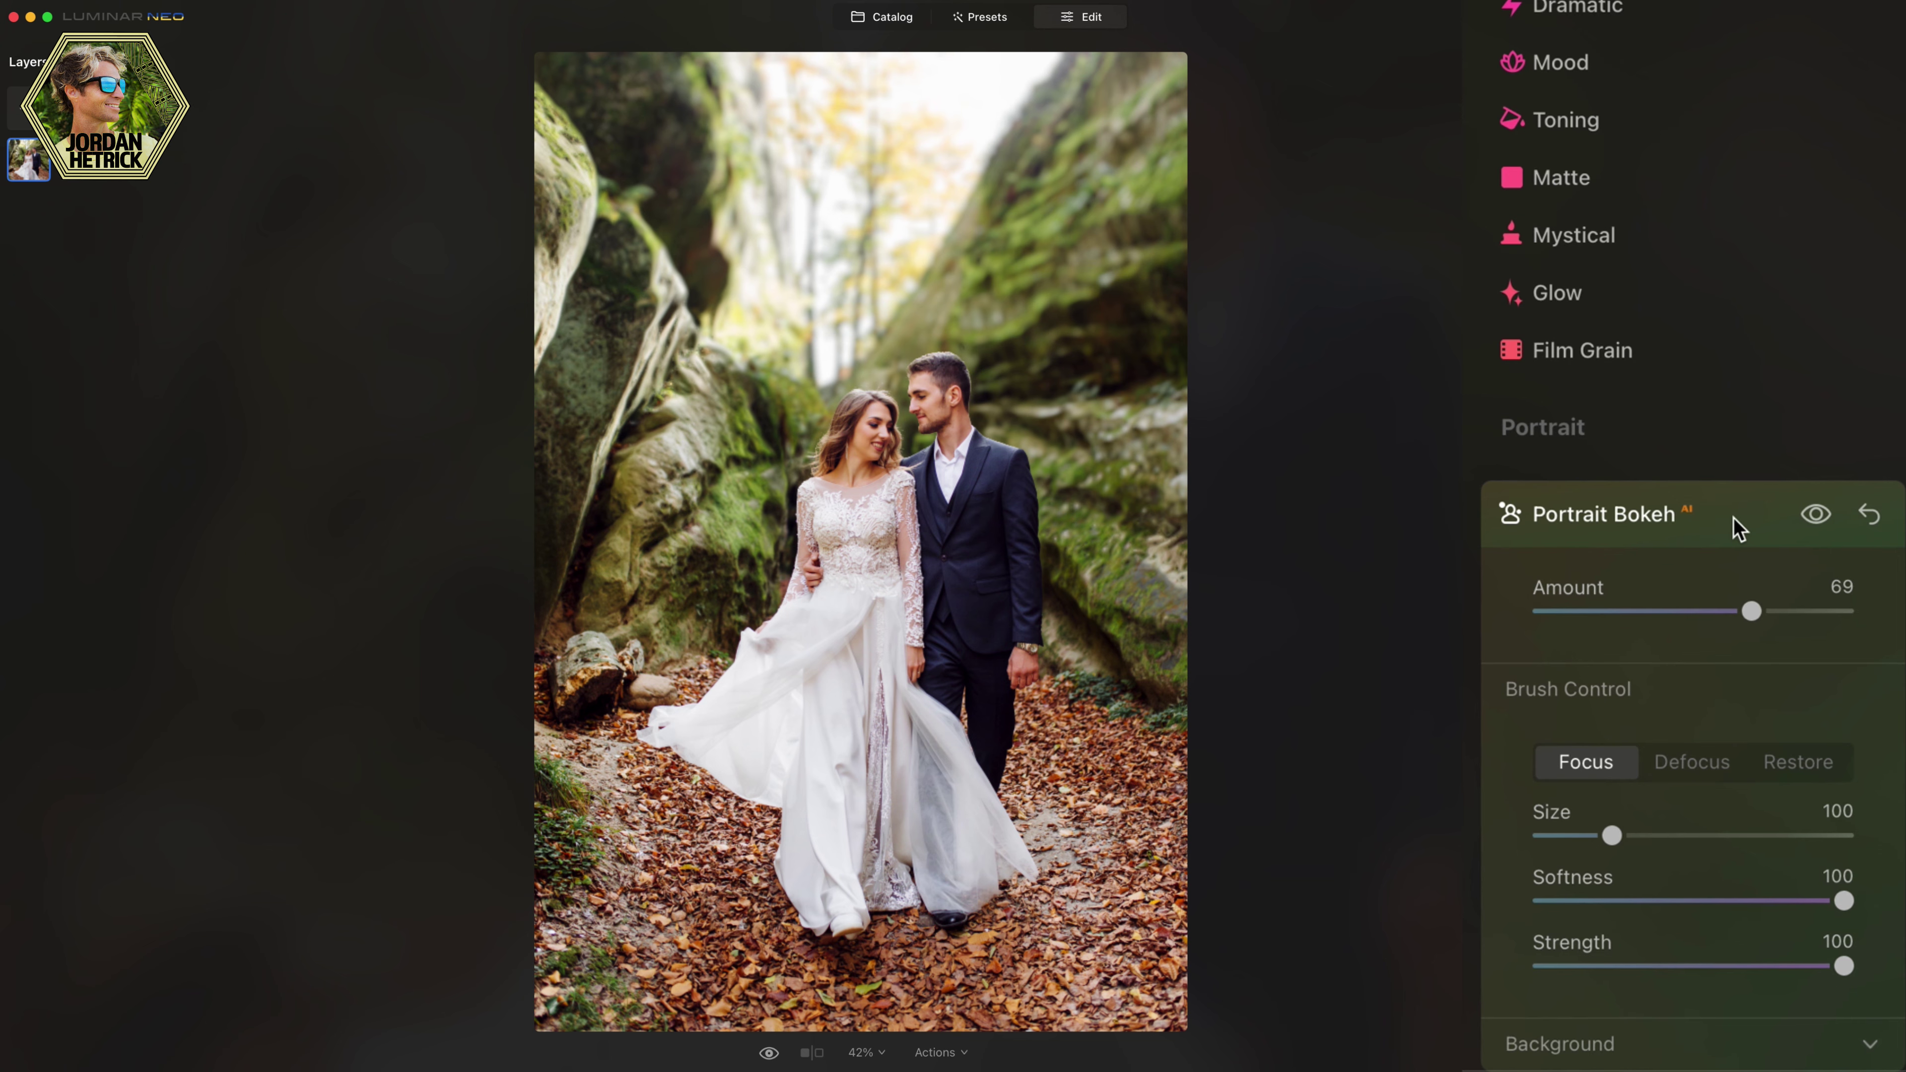
pyautogui.click(1816, 517)
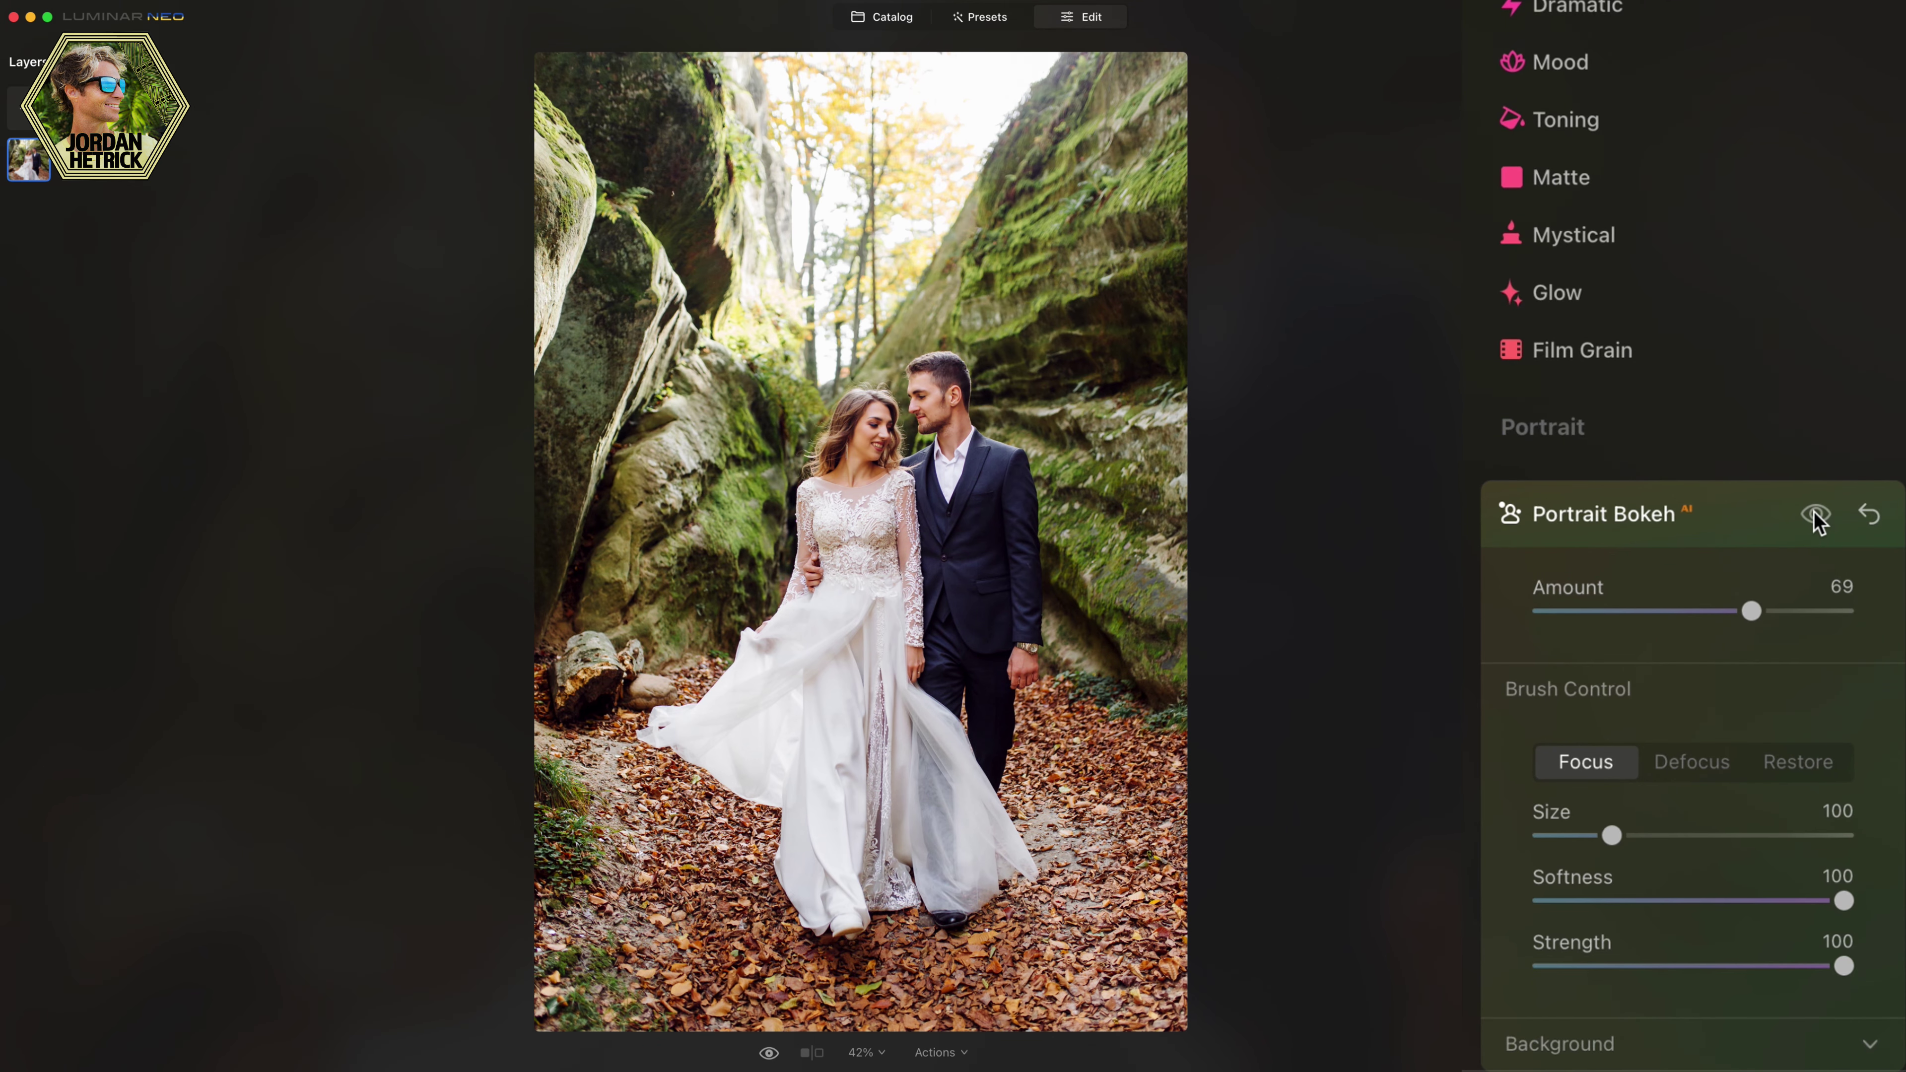
pyautogui.click(1816, 517)
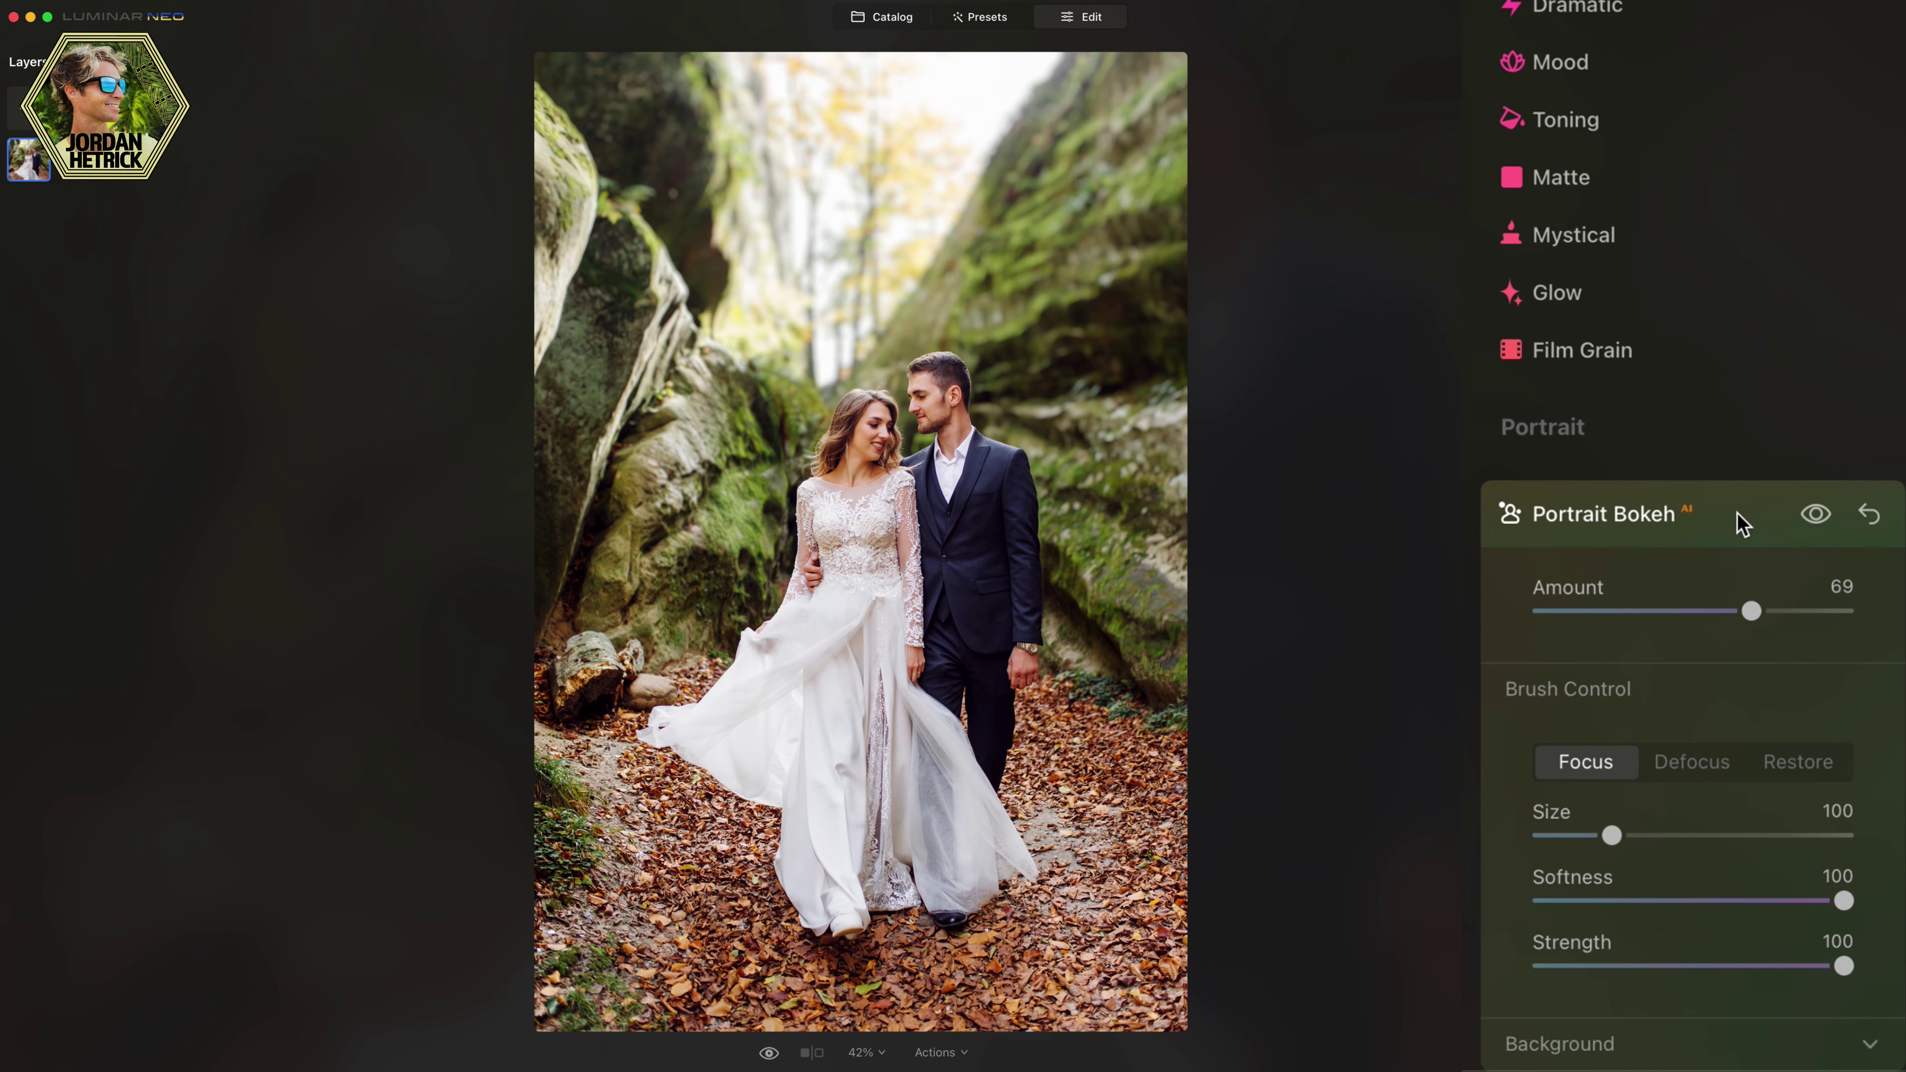
pyautogui.click(1753, 523)
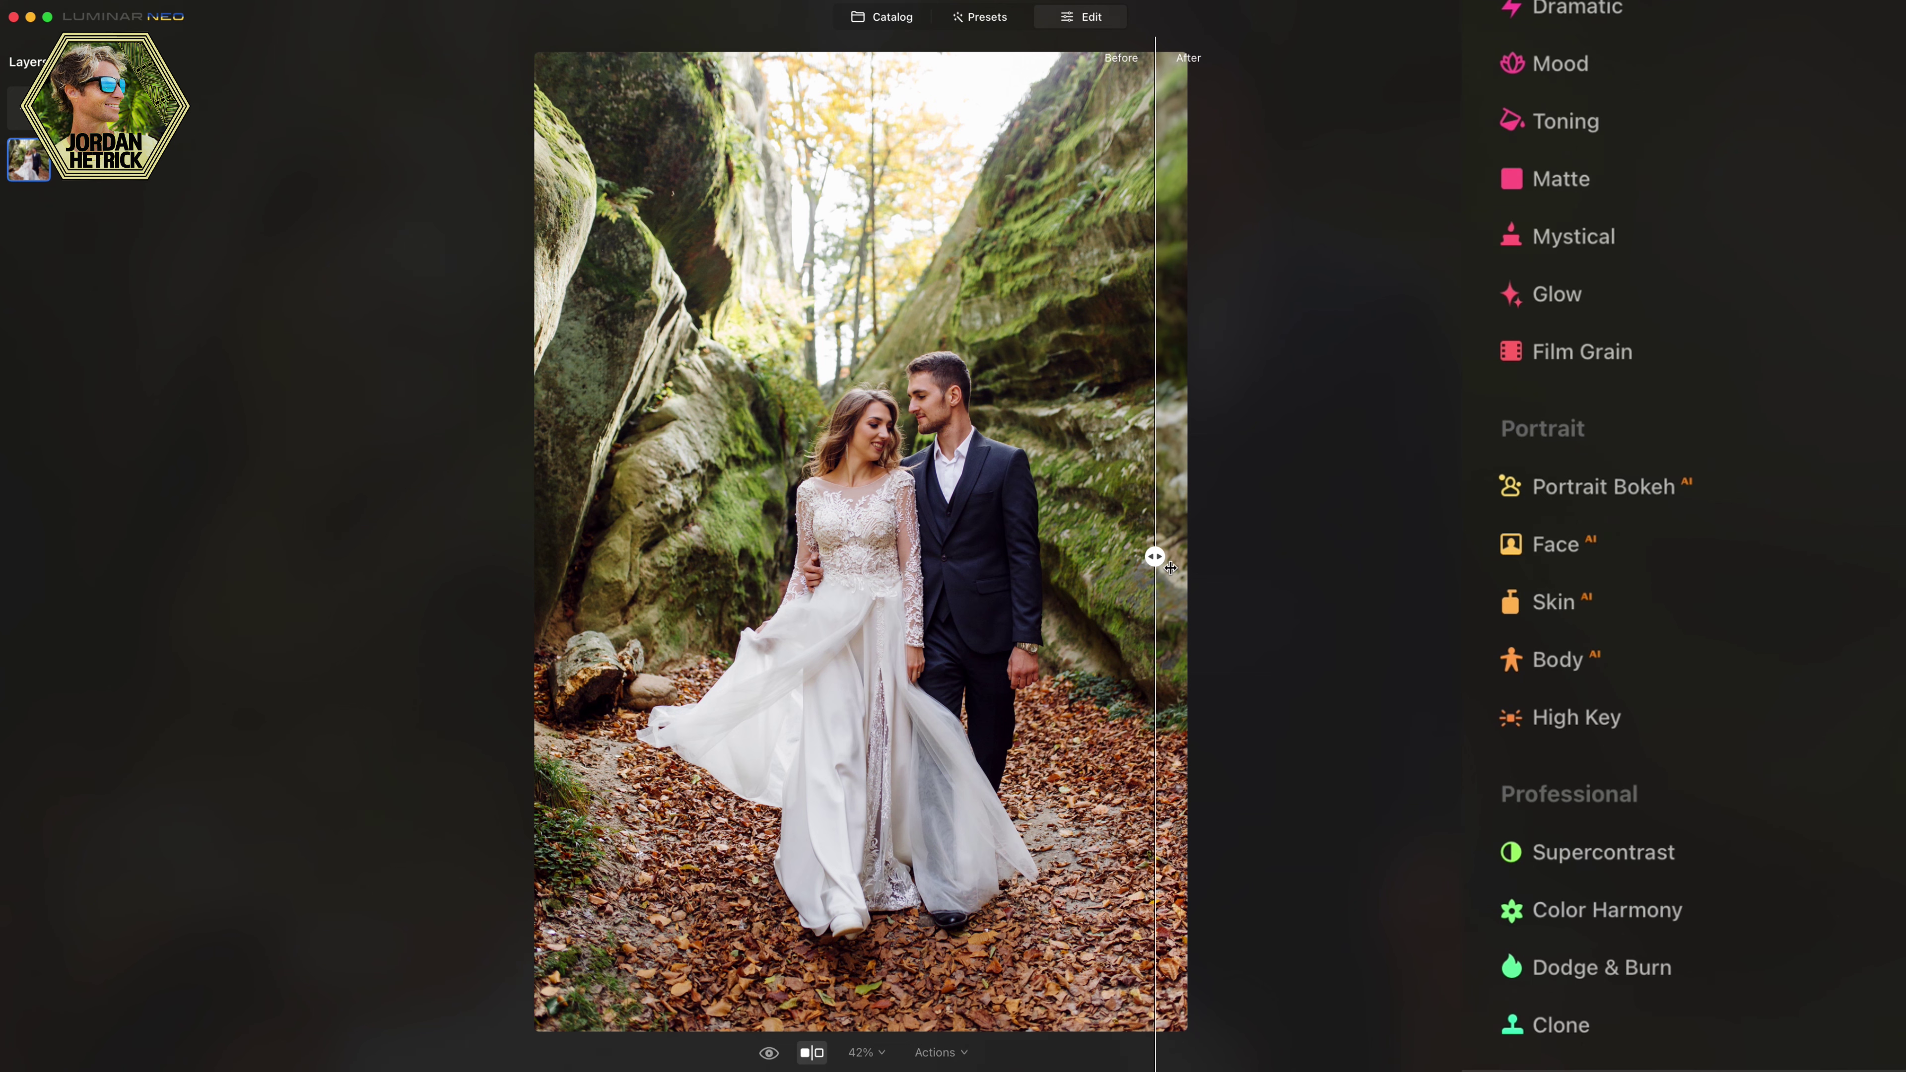
# Sweep the before/after divider across the whole wedding photo to compare the blurred background with the original
pyautogui.moveTo(1171, 568); pyautogui.dragTo(557, 575)
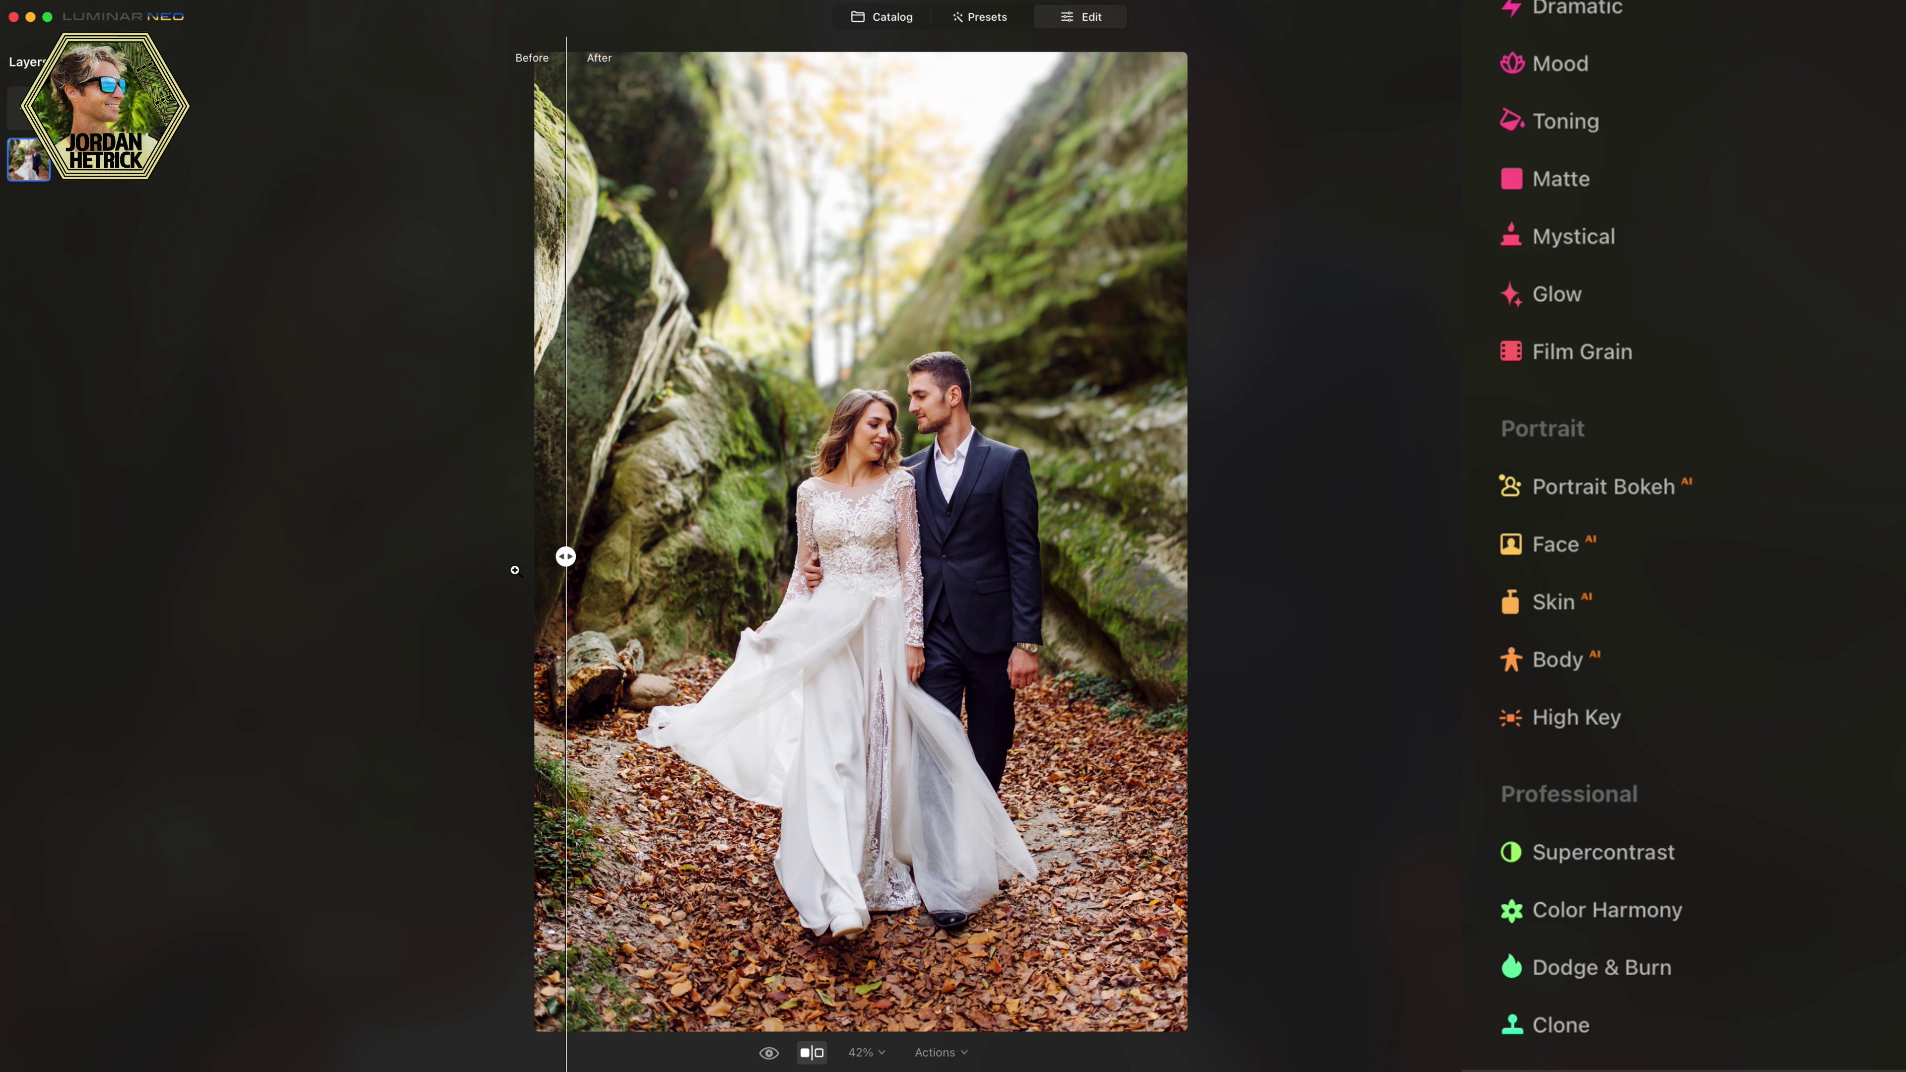
pyautogui.click(965, 1054)
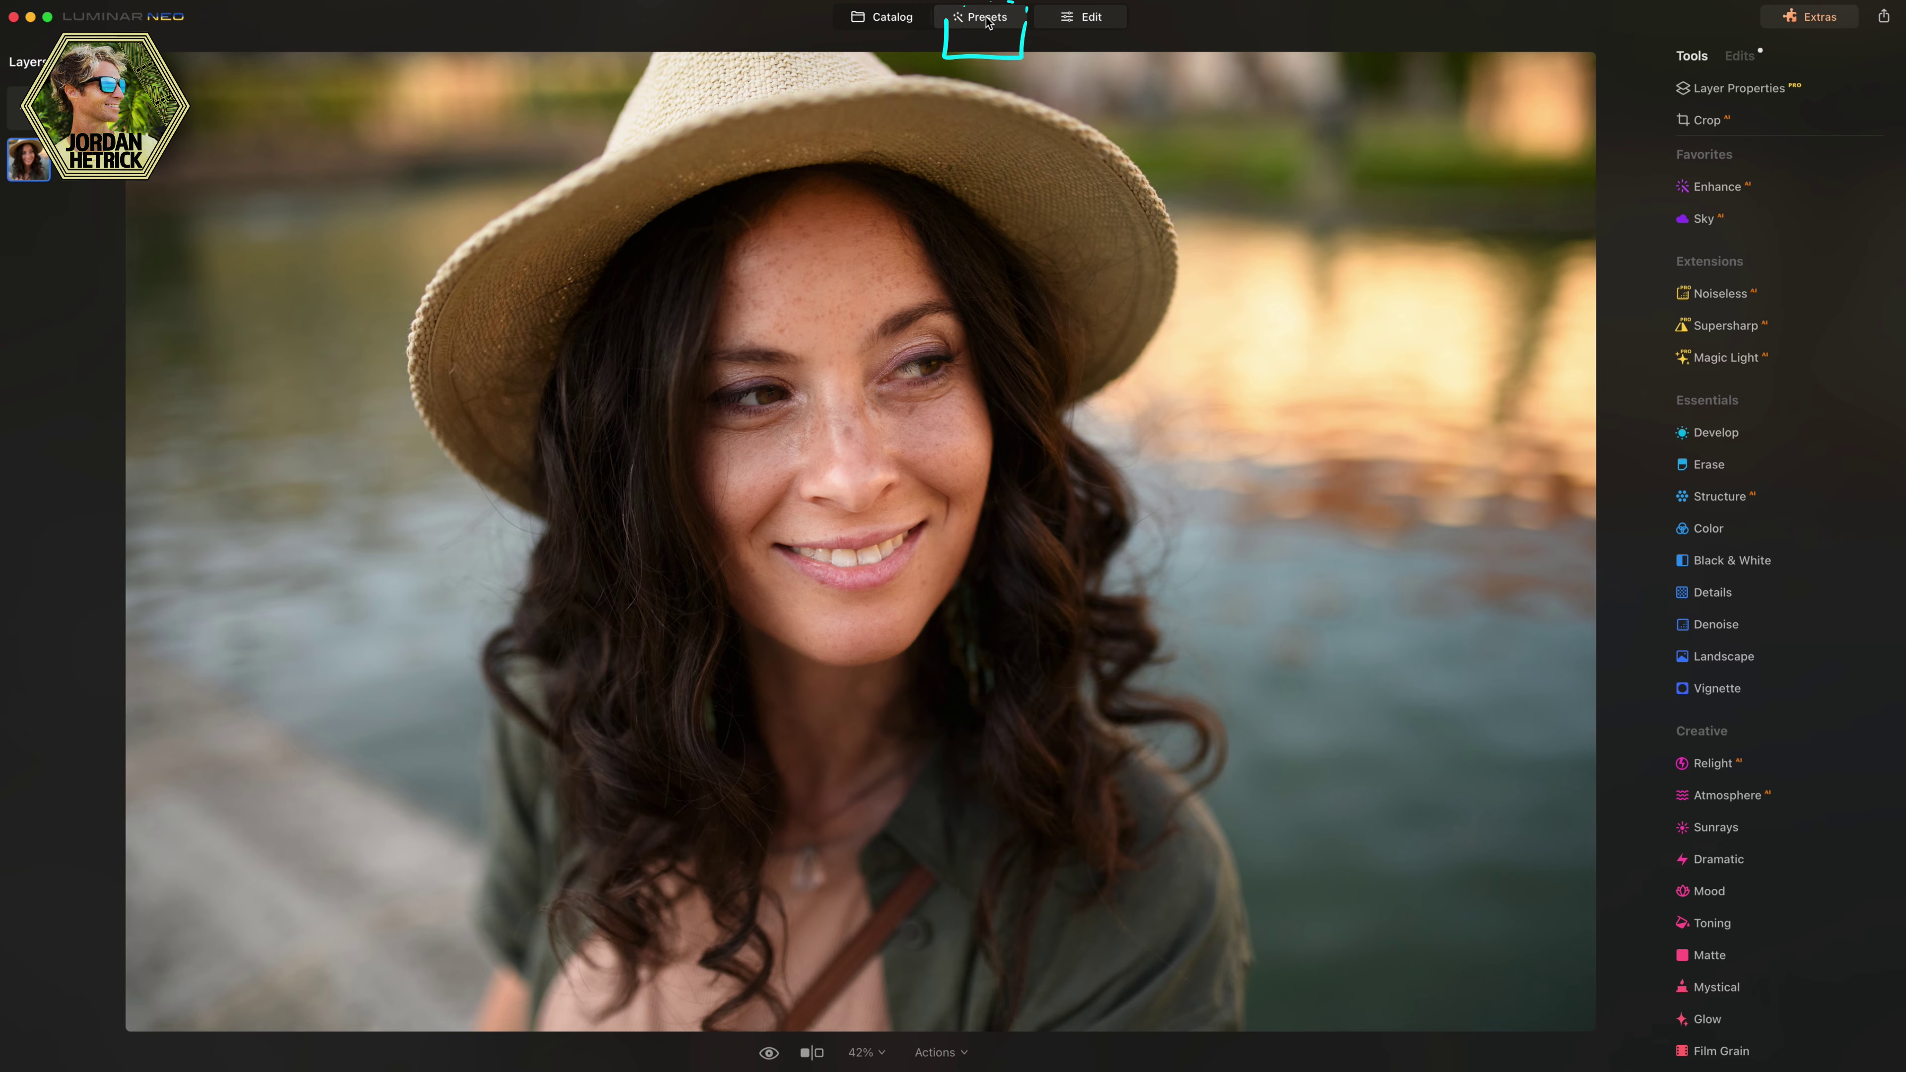
# Open the Experimental preset collection from the suggestions for the portrait of the woman in the hat
pyautogui.click(986, 17)
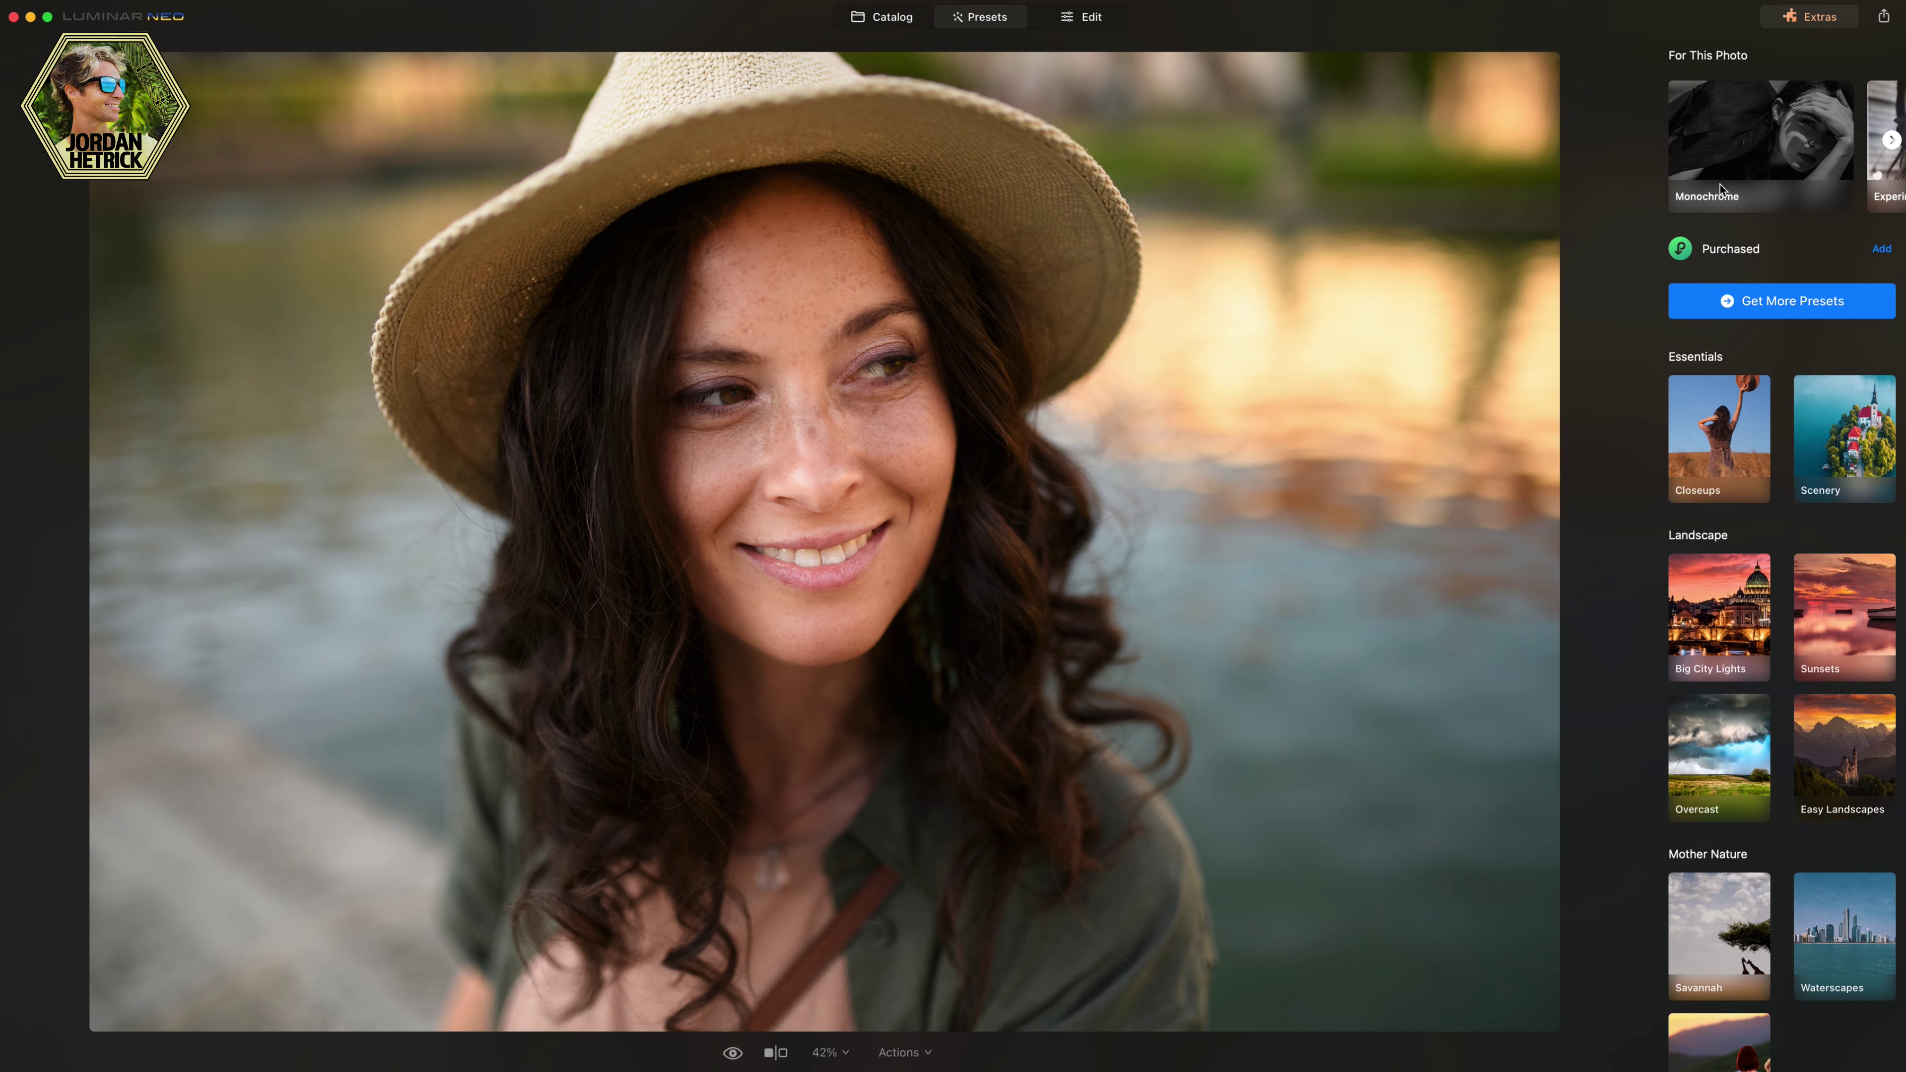
pyautogui.hscroll(4, 1793, 171)
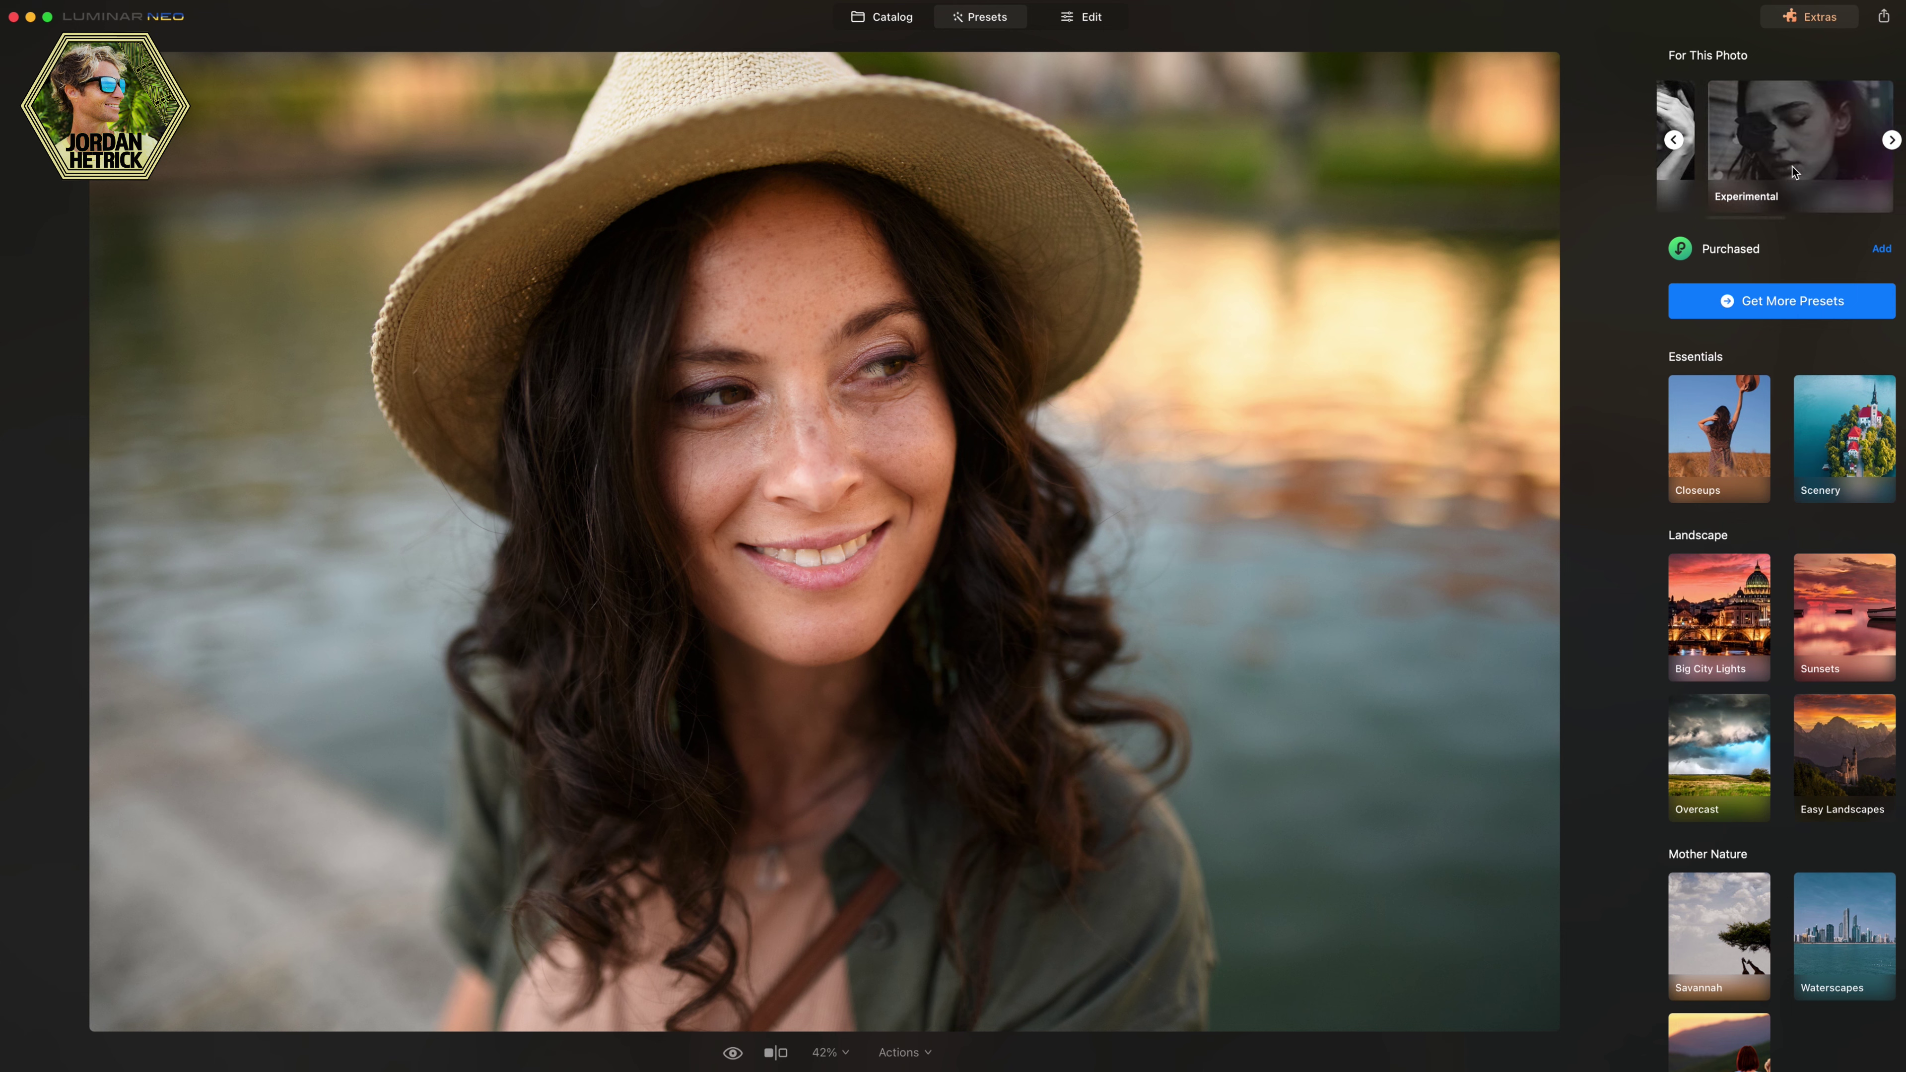
pyautogui.hscroll(4, 1795, 171)
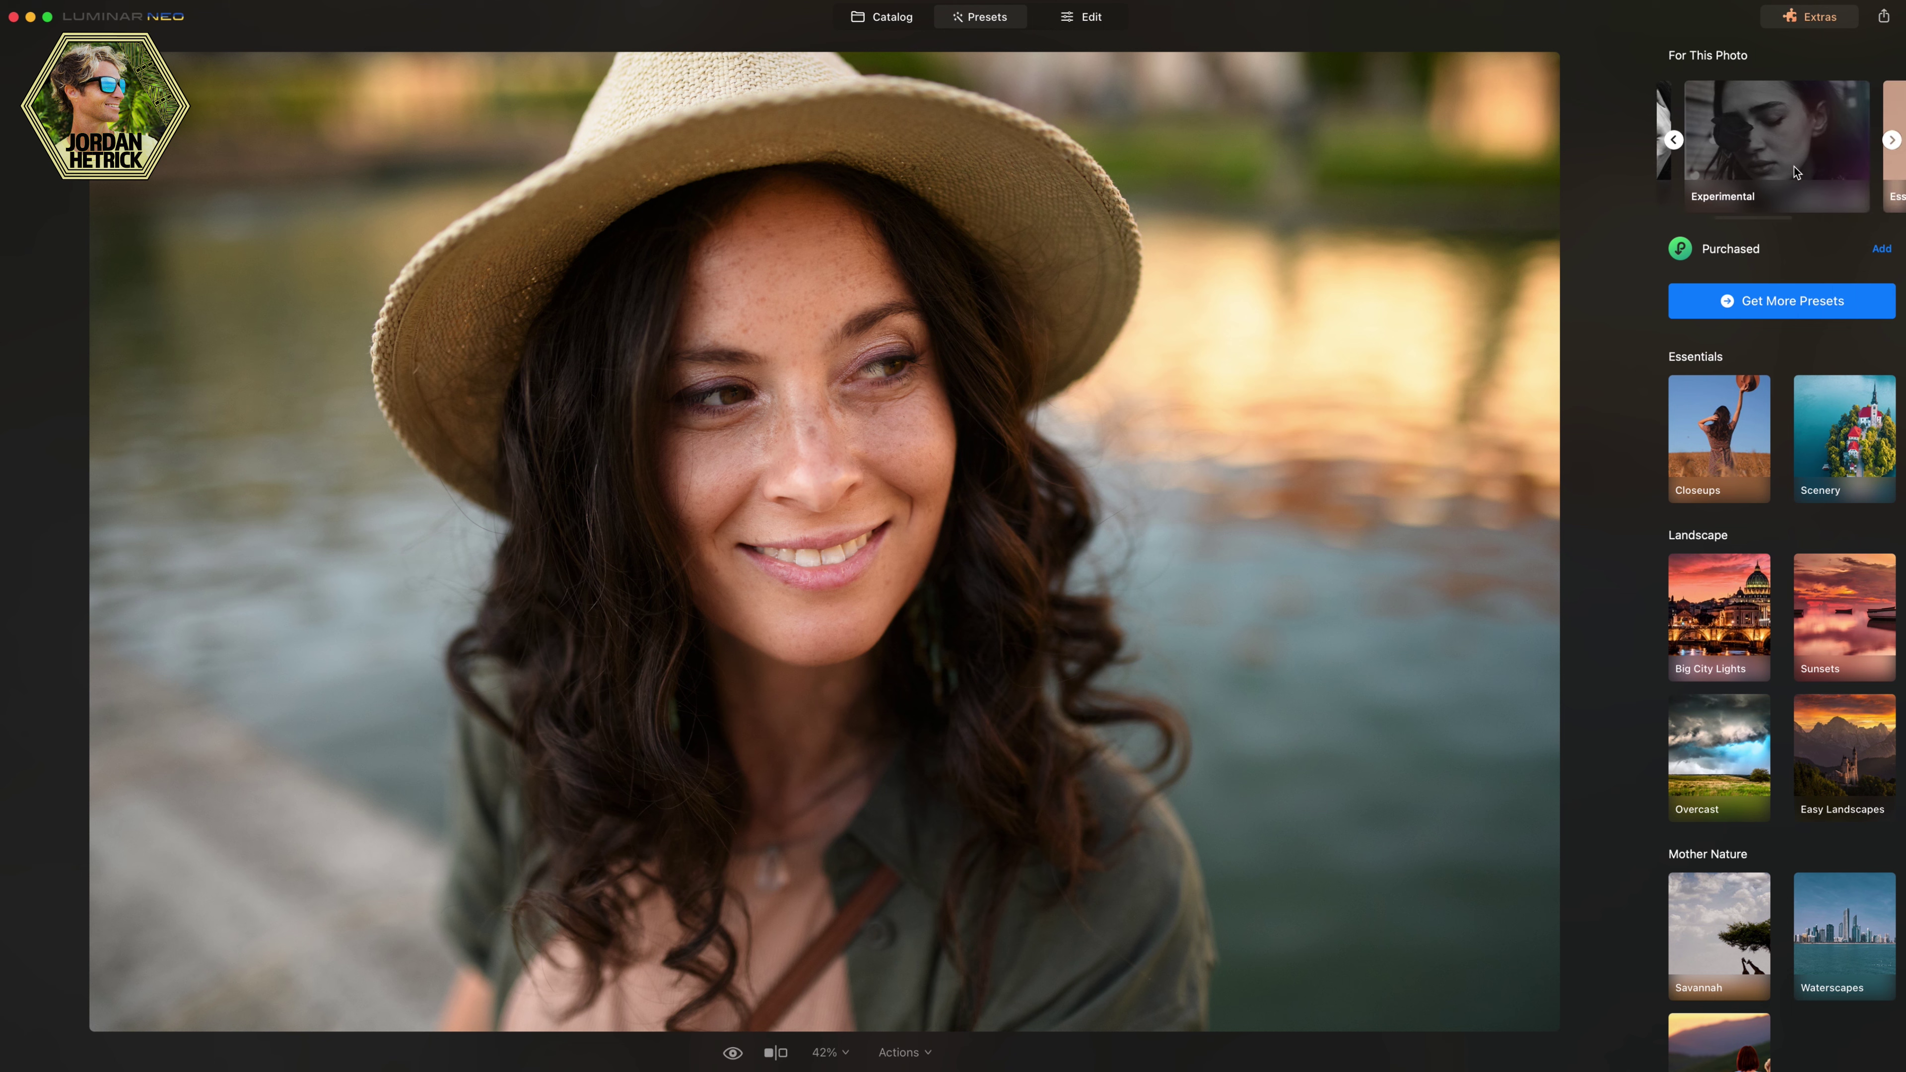
pyautogui.click(1785, 152)
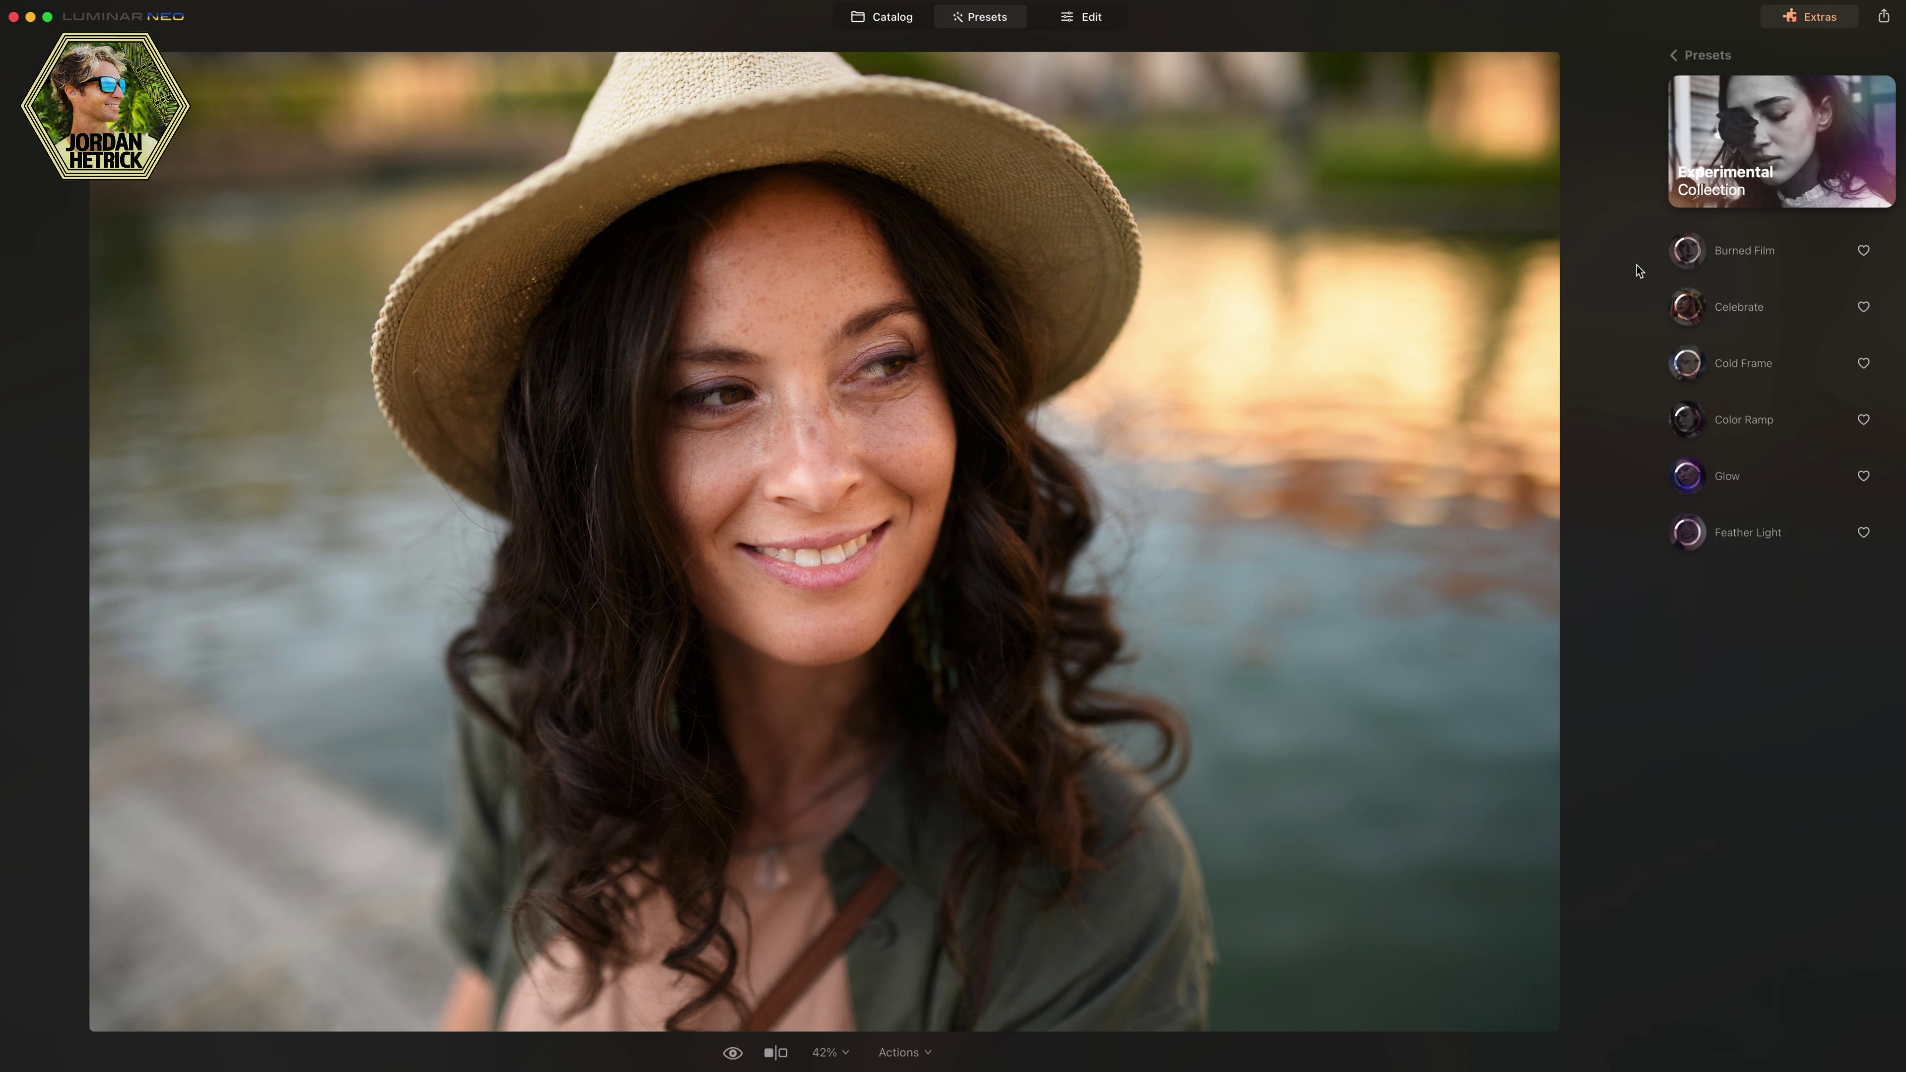
# Preview the Burned Film, Celebrate, Cold Frame, Color Ramp, Glow and Feather Light presets on the portrait
pyautogui.click(1739, 253)
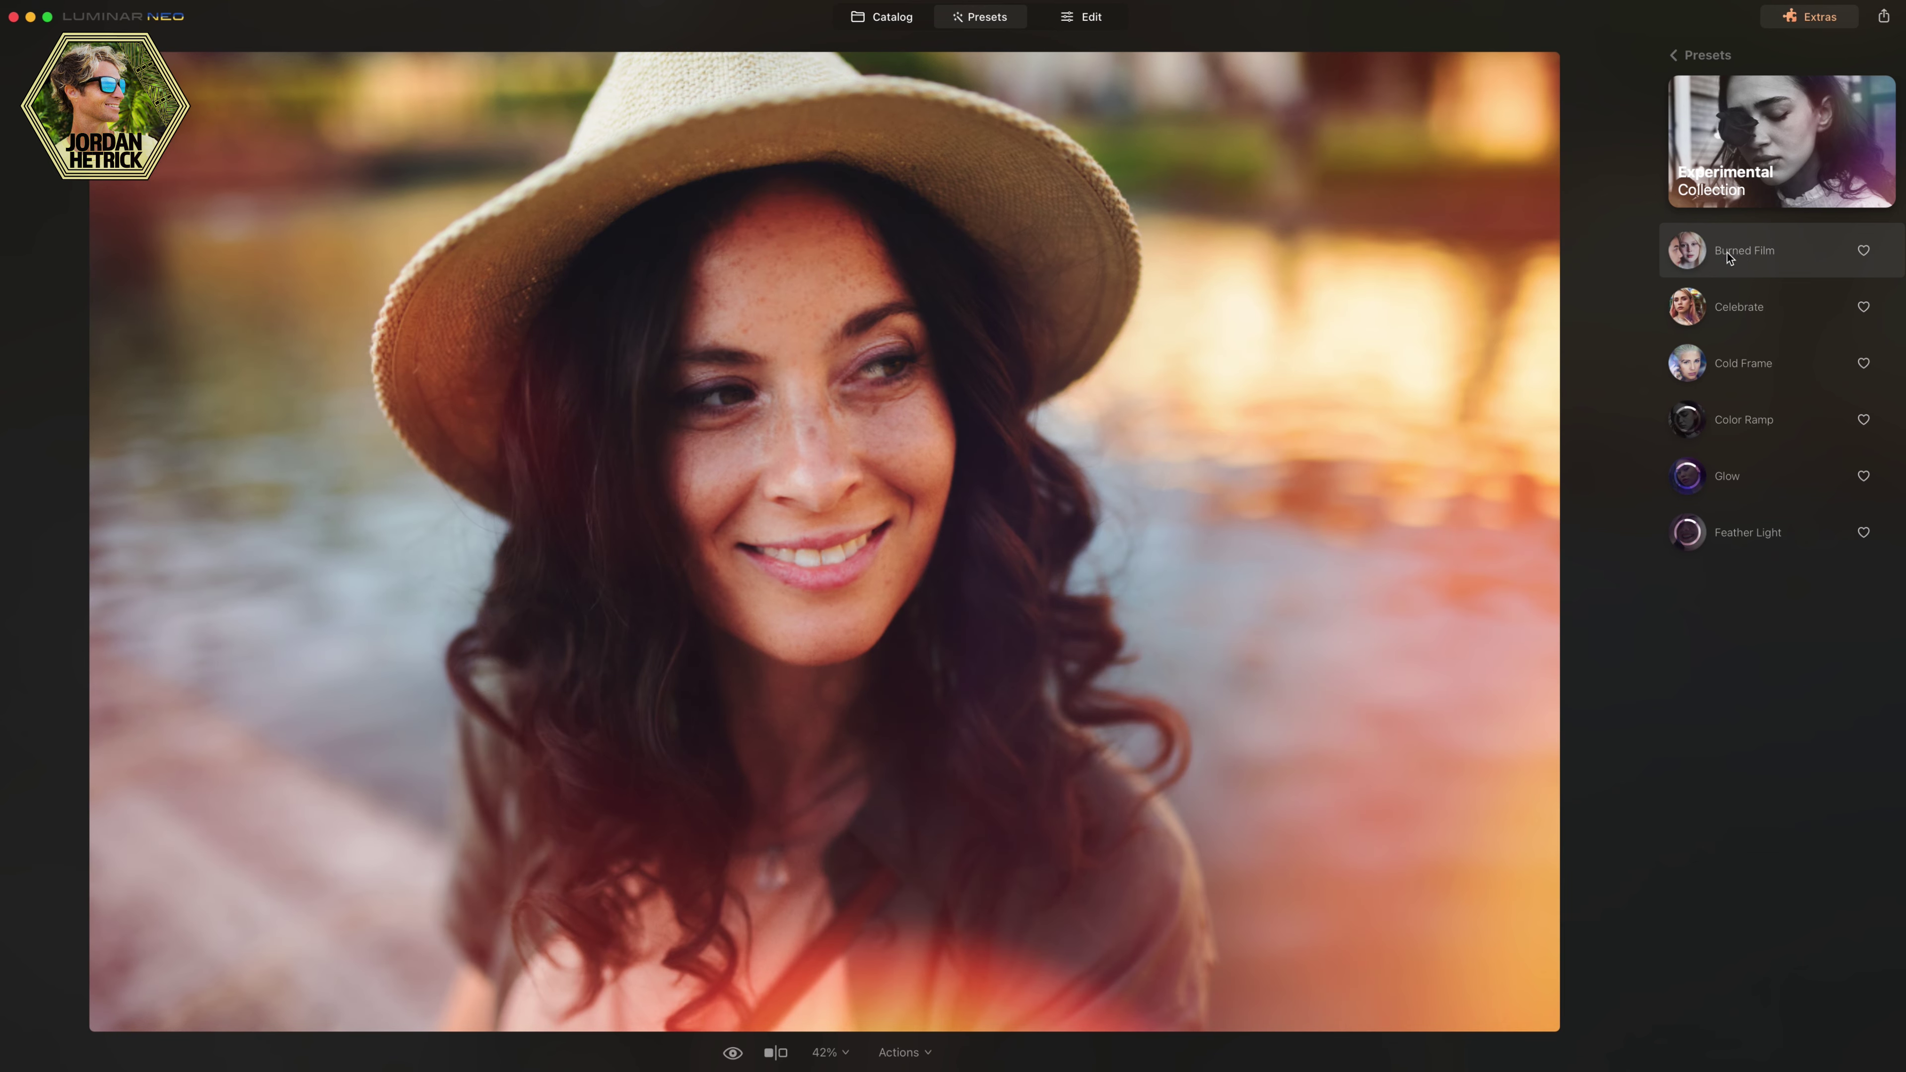
pyautogui.click(1739, 306)
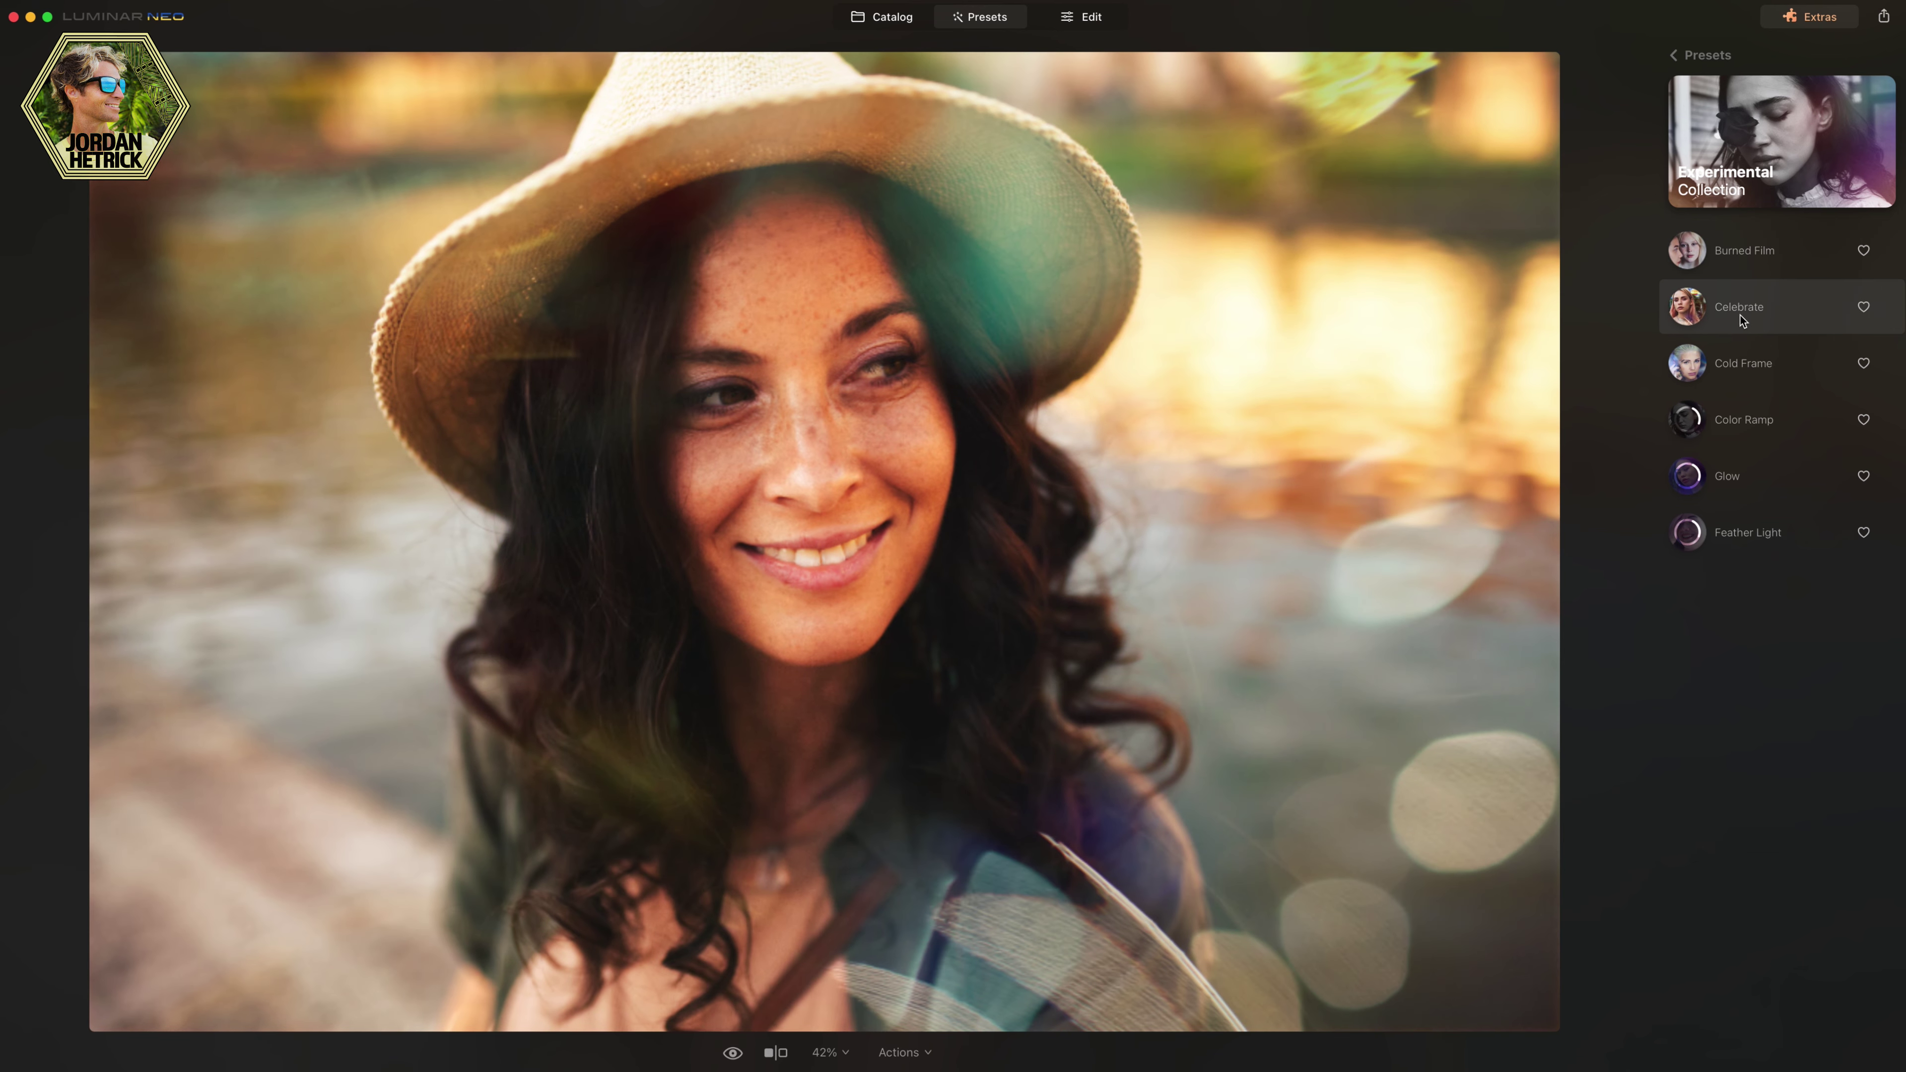
pyautogui.click(1742, 364)
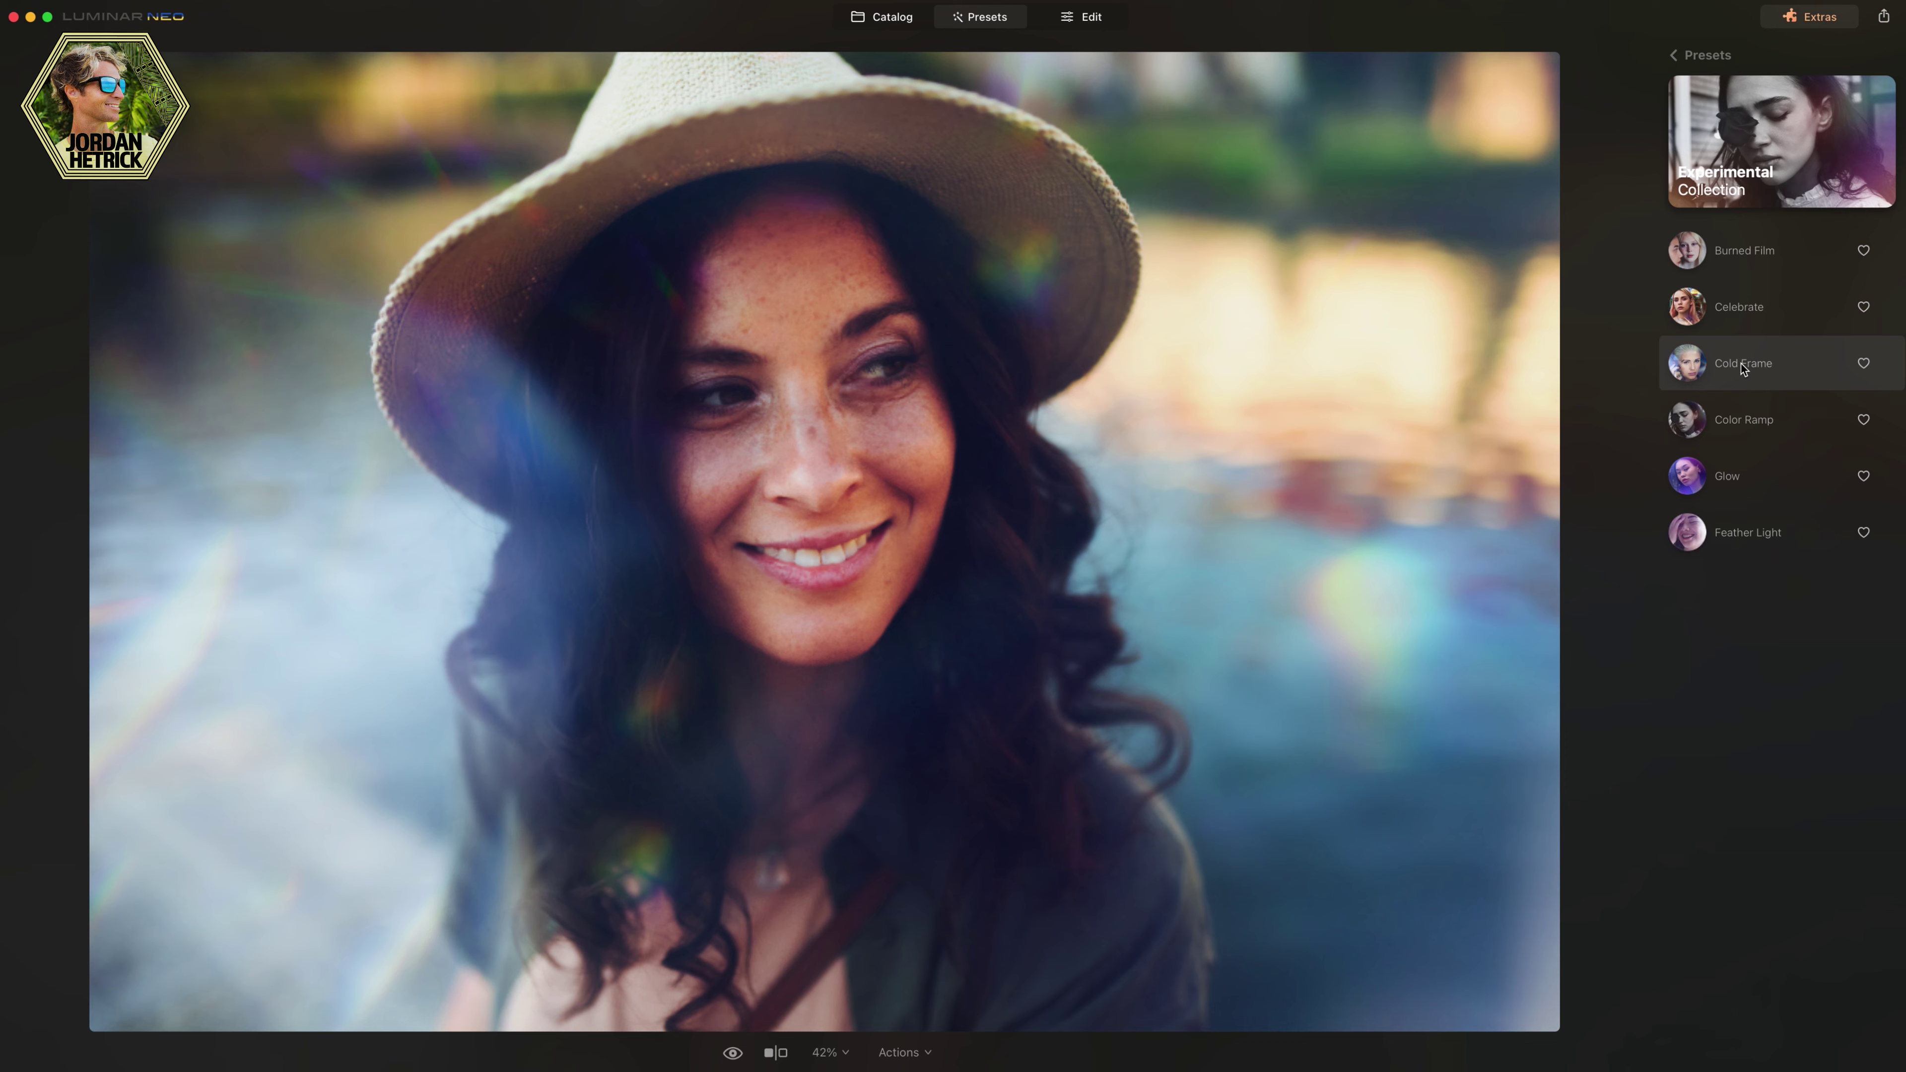
pyautogui.click(1744, 421)
pyautogui.click(1741, 477)
pyautogui.click(1744, 541)
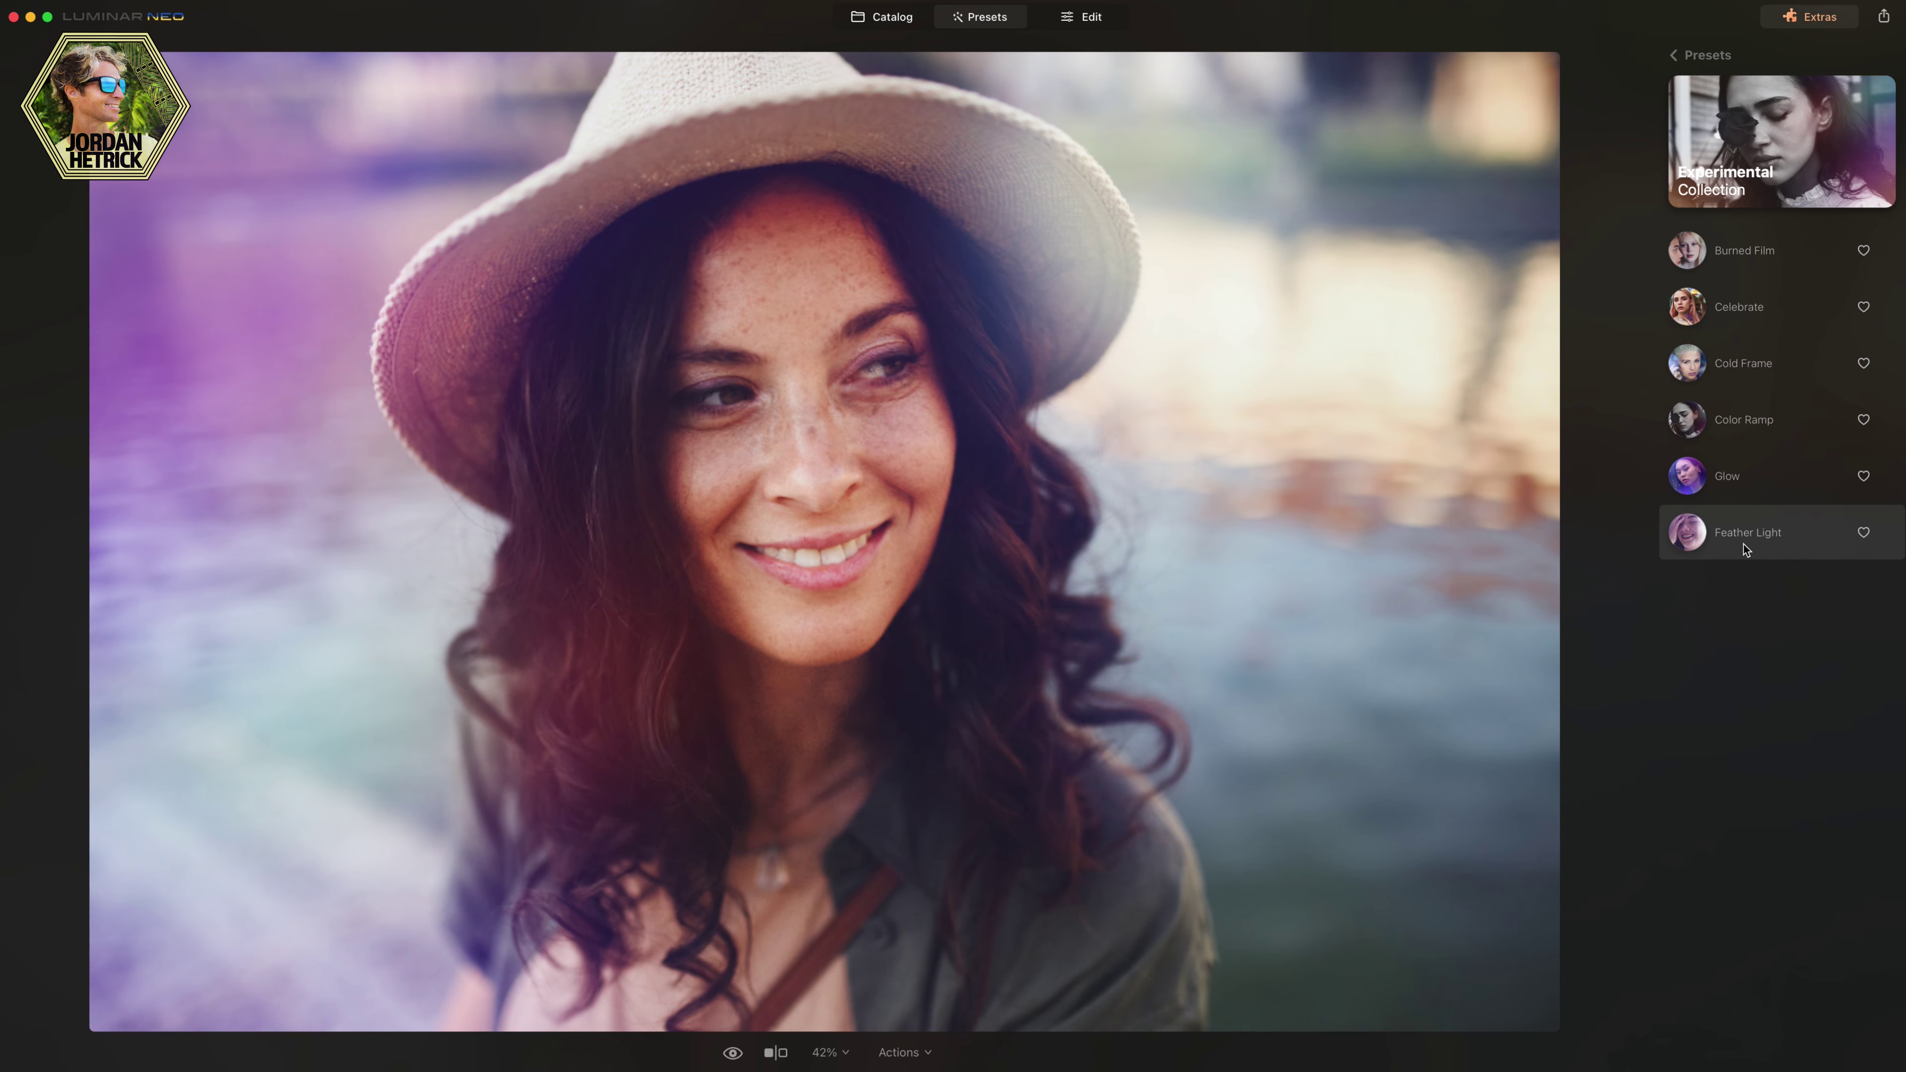
# Apply the Celebrate preset to the portrait and set its strength to 26
pyautogui.click(1734, 319)
pyautogui.click(1735, 365)
pyautogui.click(1737, 321)
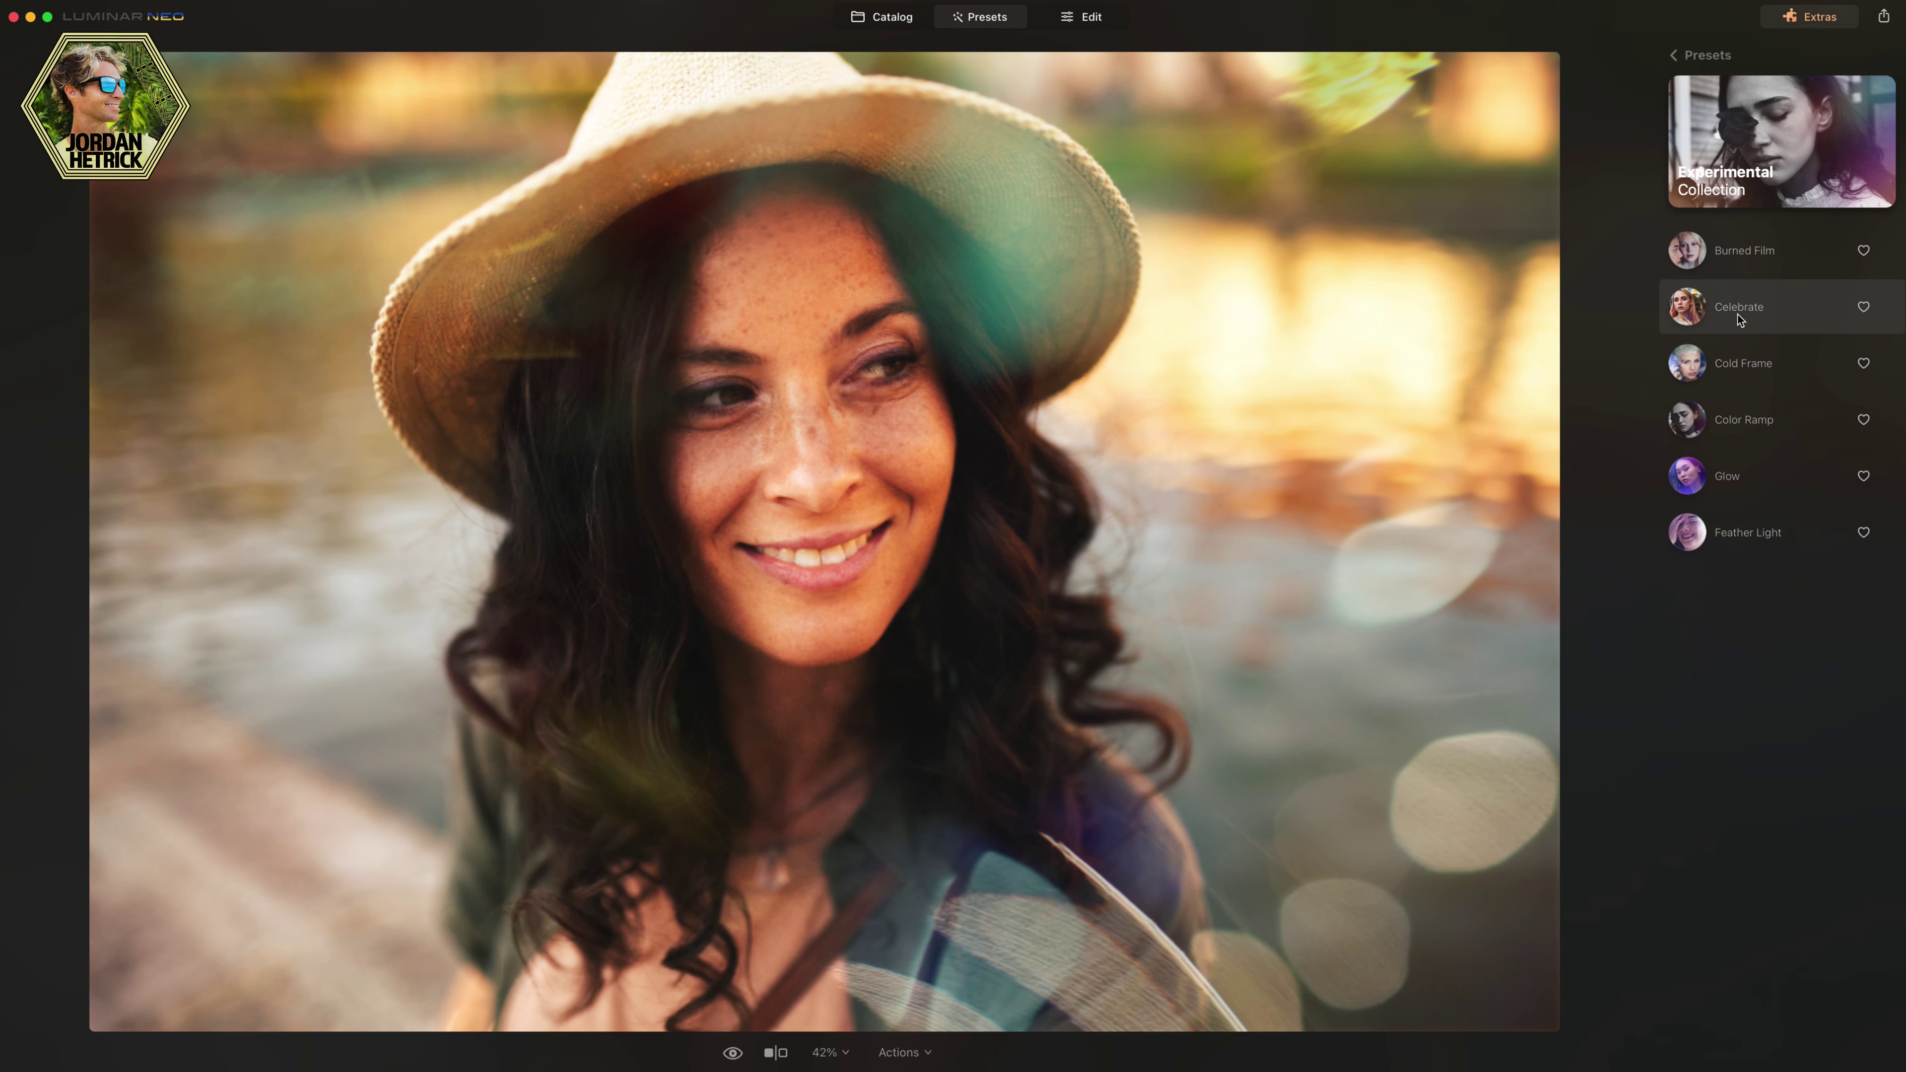
pyautogui.moveTo(1839, 313); pyautogui.dragTo(1748, 315)
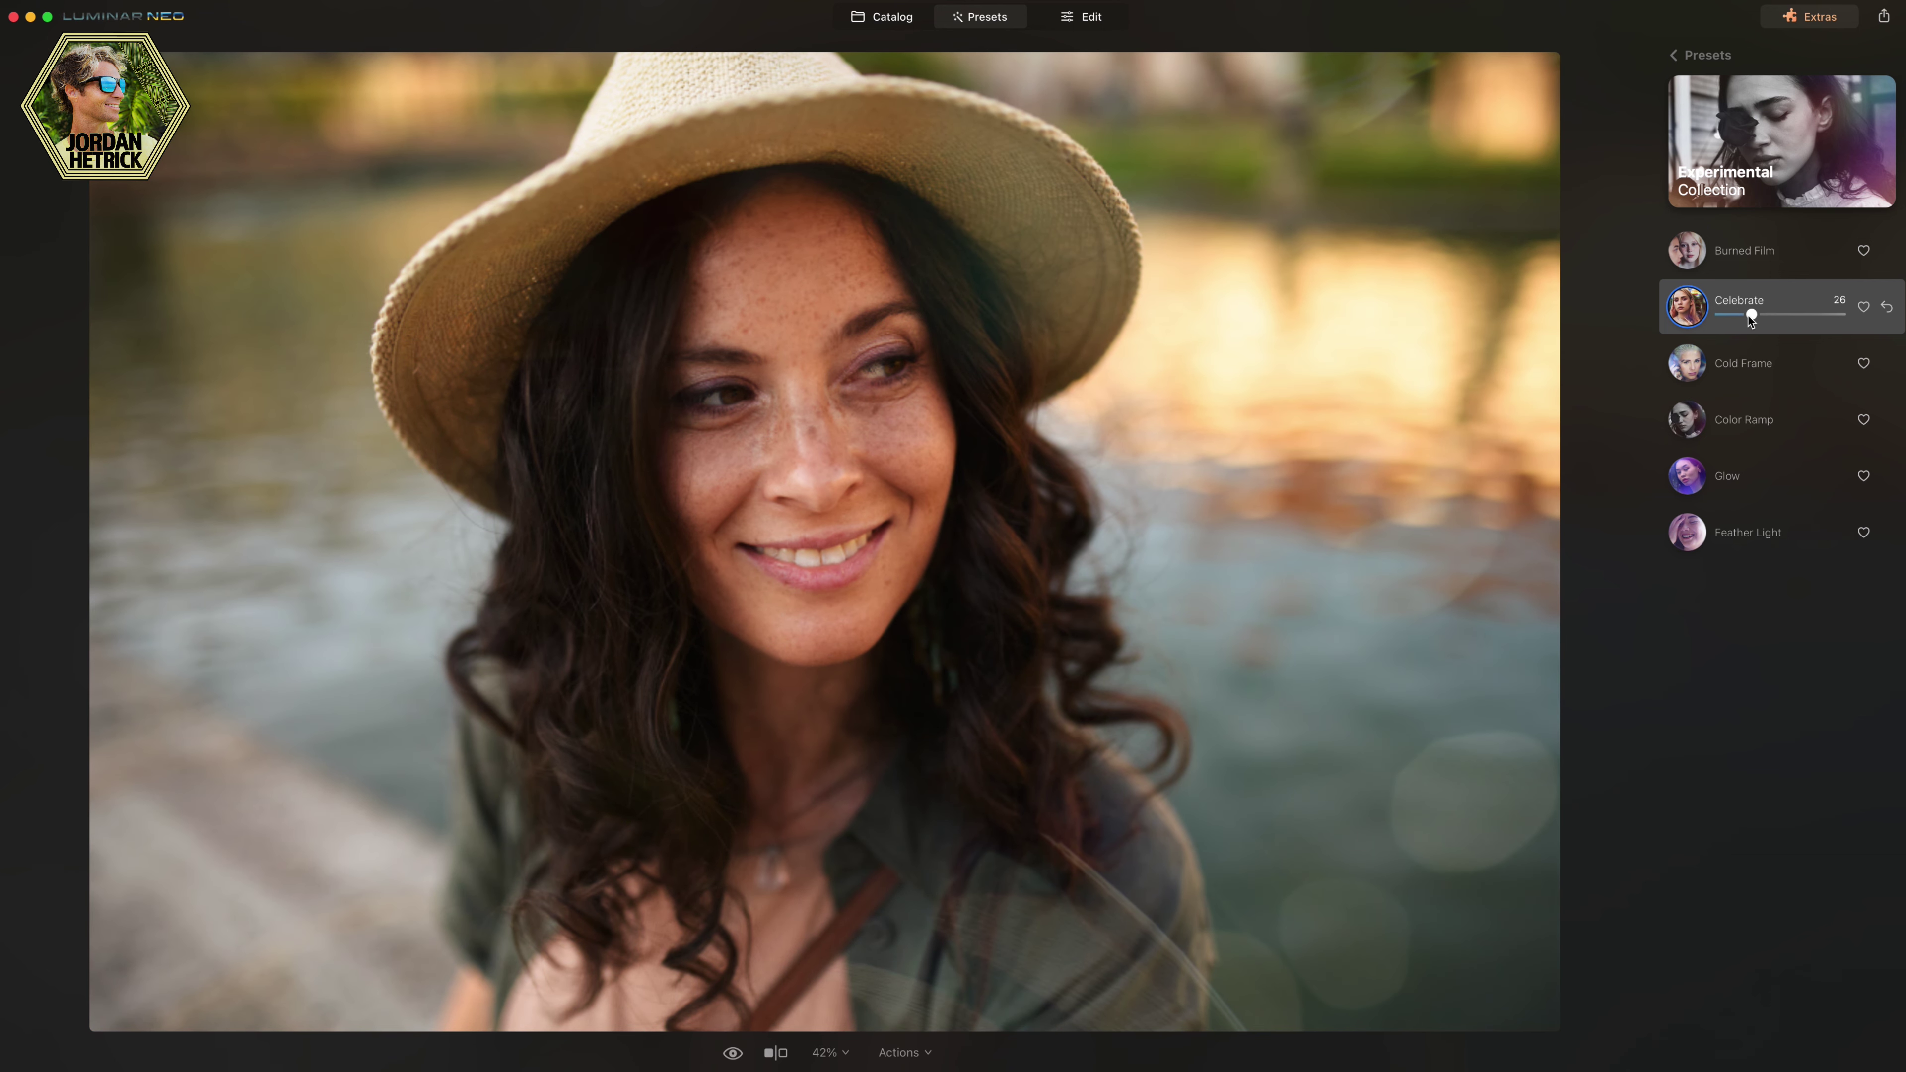
# Return to the preset overview and browse the purchasable preset packs in the Marketplace
pyautogui.click(1673, 55)
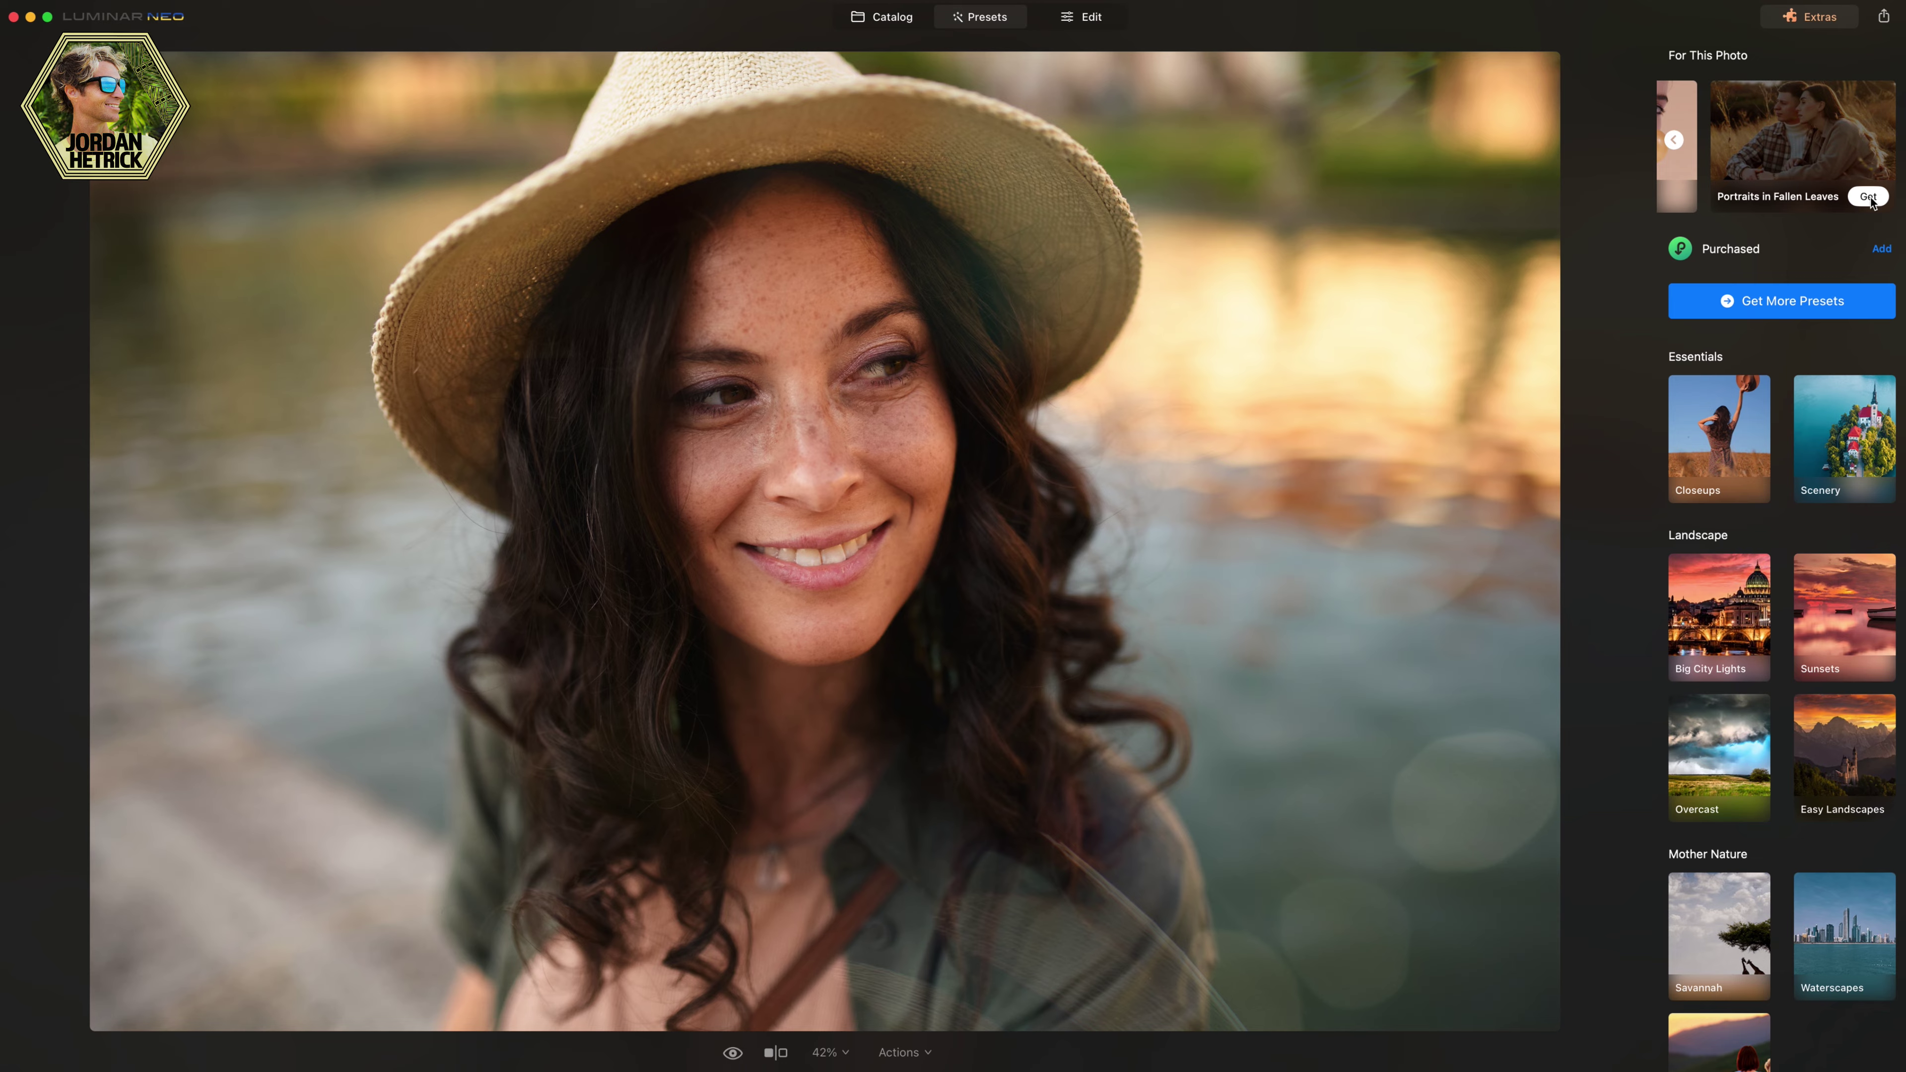
pyautogui.click(1782, 300)
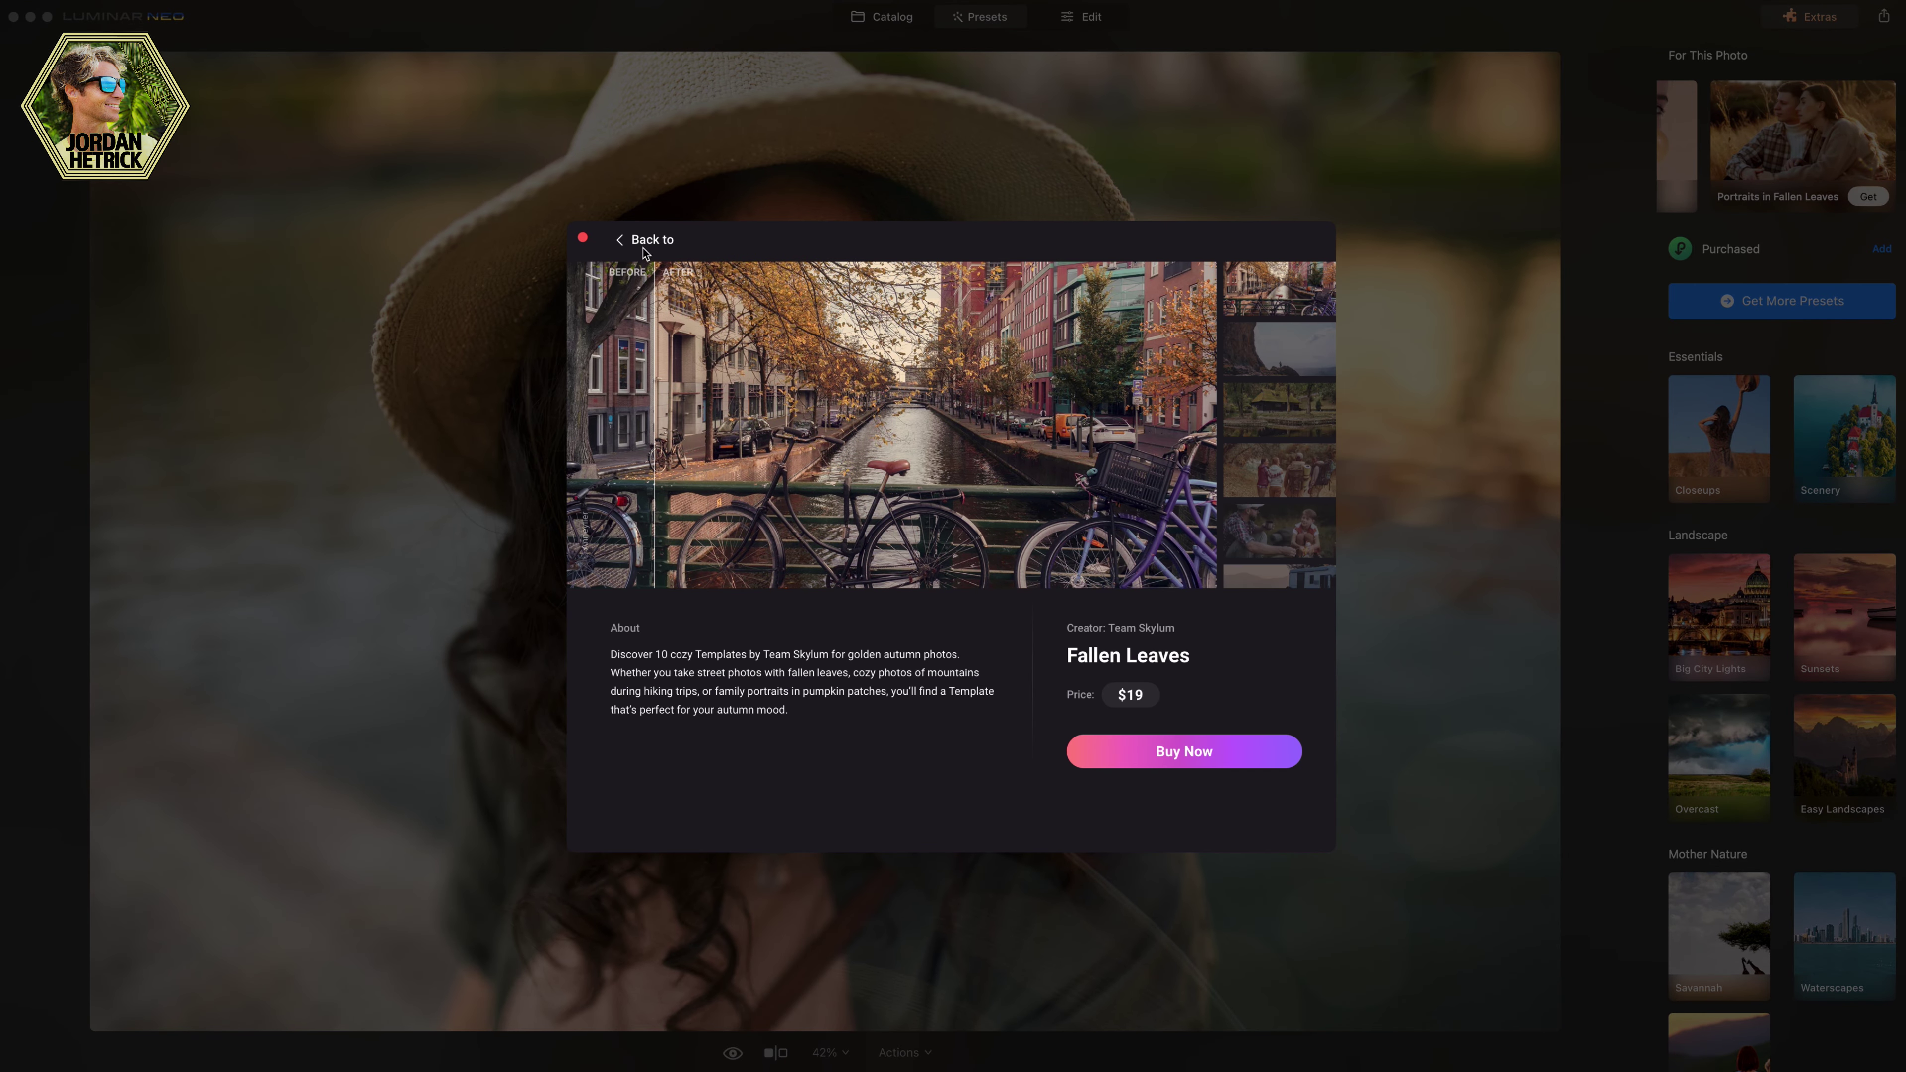
pyautogui.click(622, 240)
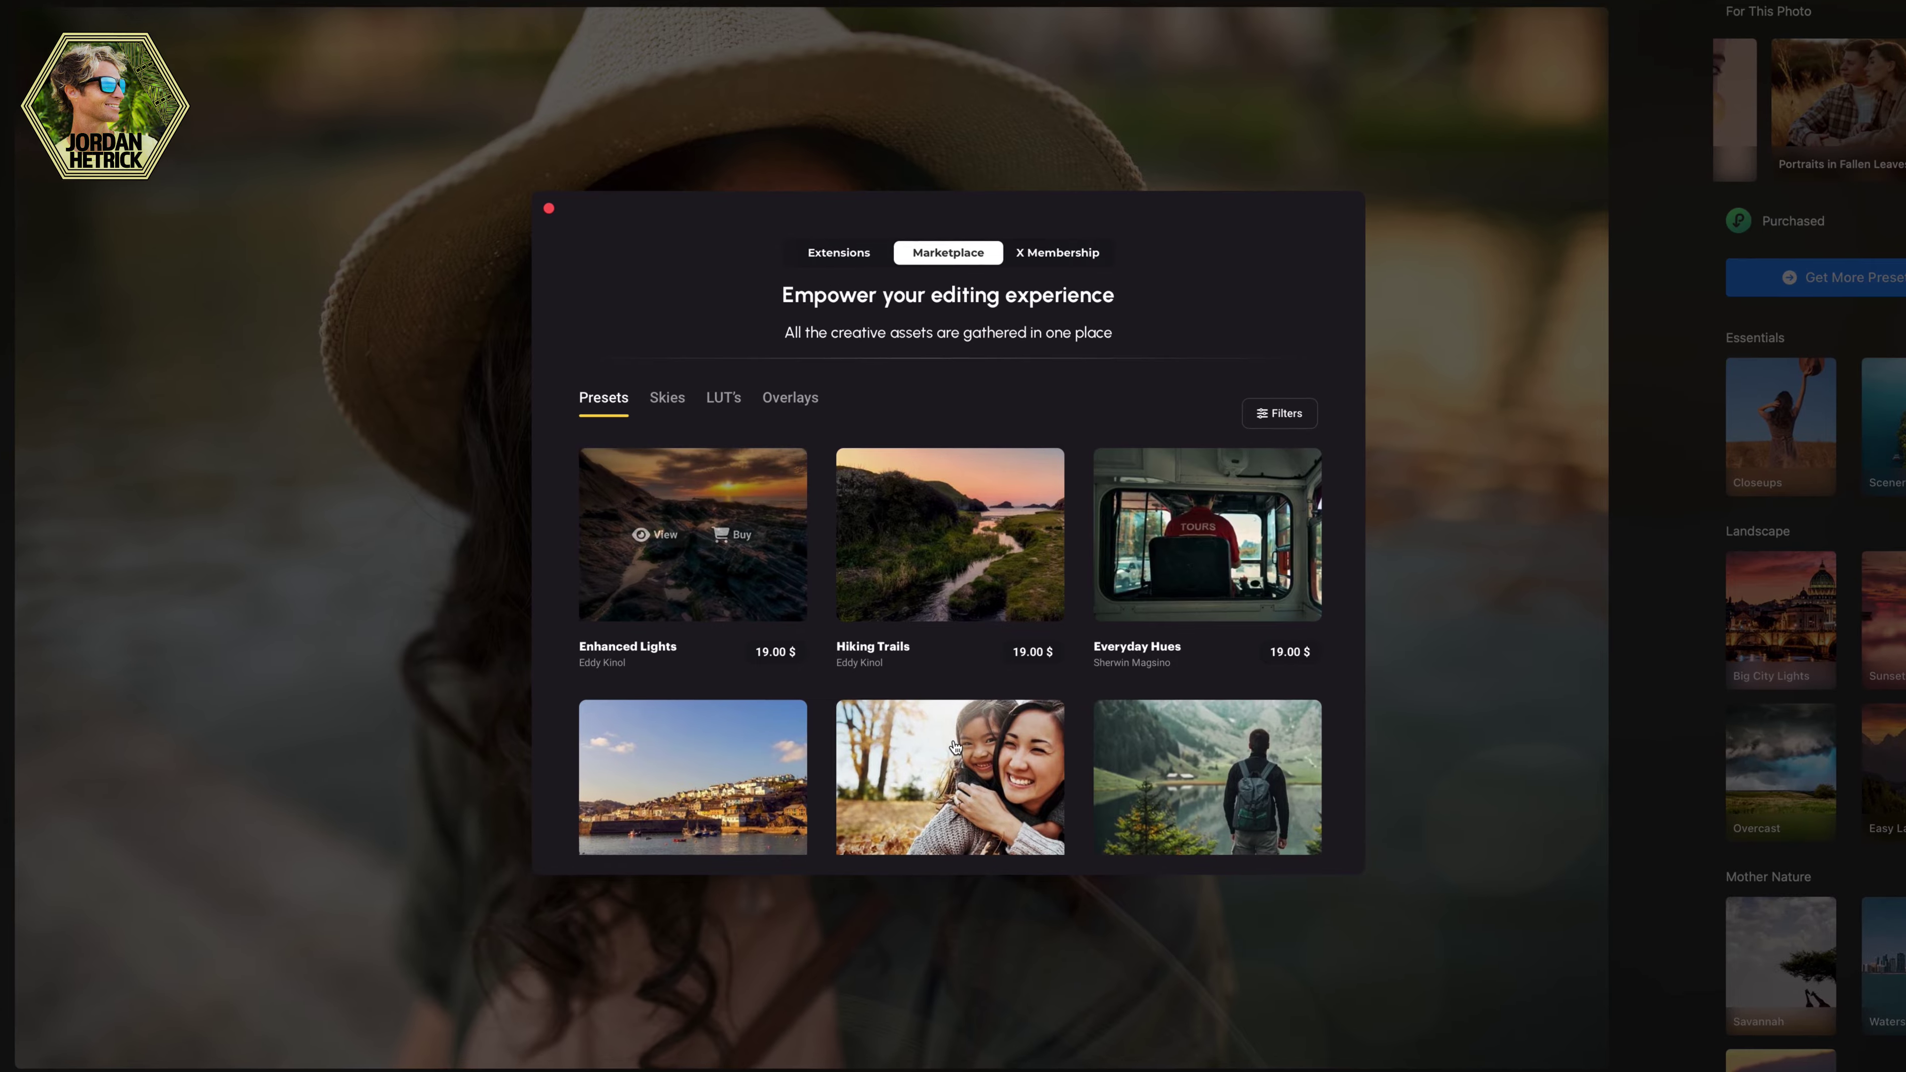
pyautogui.scroll(-5, 952, 743)
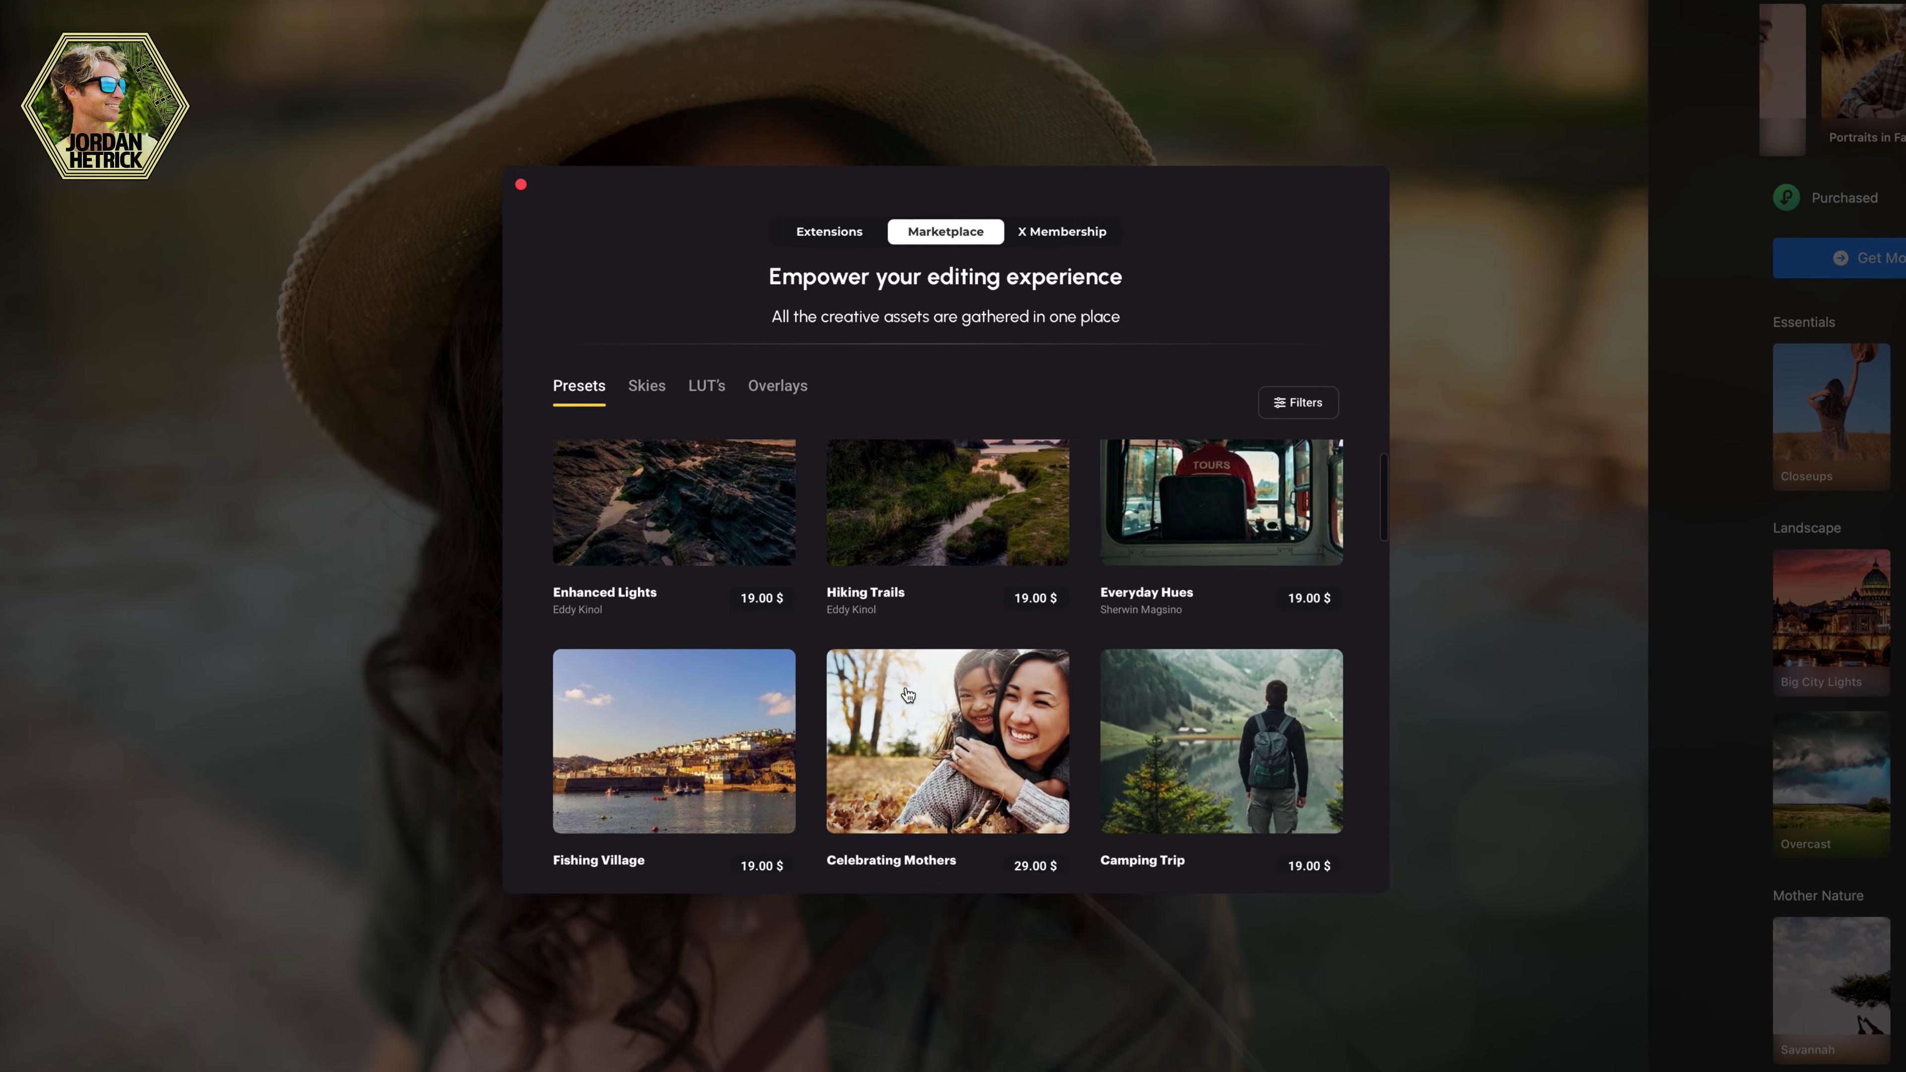